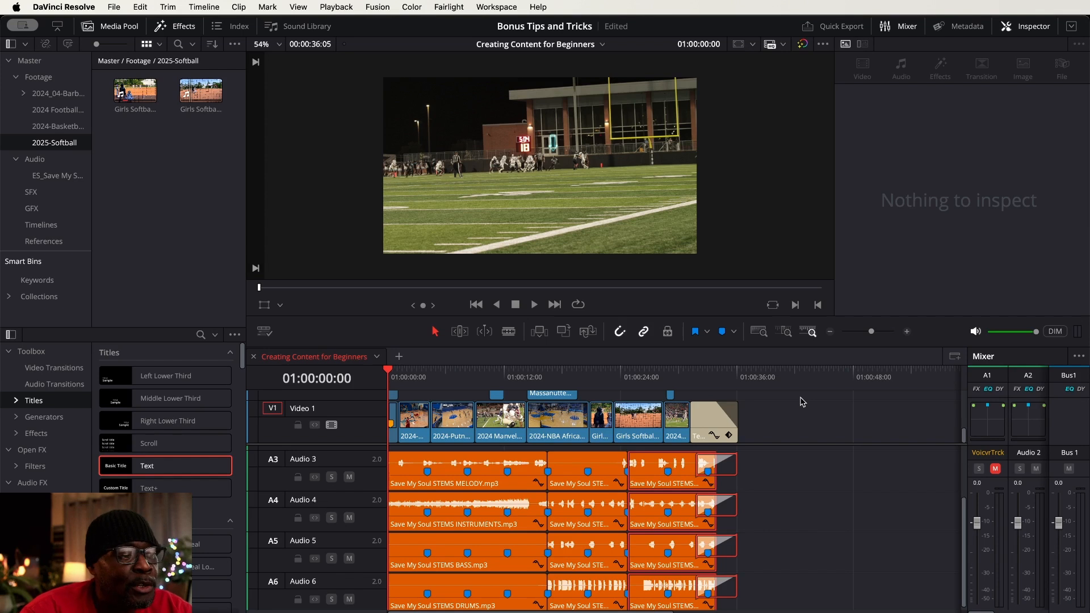
{"action": "left_click", "coordinate": [812, 475]}
{"action": "left_click_drag", "start_coordinate": [813, 445], "coordinate": [813, 489]}
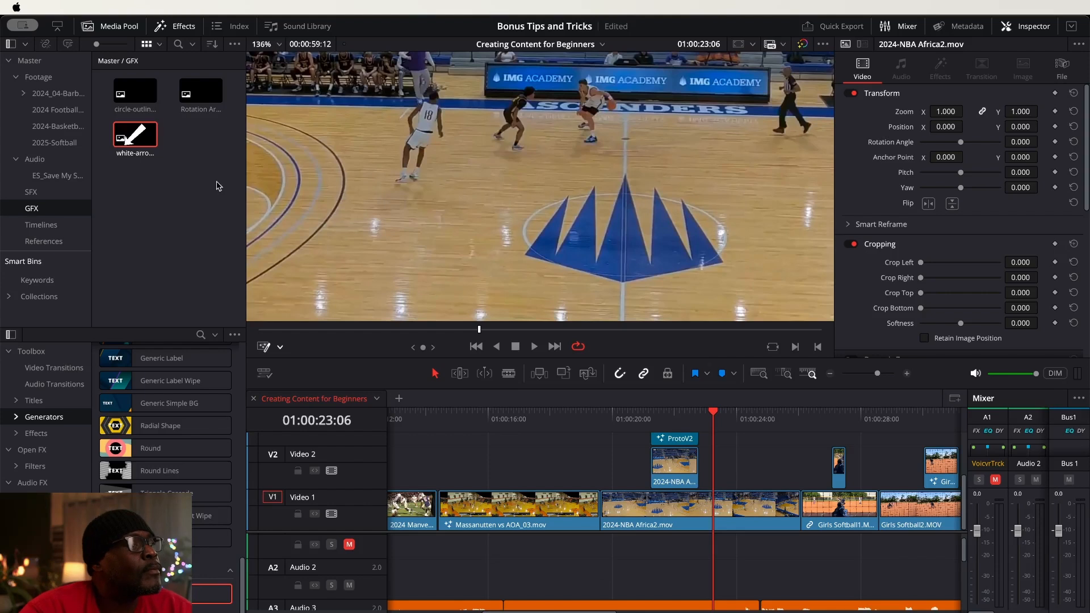
{"action": "left_click", "coordinate": [213, 187]}
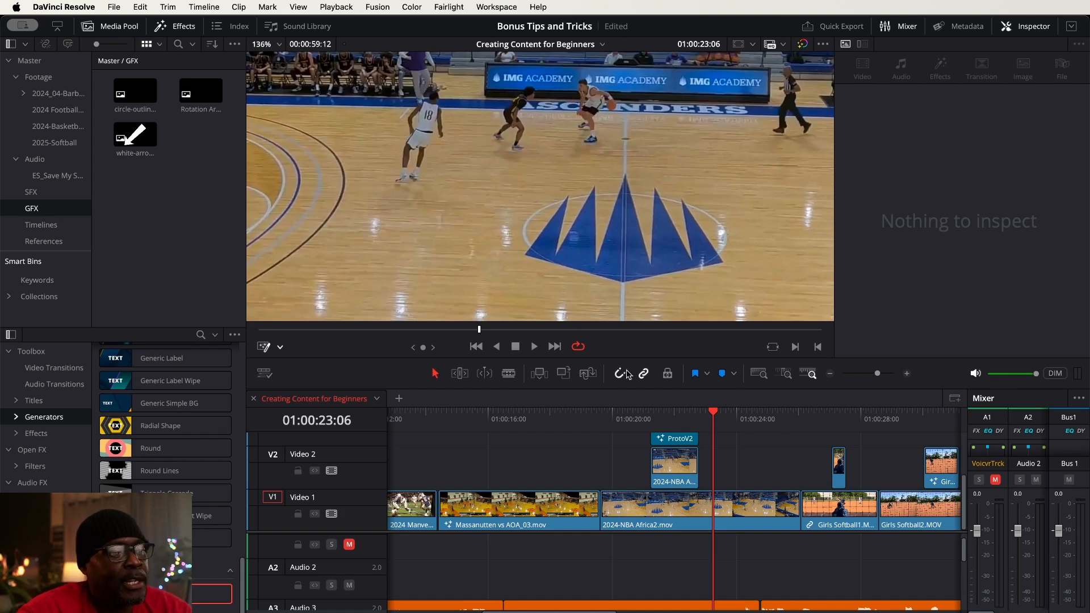
Play the 2024-NBA Africa2.mov section from about 01:00:20:15 to review its fire-ring highlight
{"action": "left_click", "coordinate": [651, 419]}
{"action": "left_click", "coordinate": [629, 418]}
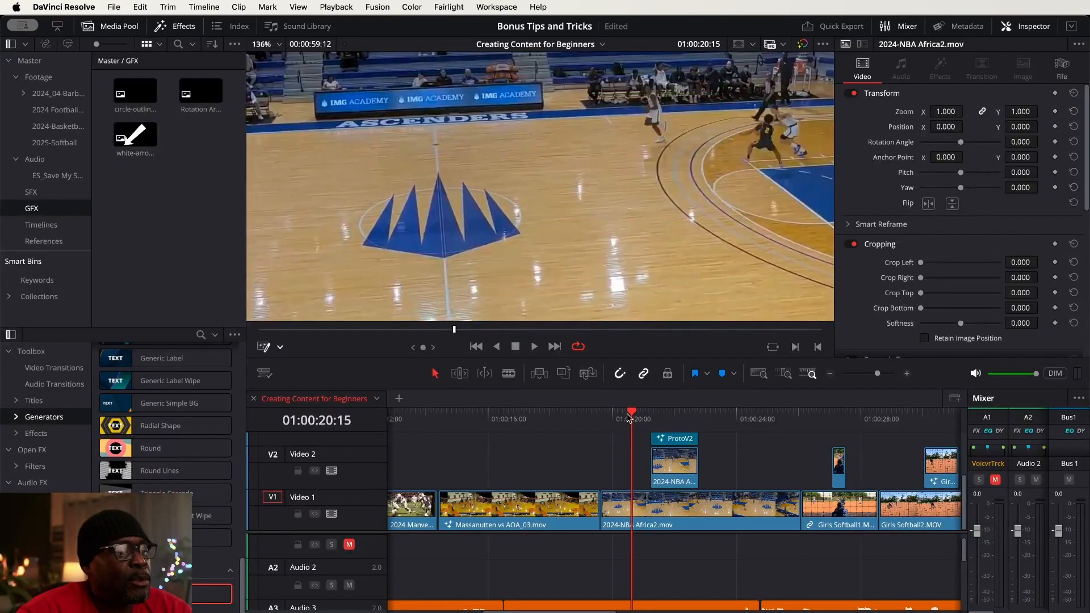
{"action": "key", "text": "space"}
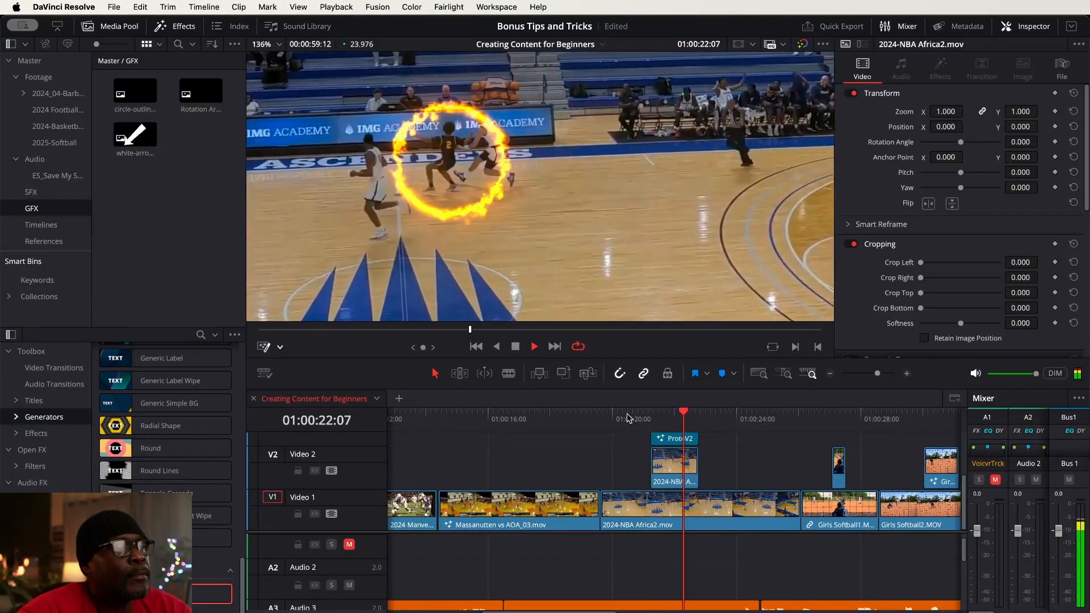
{"action": "key", "text": "space"}
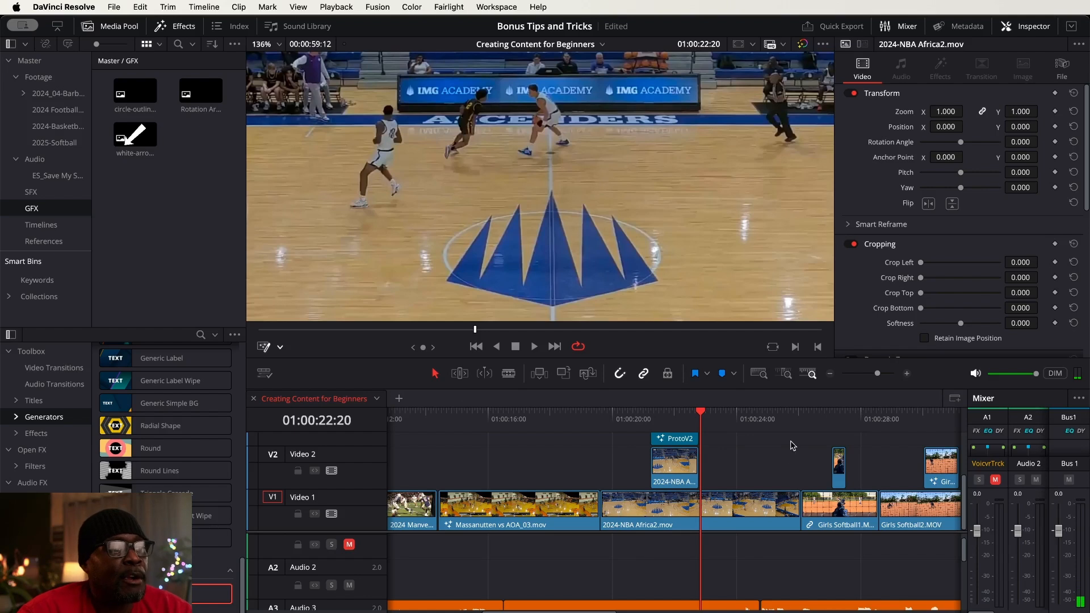
Play both softball clips on the timeline and replay the arrow highlight over the runner in Girls Softball2.MOV
{"action": "scroll", "coordinate": [761, 468], "scroll_direction": "right", "scroll_amount": 5}
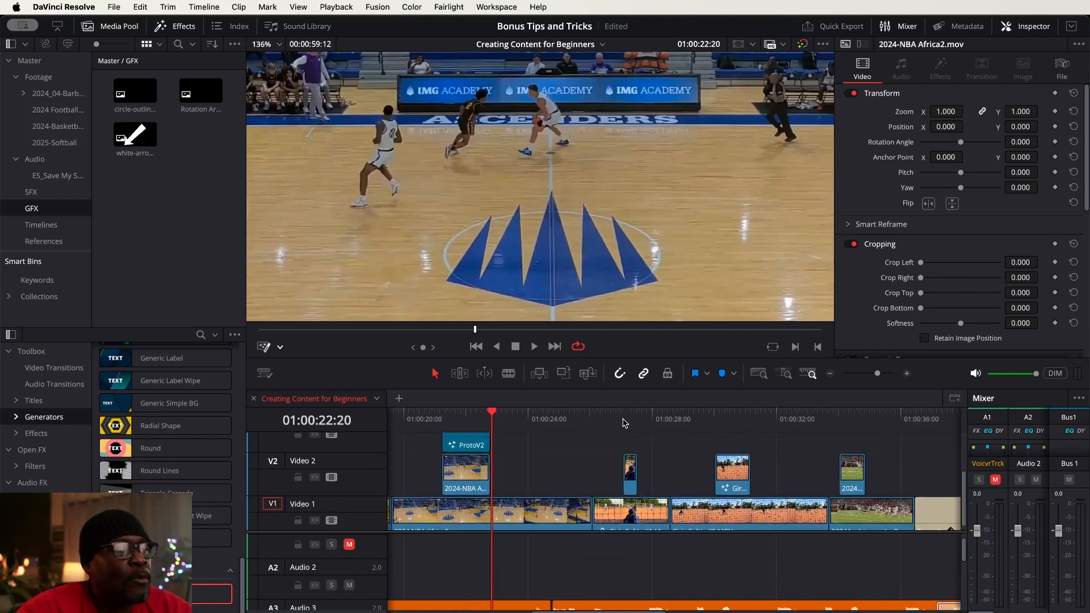
{"action": "left_click", "coordinate": [594, 418]}
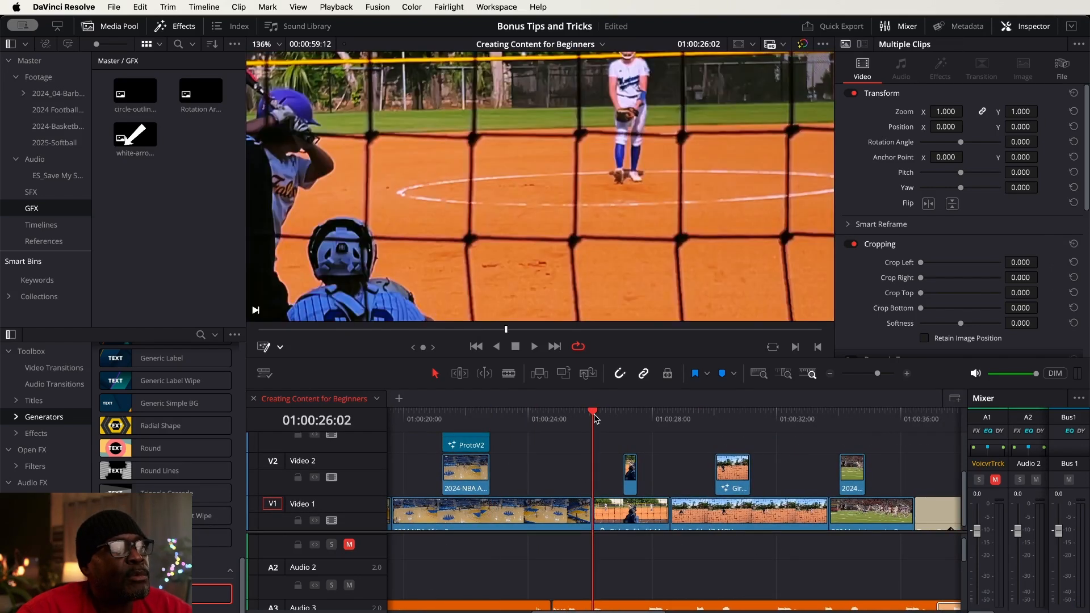
{"action": "key", "text": "space"}
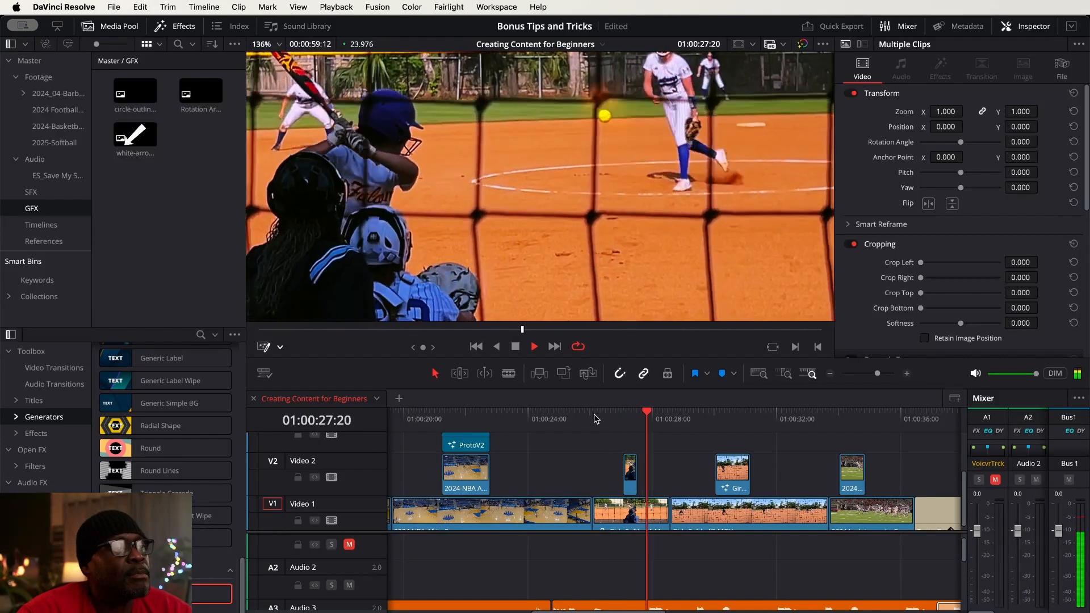
{"action": "key", "text": "space"}
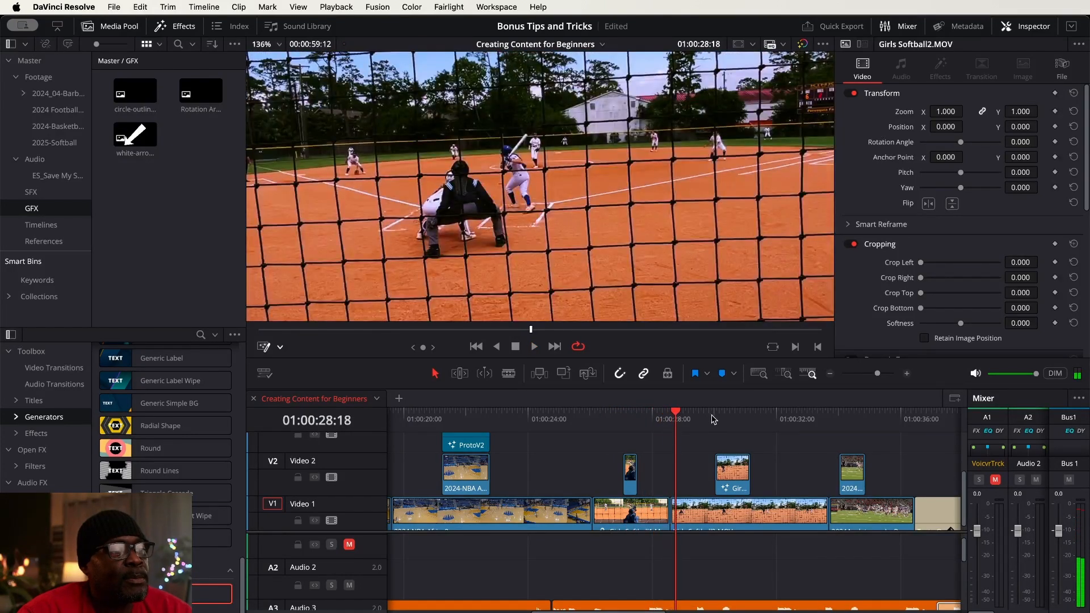
{"action": "key", "text": "space"}
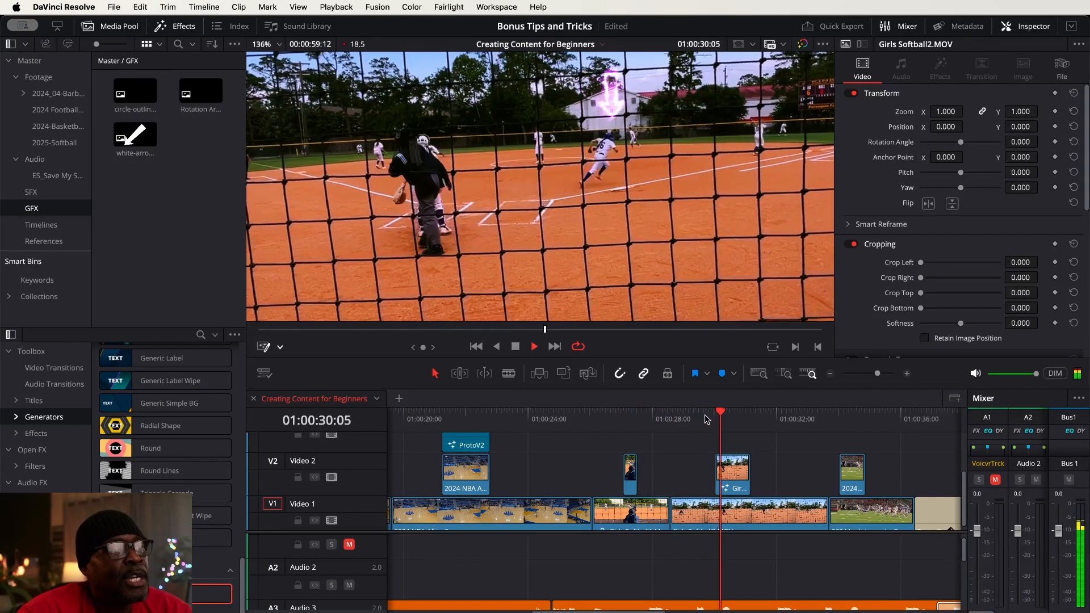
{"action": "key", "text": "space"}
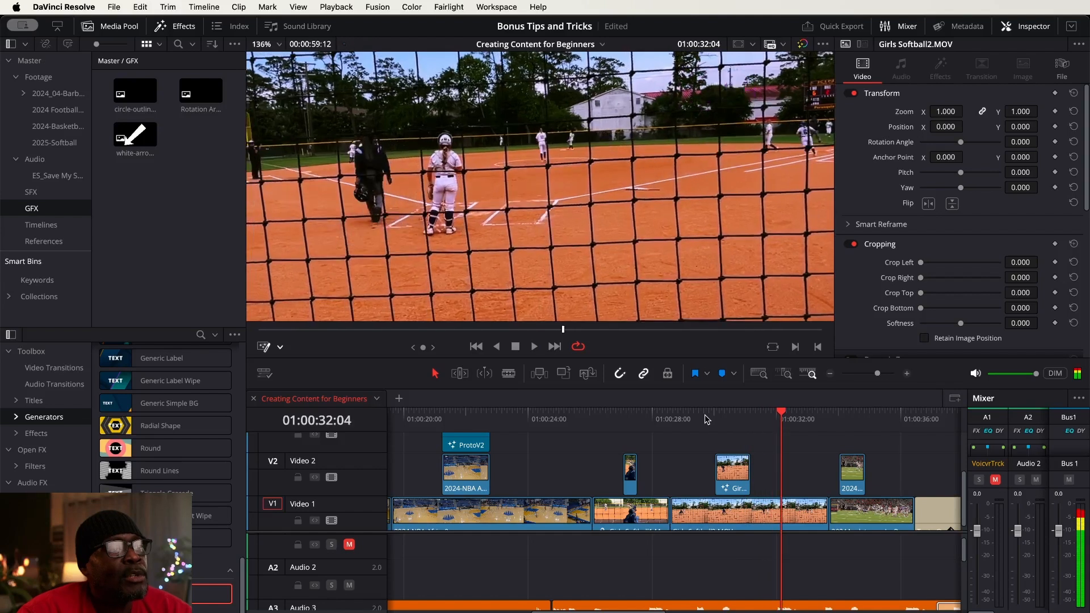
{"action": "left_click", "coordinate": [727, 416]}
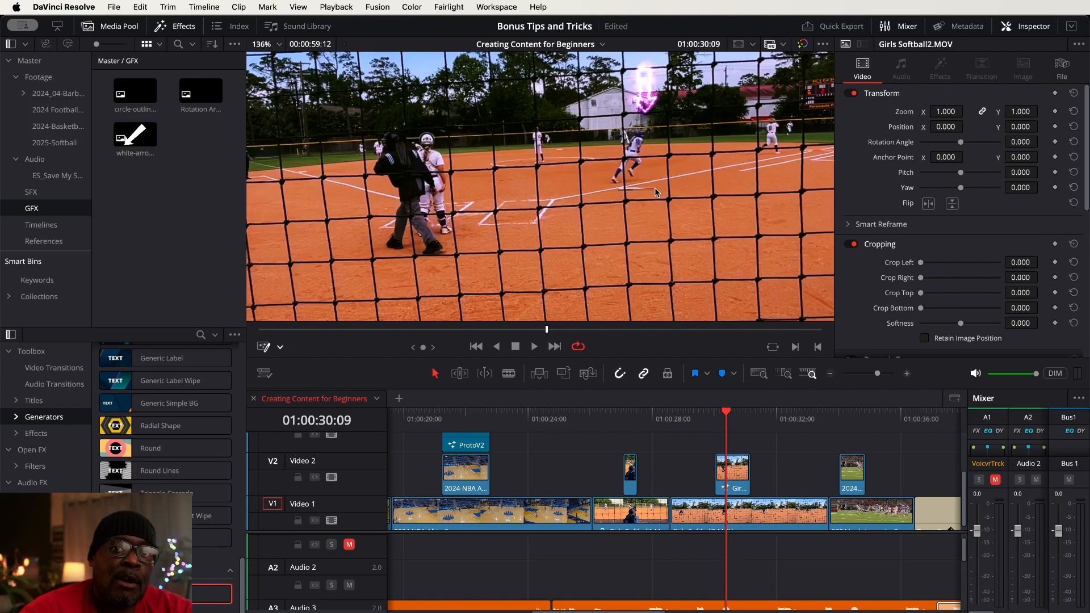
{"action": "left_click", "coordinate": [697, 419]}
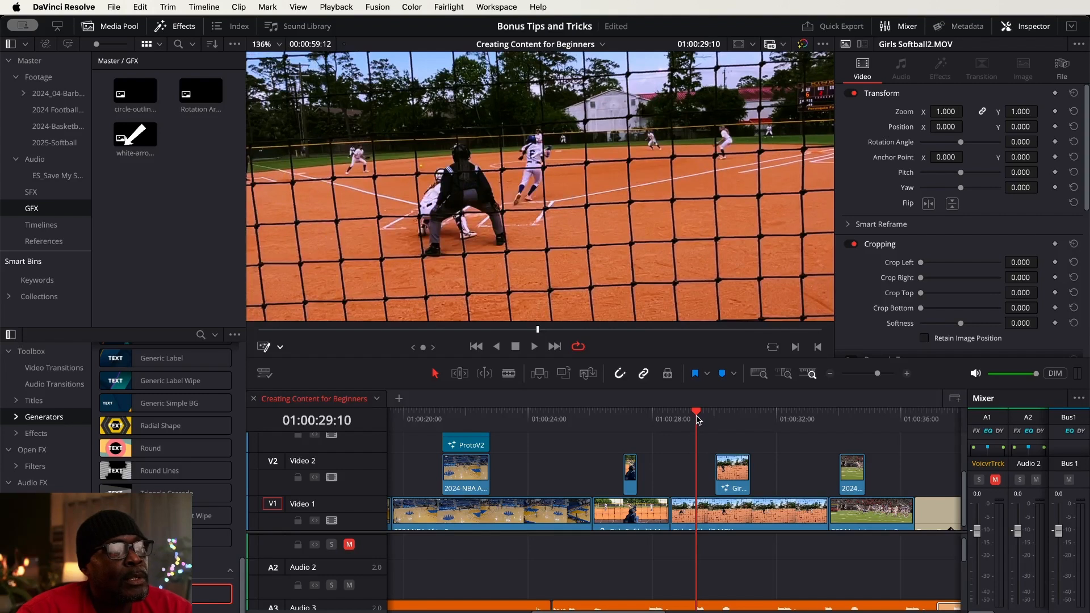
{"action": "key", "text": "space"}
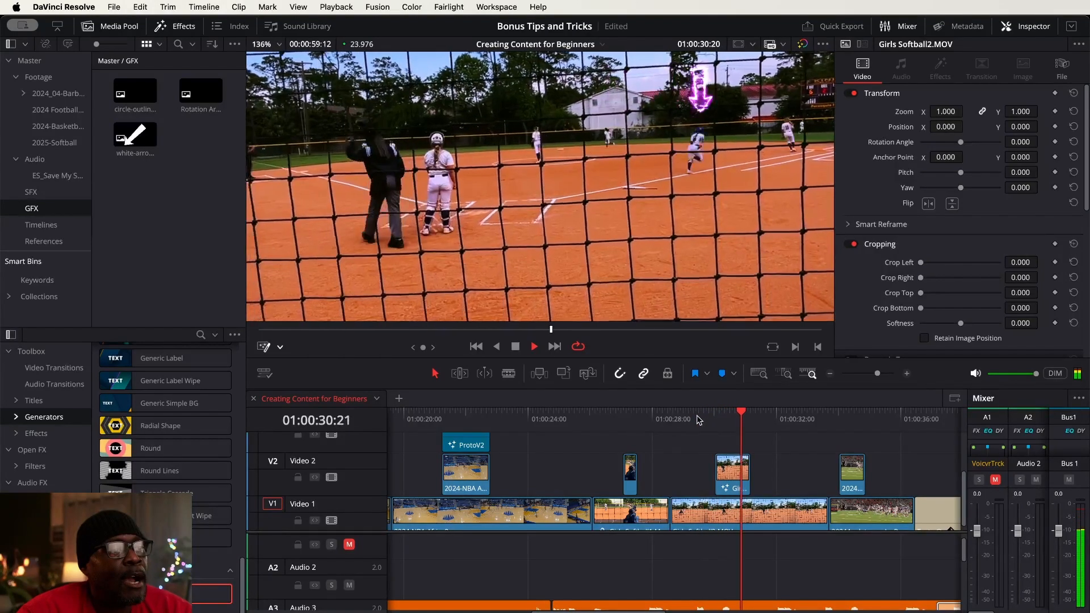
{"action": "key", "text": "space"}
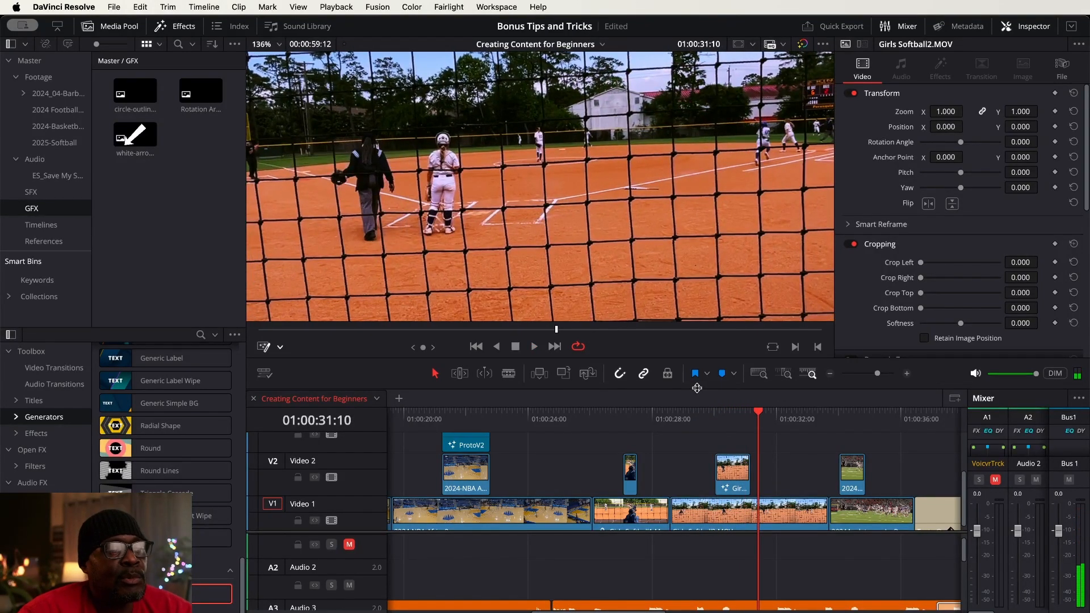
Disable the short Girls Softball highlight clip on Video 2 and copy Girls Softball2.MOV from Video 1 to Video 3
{"action": "left_click", "coordinate": [741, 475]}
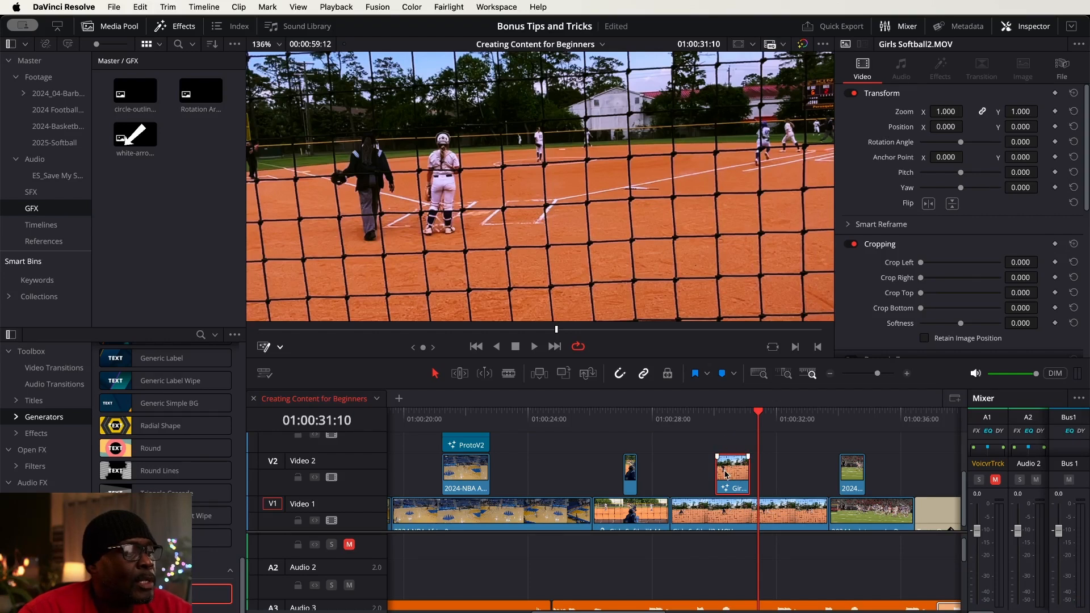
{"action": "left_click", "coordinate": [733, 414]}
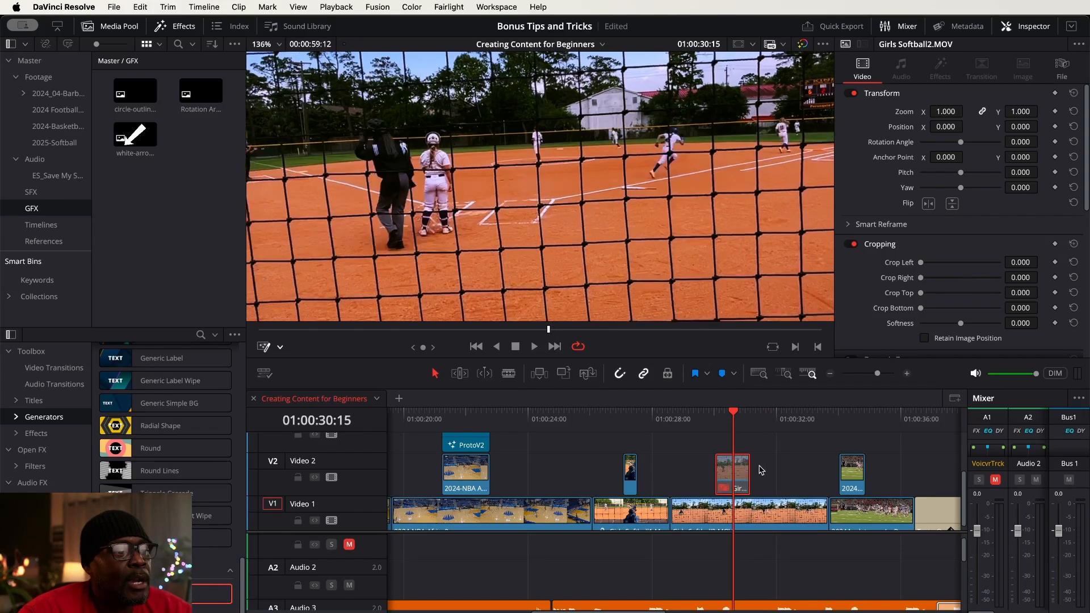
{"action": "left_click", "coordinate": [767, 509]}
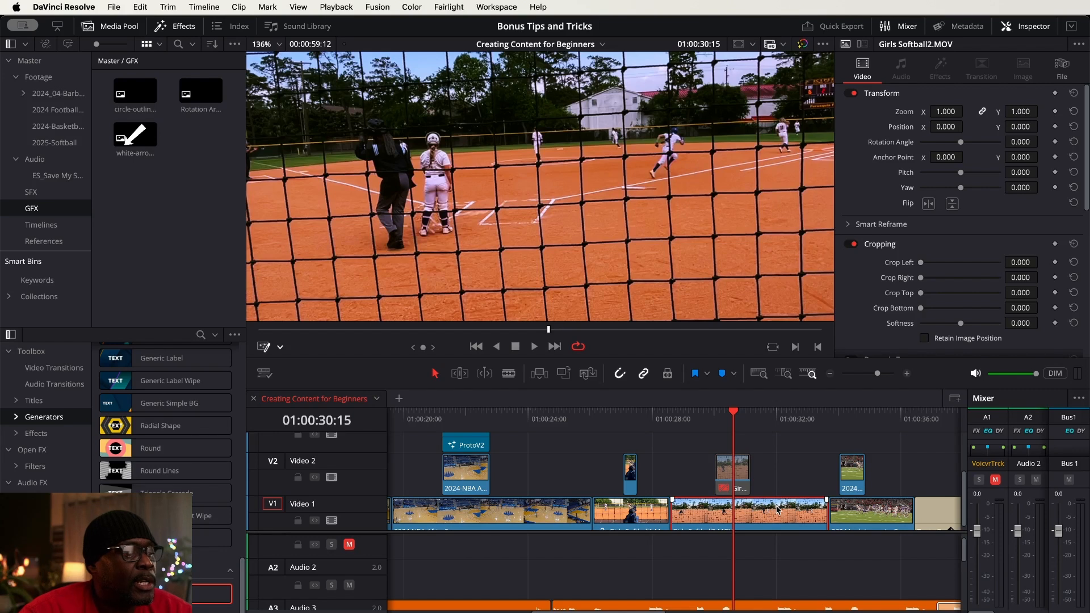
{"action": "left_click_drag", "start_coordinate": [777, 510], "coordinate": [781, 457]}
{"action": "scroll", "coordinate": [779, 470], "scroll_direction": "up", "scroll_amount": 2}
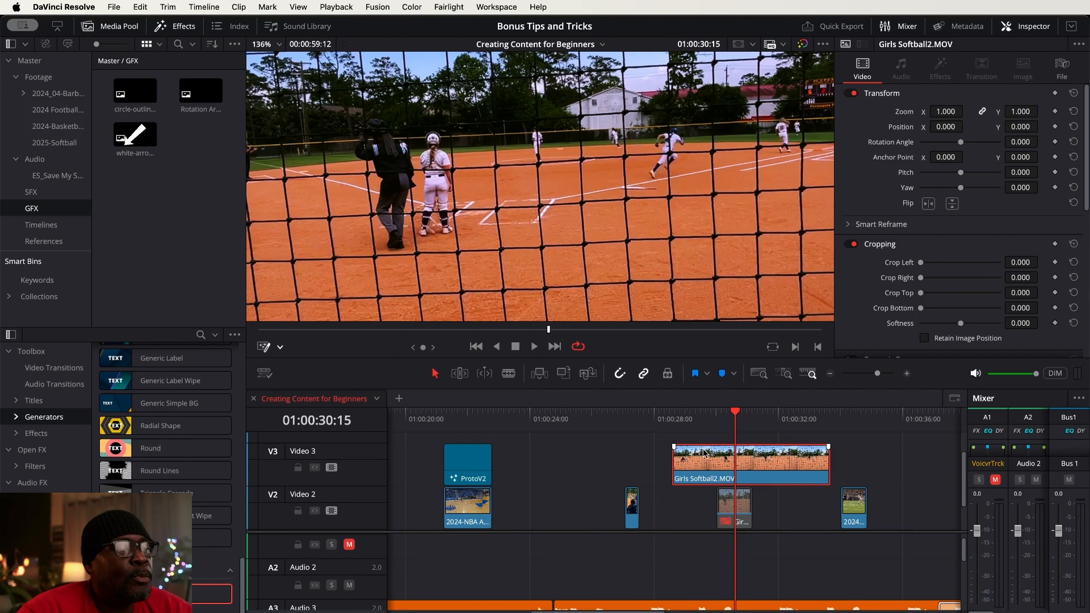
Trim both ends of Girls Softball2.MOV on Video 3 so it runs from 01:00:28:21 to about 01:00:32:00
{"action": "left_click_drag", "start_coordinate": [681, 460], "coordinate": [698, 462]}
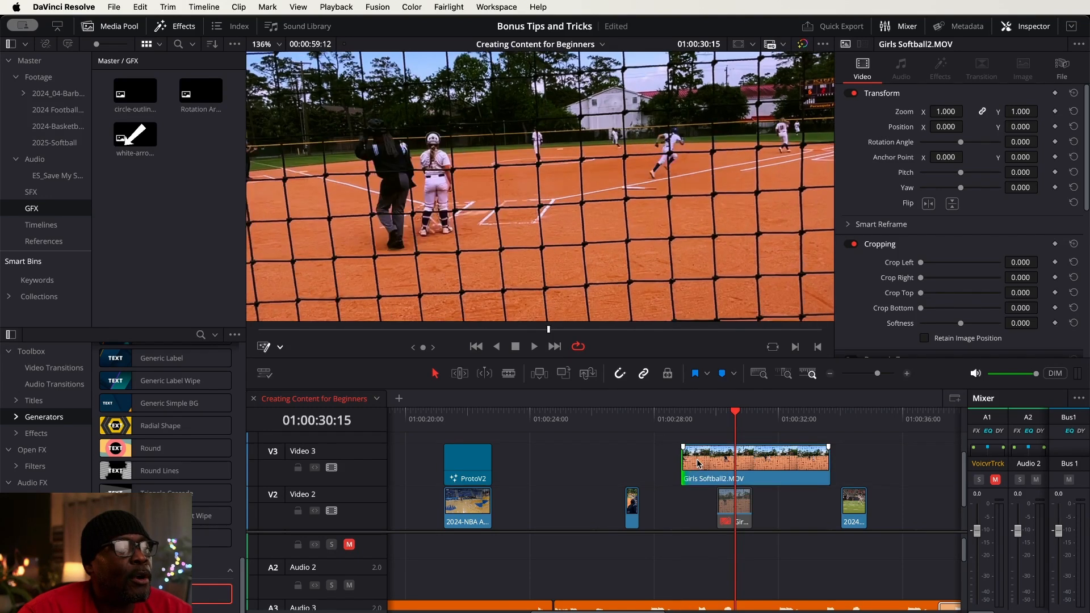
{"action": "left_click_drag", "start_coordinate": [826, 463], "coordinate": [777, 463]}
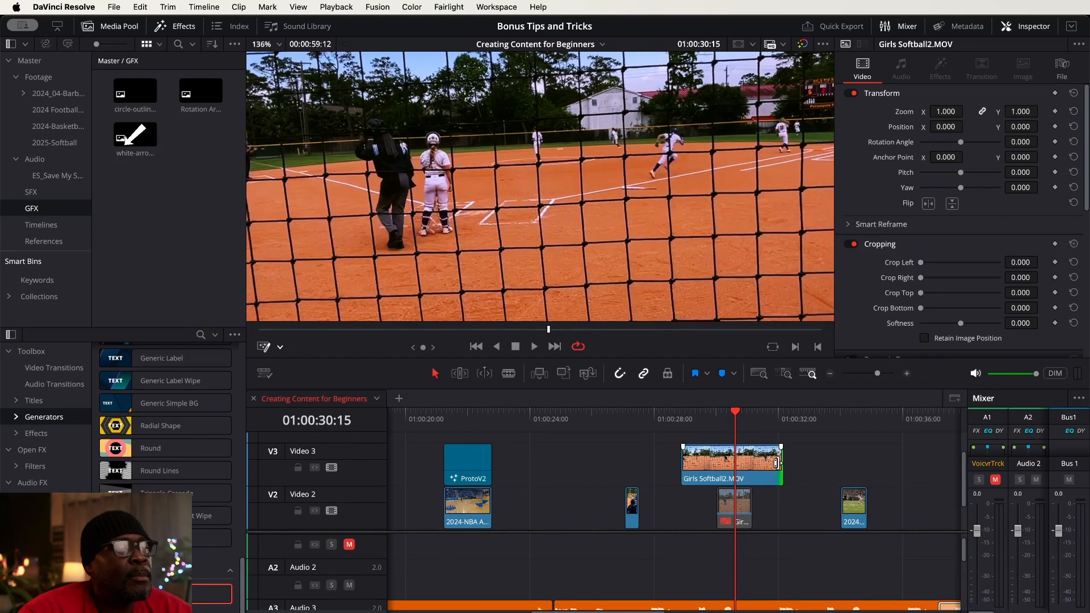
{"action": "left_click", "coordinate": [722, 464]}
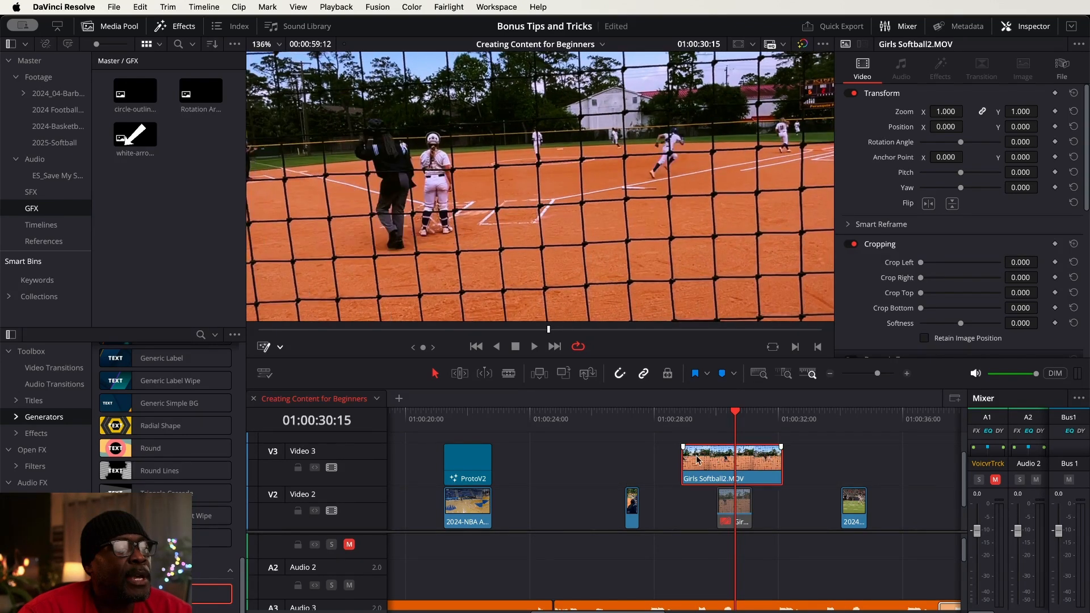
Place the ProtoV2 generator on Video 4 above Girls Softball2.MOV, starting at 01:00:28:21
{"action": "left_click", "coordinate": [684, 420]}
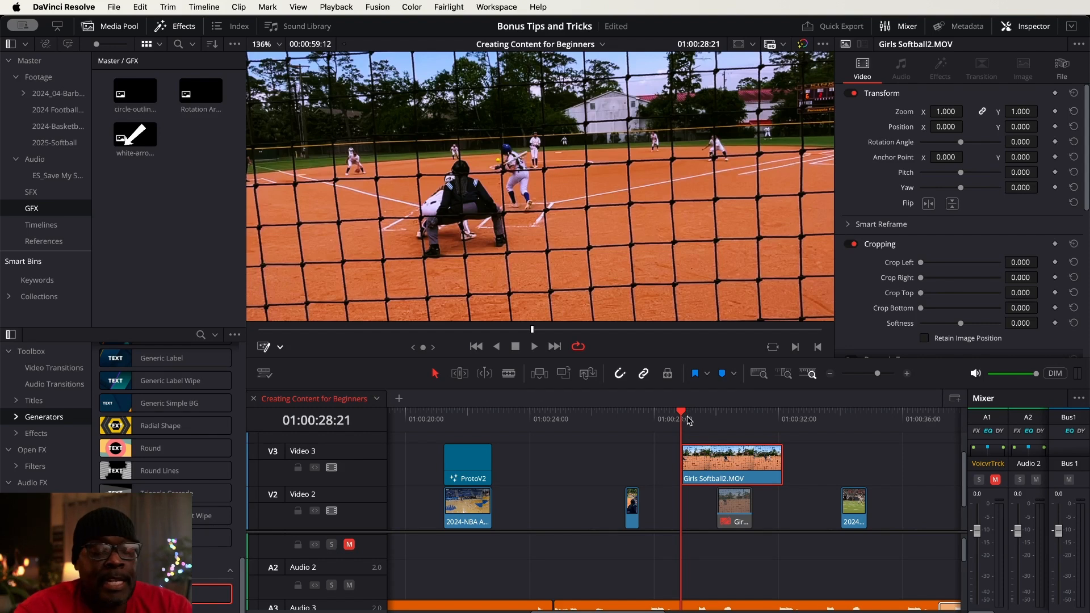
{"action": "left_click", "coordinate": [707, 426]}
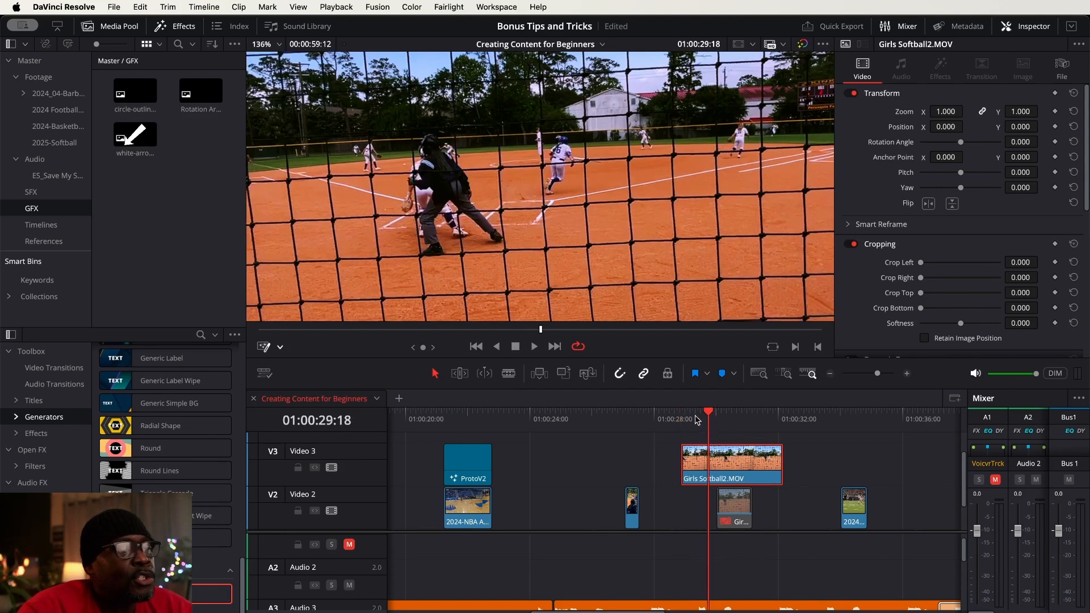
{"action": "left_click", "coordinate": [683, 419]}
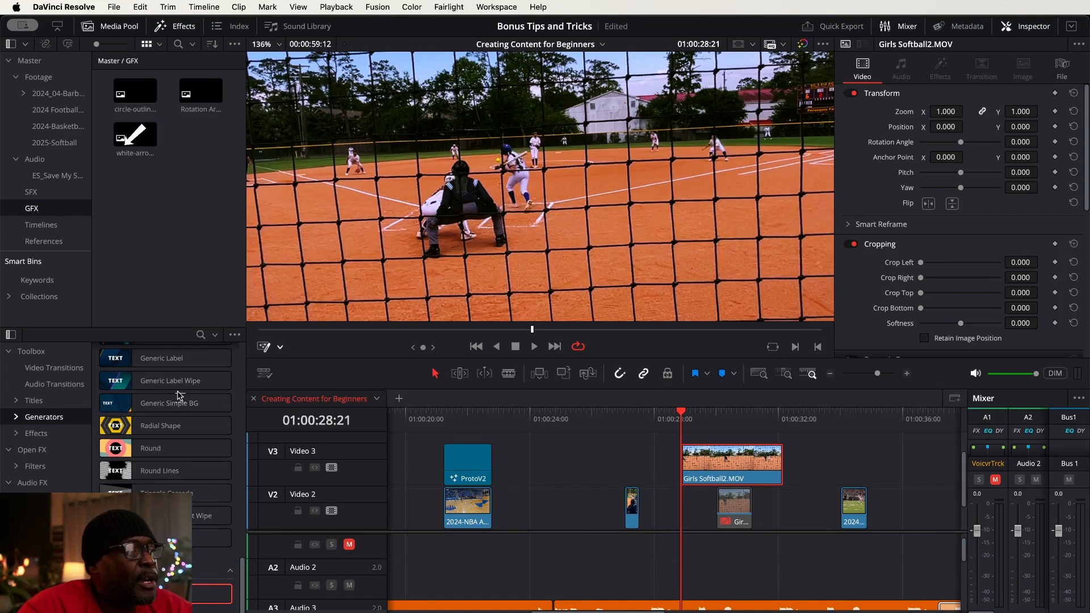
{"action": "mouse_move", "coordinate": [180, 403]}
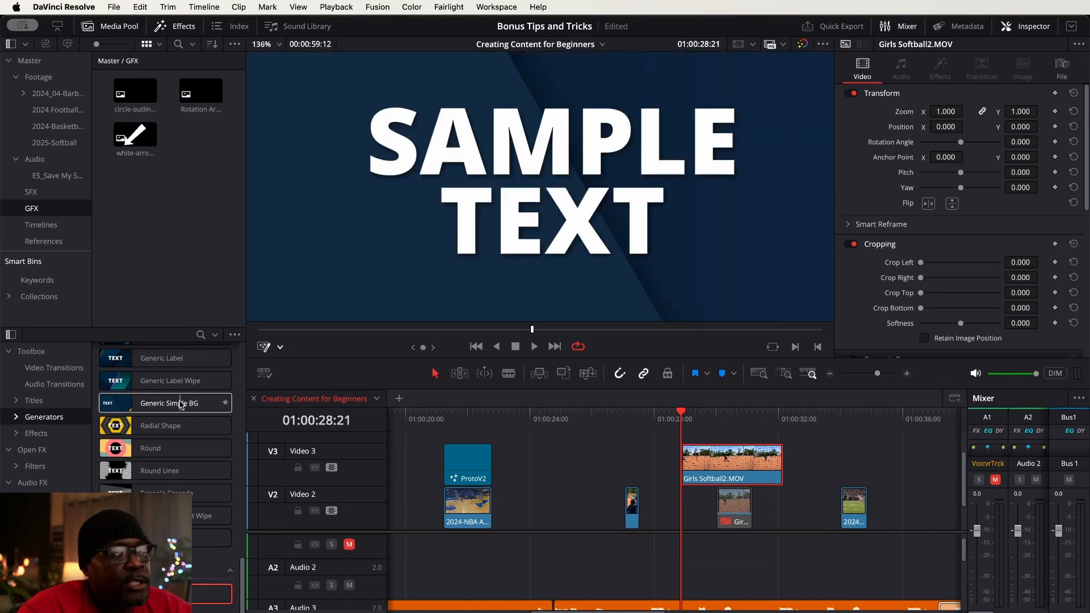
{"action": "mouse_move", "coordinate": [209, 595]}
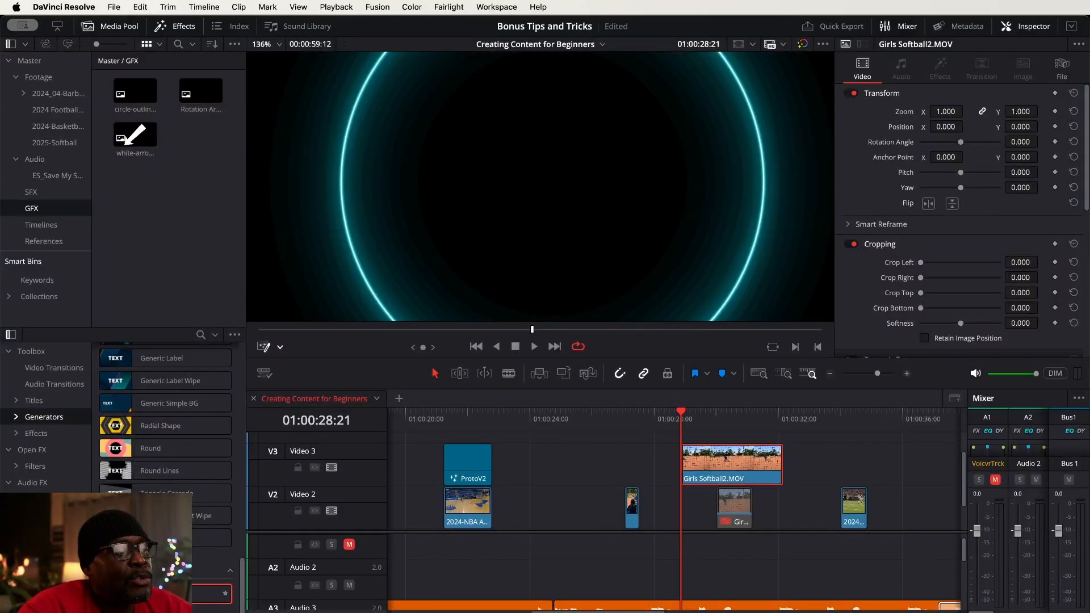
{"action": "left_click_drag", "start_coordinate": [210, 594], "coordinate": [685, 449]}
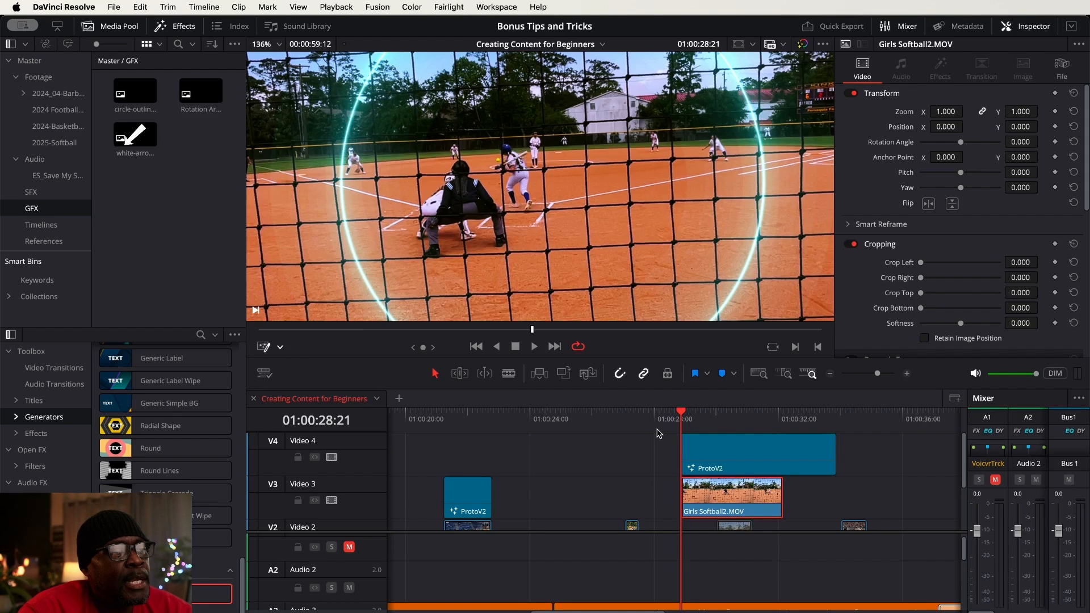
Preview the ring overlay and shorten the new ProtoV2 generator on Video 4 to a duration of 01:12
{"action": "key", "text": "space"}
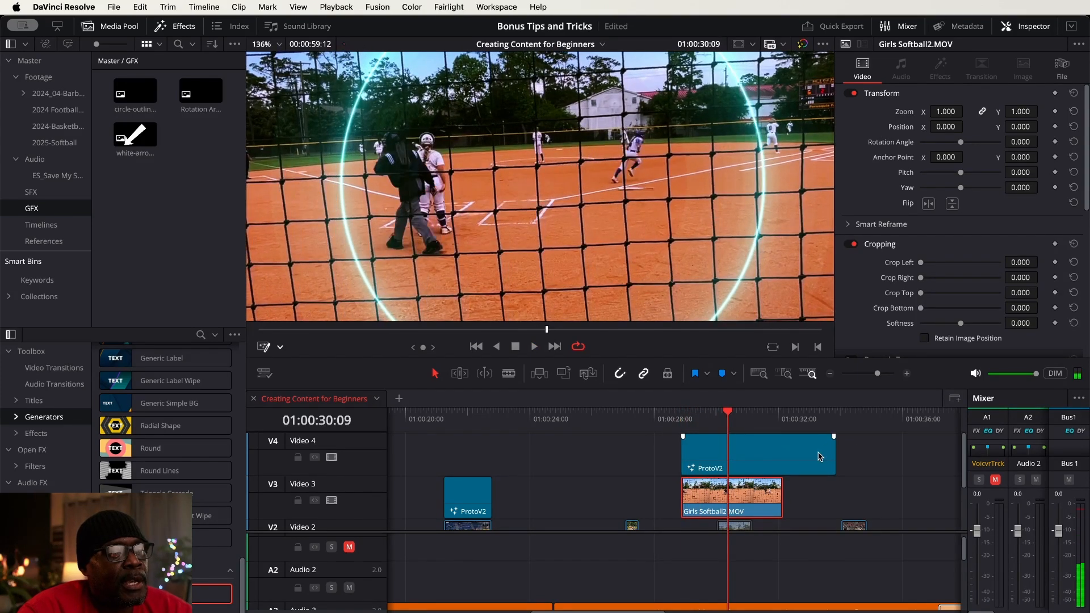
{"action": "left_click_drag", "start_coordinate": [827, 451], "coordinate": [719, 450]}
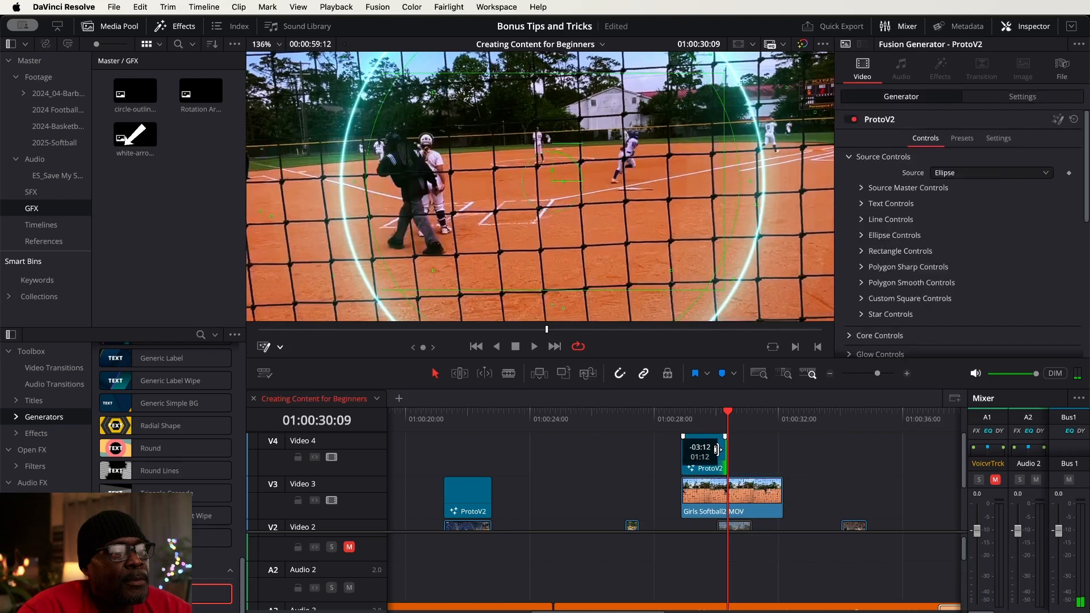
{"action": "left_click", "coordinate": [681, 419]}
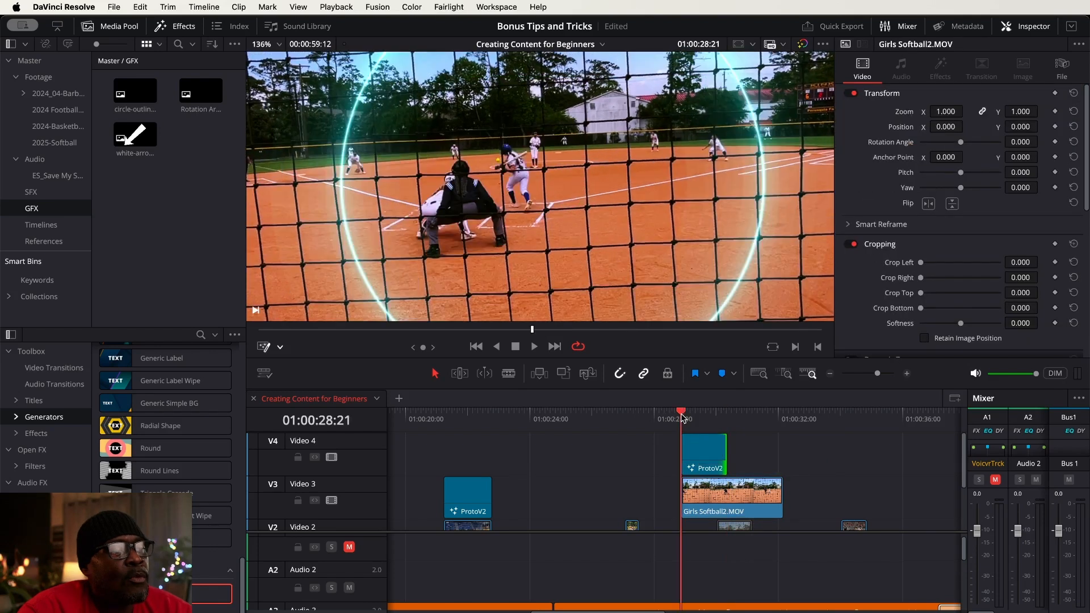
Examine the source shape options of the ProtoV2 generator on Video 4, keeping Ellipse
{"action": "left_click", "coordinate": [701, 460]}
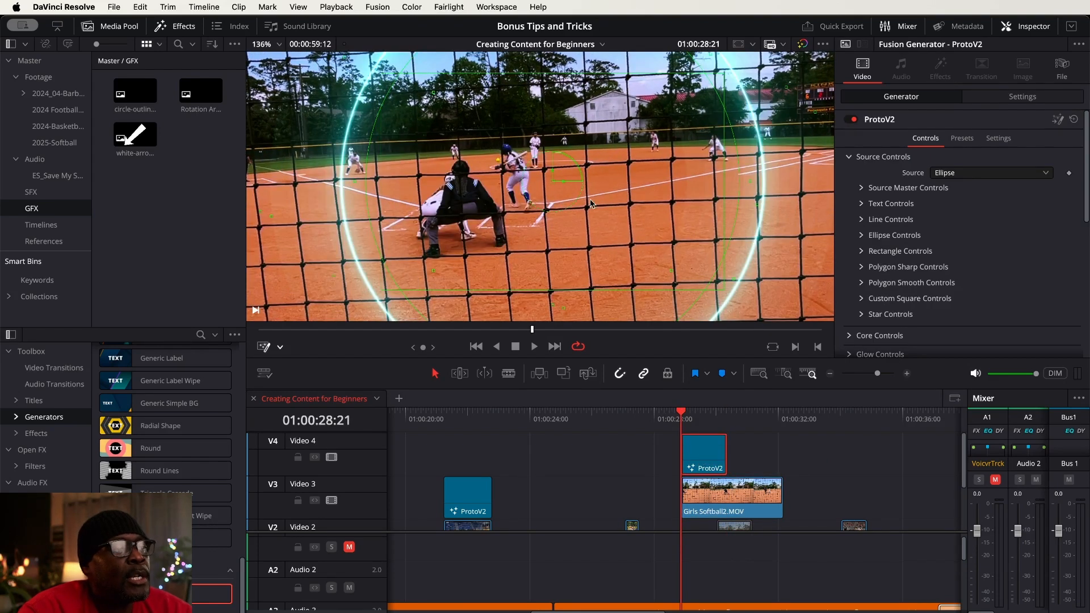
{"action": "scroll", "coordinate": [593, 206], "scroll_direction": "down", "scroll_amount": 2}
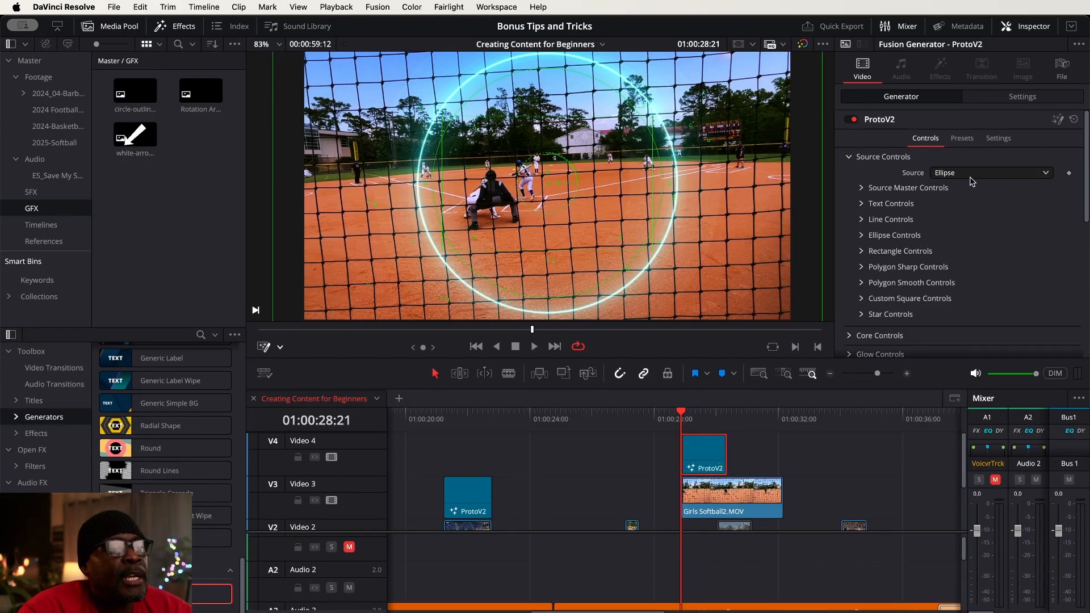
{"action": "left_click", "coordinate": [1046, 174]}
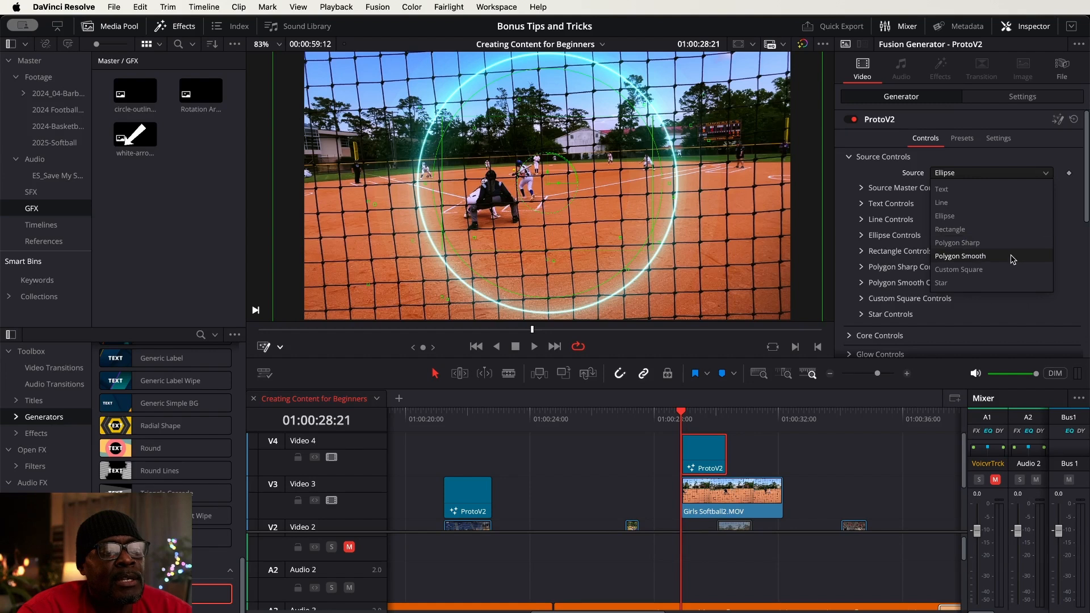
{"action": "left_click", "coordinate": [1041, 158]}
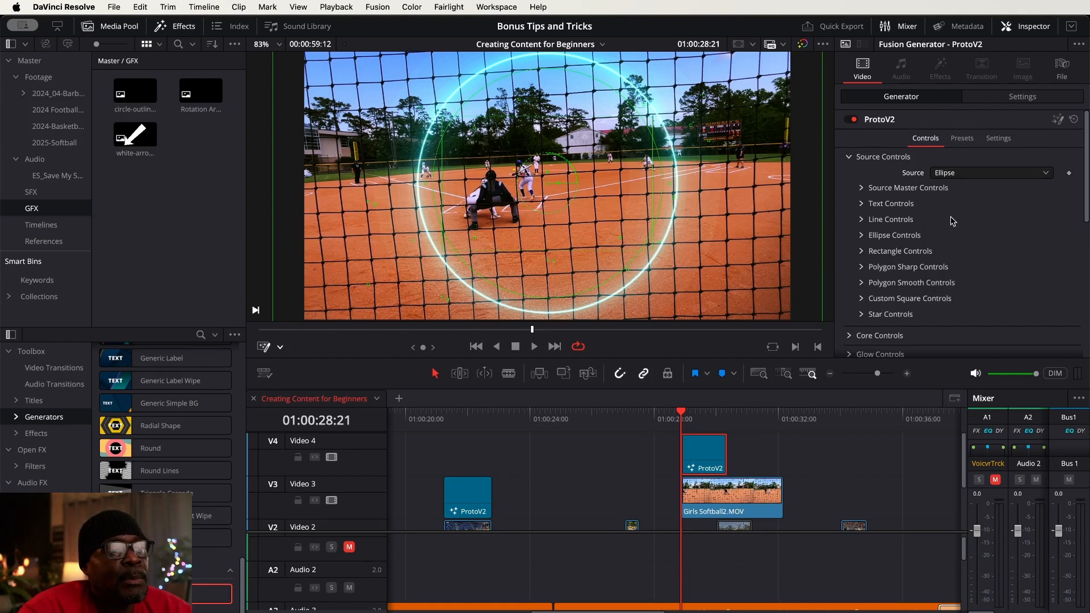
Shrink the ProtoV2 ellipse to size 0.41 and move its source center to X 0.454352, Y 0.523 near the batter
{"action": "left_click", "coordinate": [862, 188]}
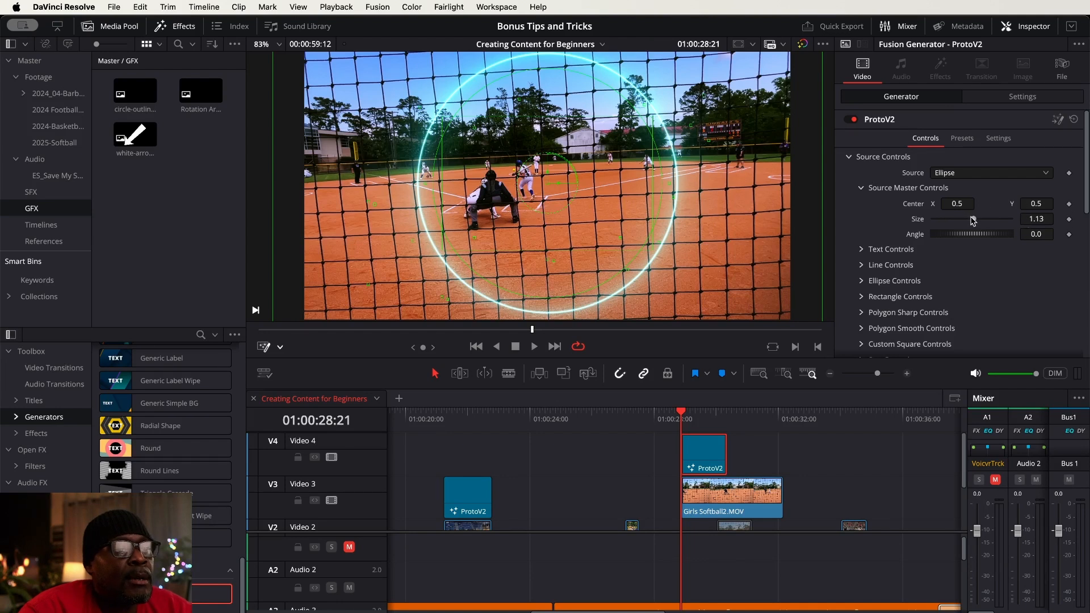
{"action": "left_click_drag", "start_coordinate": [975, 222], "coordinate": [951, 220]}
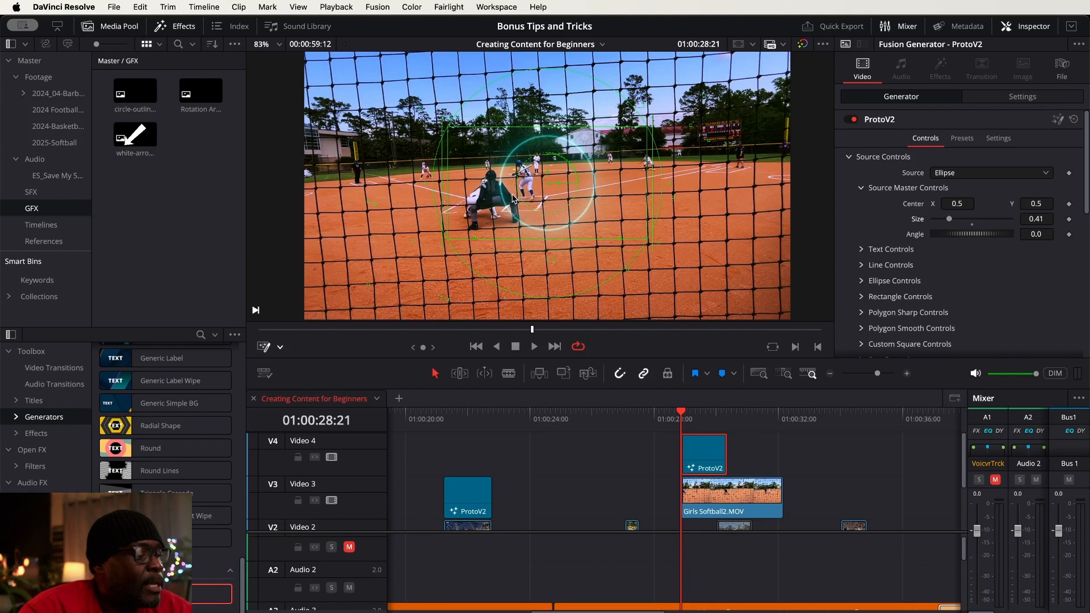
{"action": "scroll", "coordinate": [514, 199], "scroll_direction": "up", "scroll_amount": 10}
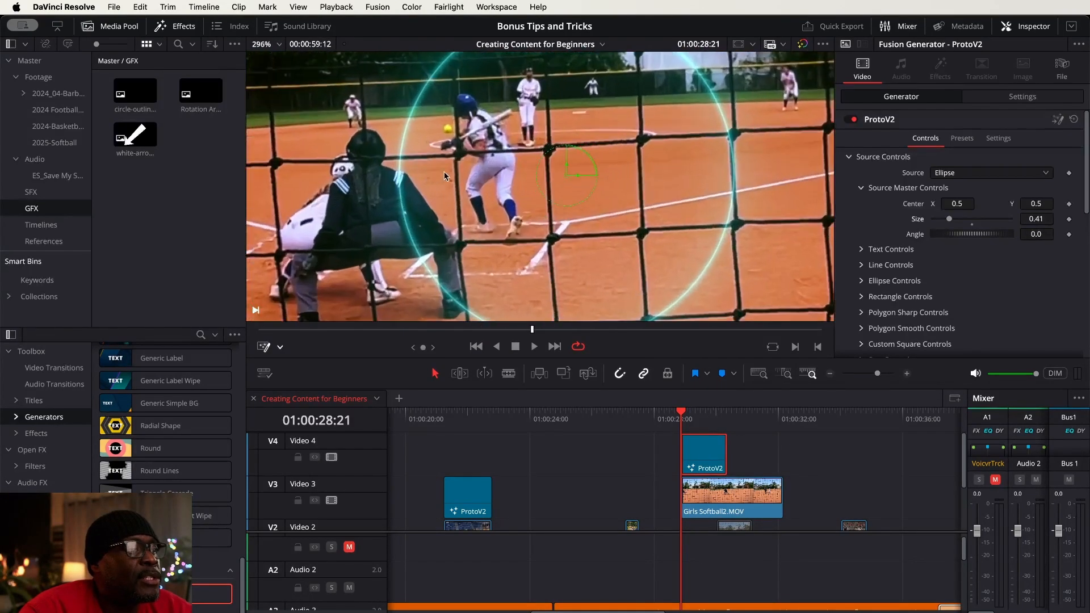
{"action": "left_click_drag", "start_coordinate": [612, 176], "coordinate": [729, 192]}
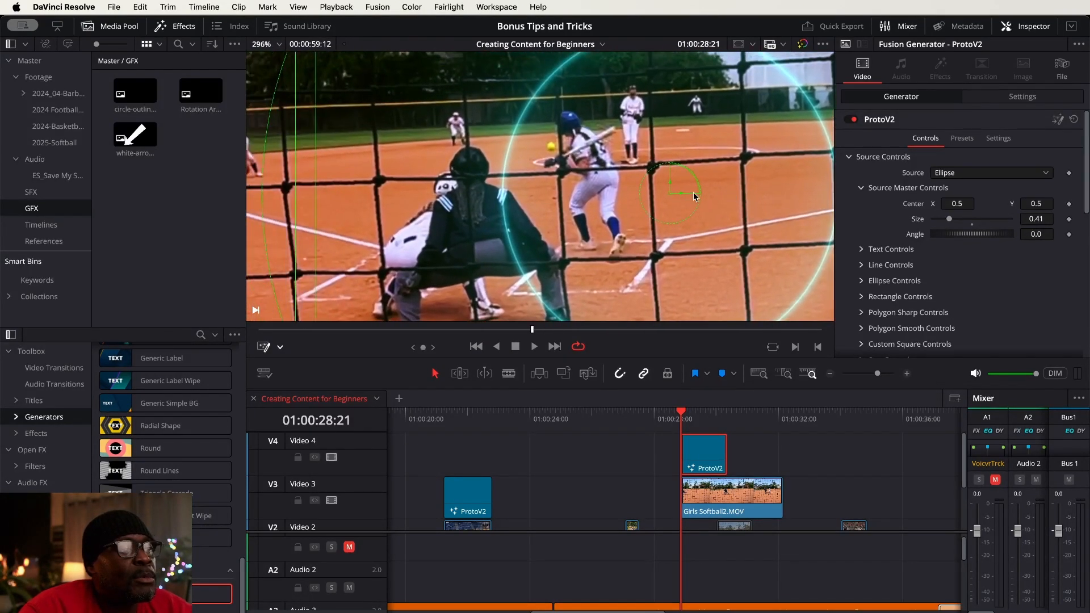
{"action": "left_click_drag", "start_coordinate": [669, 193], "coordinate": [600, 174]}
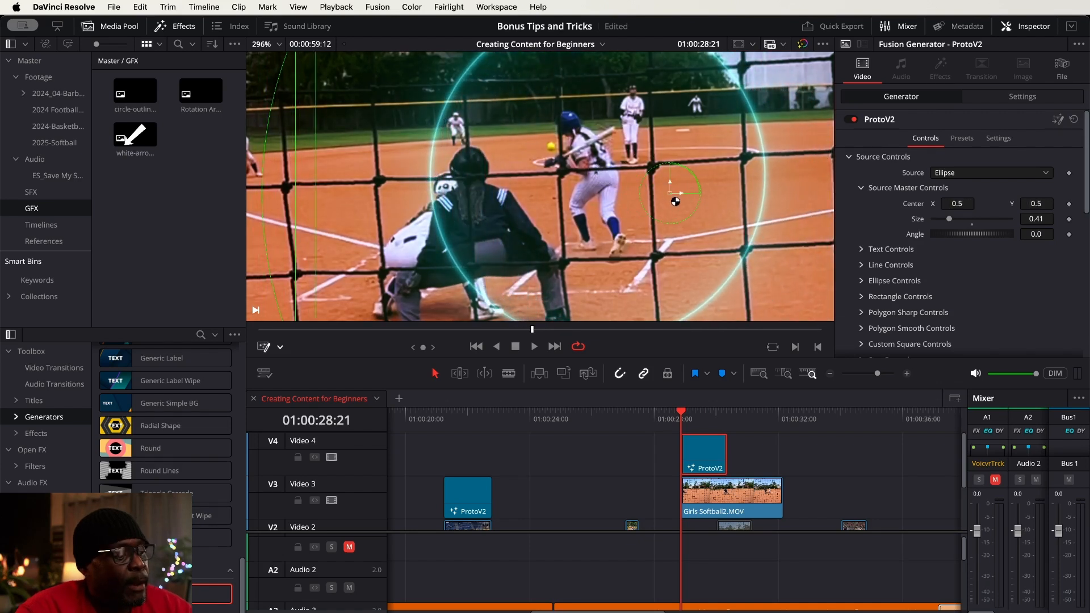
{"action": "key", "text": "super+z"}
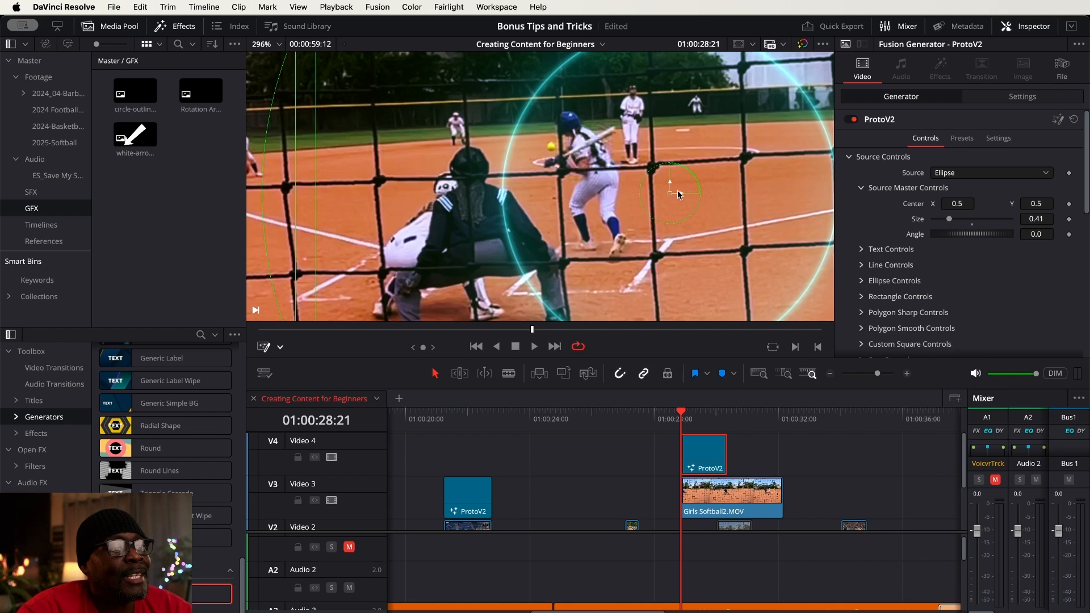
{"action": "mouse_move", "coordinate": [679, 192]}
{"action": "left_mouse_down"}
{"action": "mouse_move", "coordinate": [647, 198]}
{"action": "mouse_move", "coordinate": [679, 193]}
{"action": "left_mouse_up"}
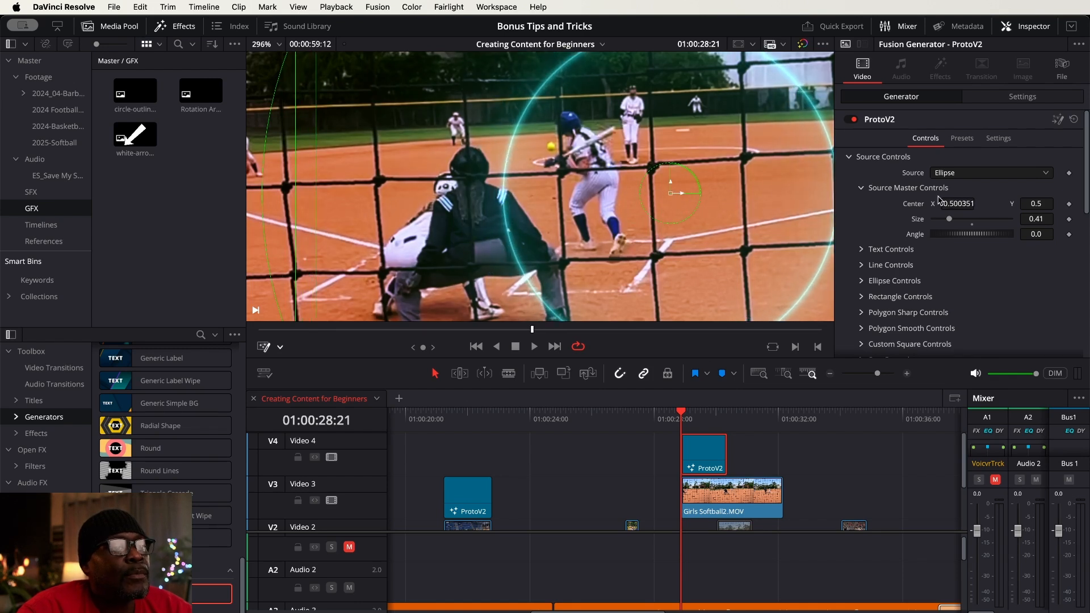
{"action": "mouse_move", "coordinate": [959, 202]}
{"action": "left_mouse_down"}
{"action": "mouse_move", "coordinate": [937, 203]}
{"action": "mouse_move", "coordinate": [955, 203]}
{"action": "left_mouse_up"}
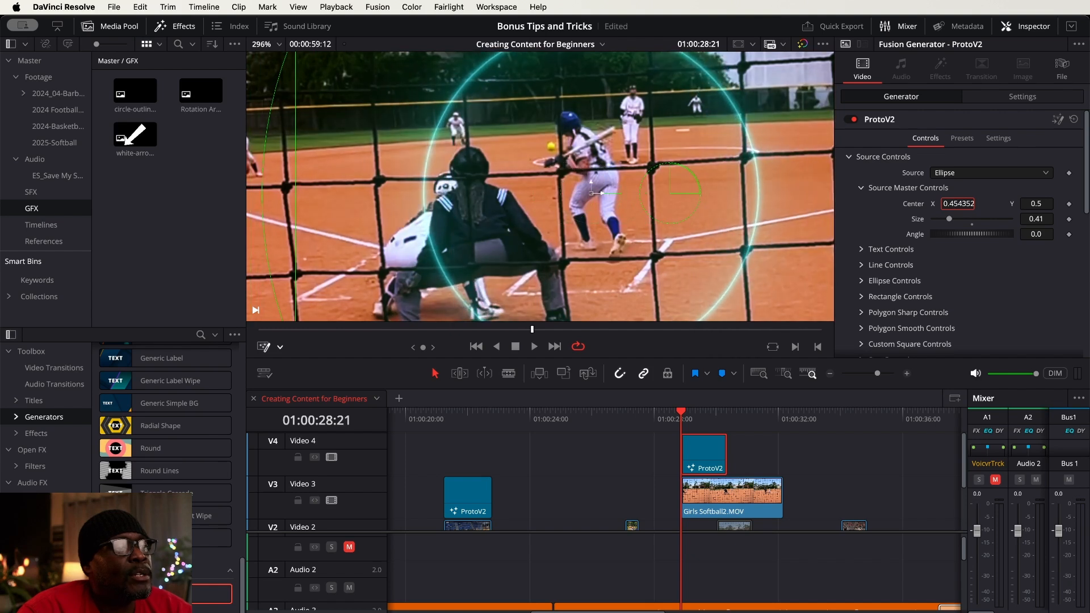
{"action": "left_click_drag", "start_coordinate": [1035, 206], "coordinate": [1059, 205]}
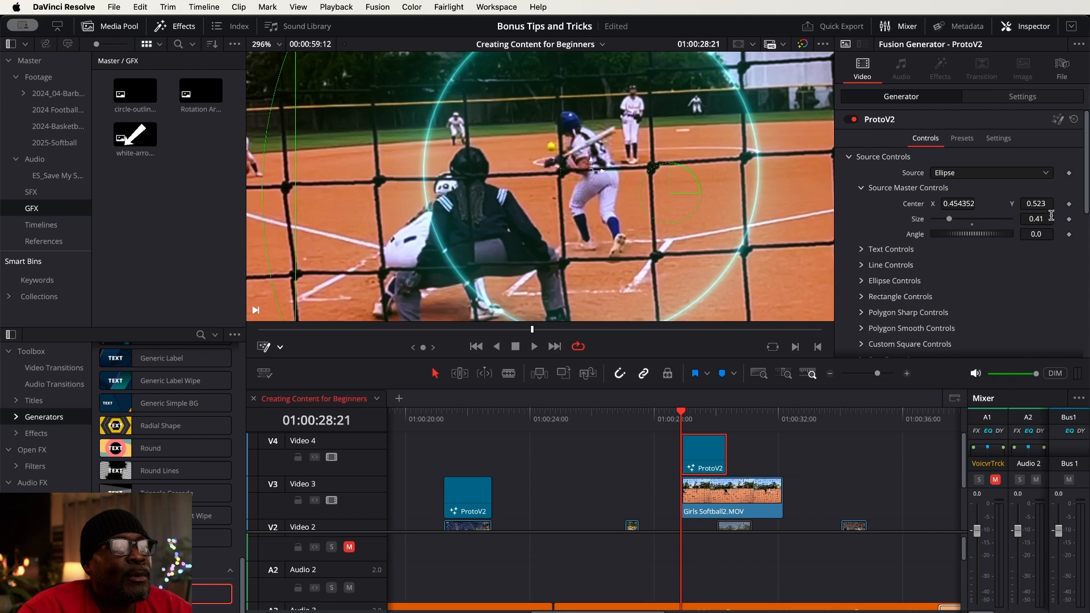
Refine the ellipse to size 0.248 with center X 0.448352, Y 0.515, and keyframe both Center and Size at 01:00:28:21
{"action": "left_click_drag", "start_coordinate": [1041, 221], "coordinate": [946, 226]}
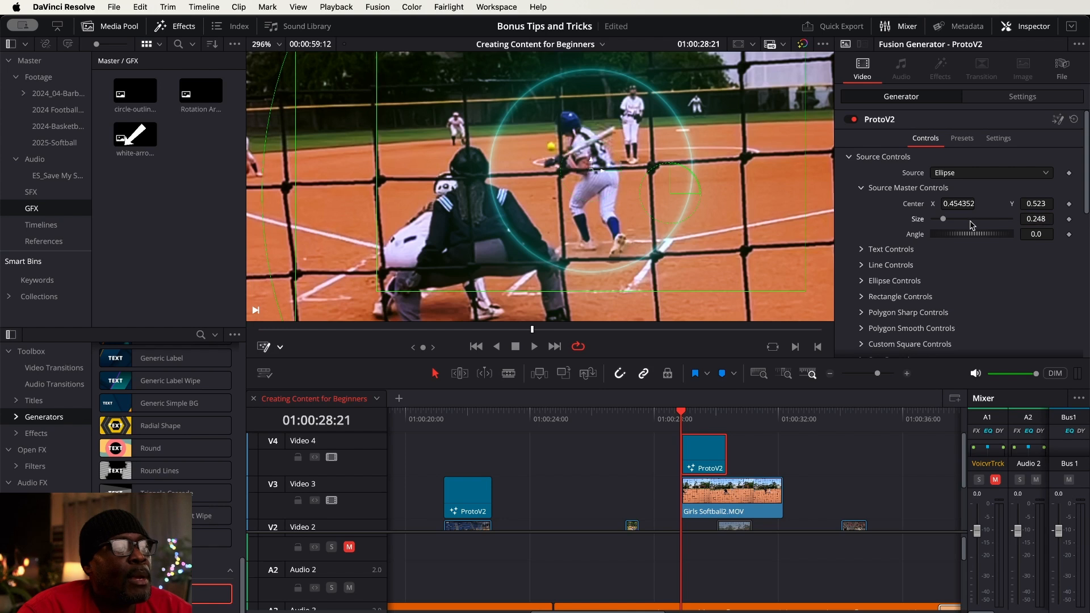
{"action": "left_click_drag", "start_coordinate": [962, 203], "coordinate": [953, 204]}
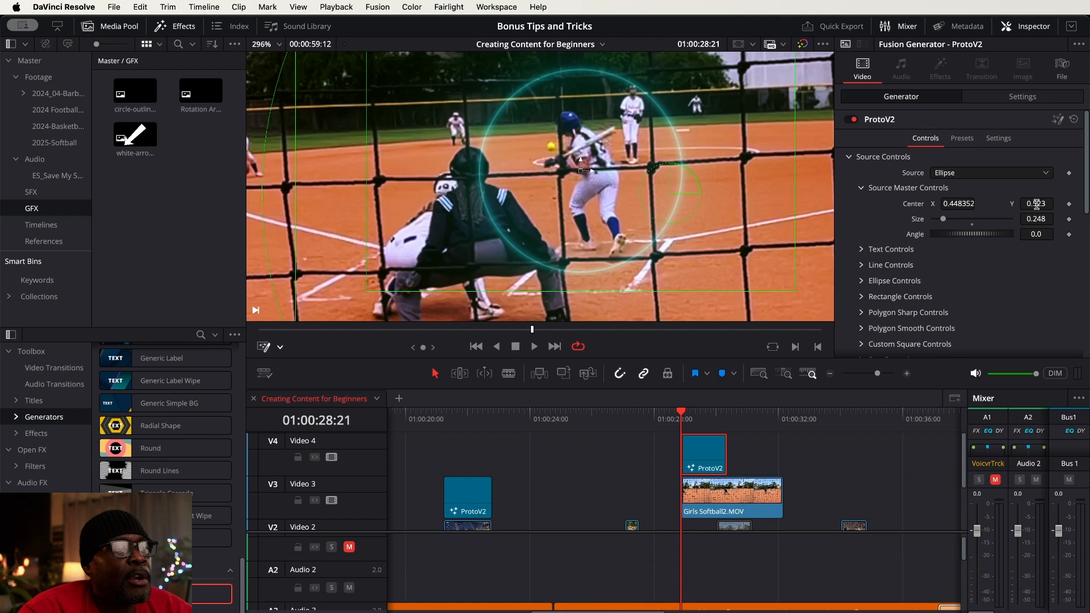
{"action": "mouse_move", "coordinate": [1037, 203]}
{"action": "left_mouse_down"}
{"action": "mouse_move", "coordinate": [1025, 204]}
{"action": "mouse_move", "coordinate": [1037, 205]}
{"action": "left_mouse_up"}
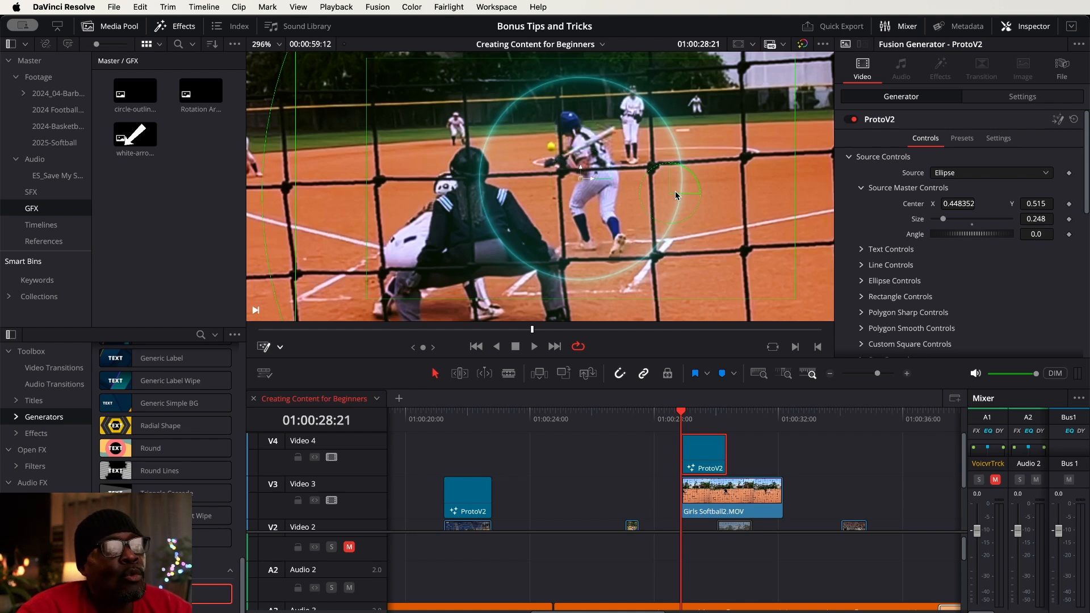
{"action": "scroll", "coordinate": [621, 185], "scroll_direction": "down", "scroll_amount": 3}
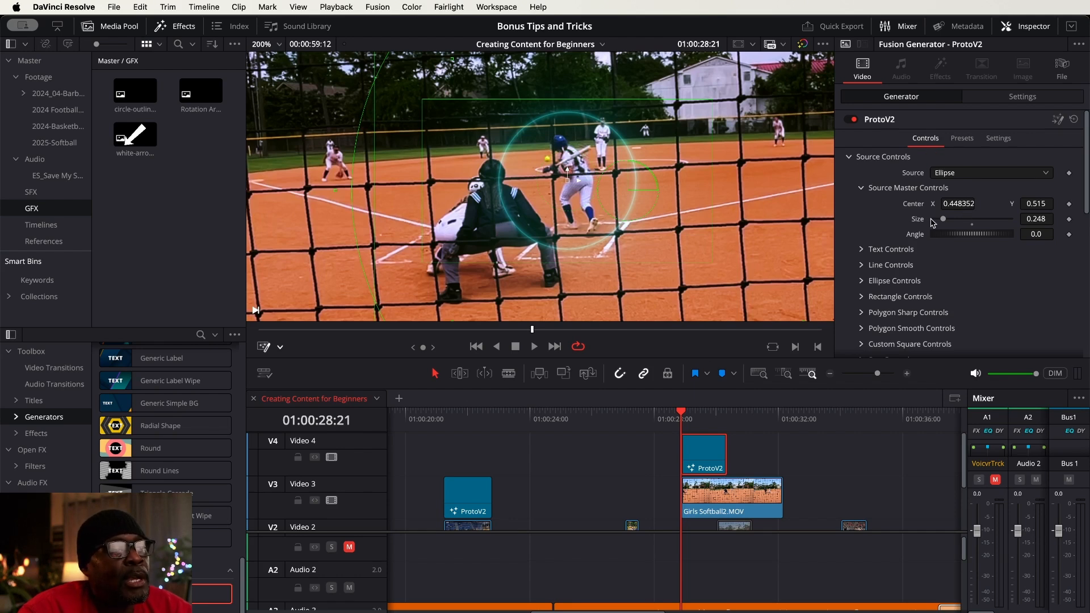
{"action": "left_click", "coordinate": [1069, 219]}
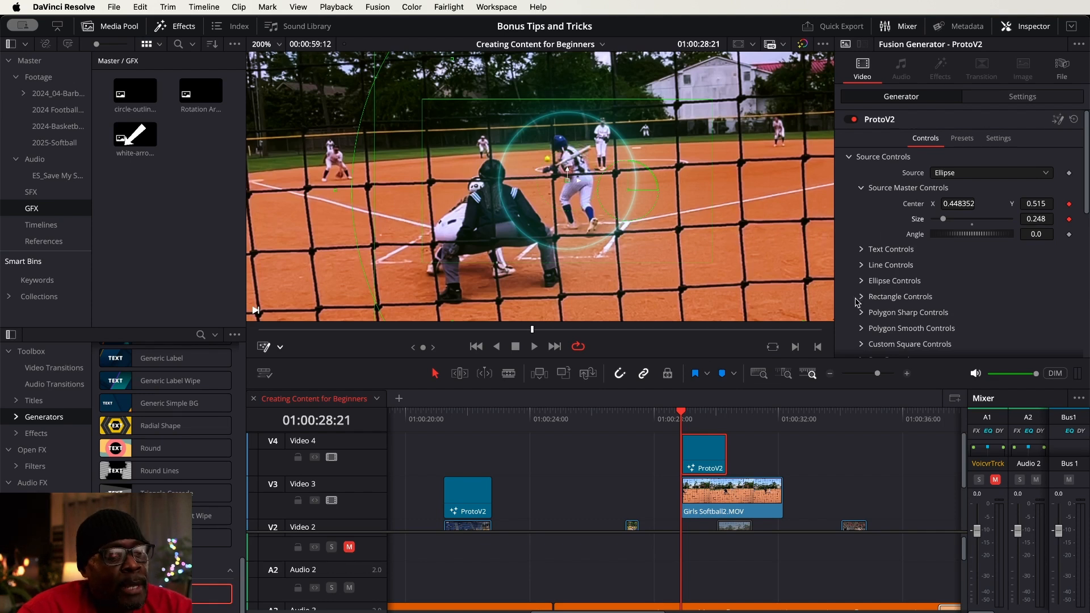
Keyframe the ring's center on the batter at 01:00:29:00 (0.460308, 0.535323) and at 01:00:29:03 (0.458749, 0.546408)
{"action": "key", "text": "space"}
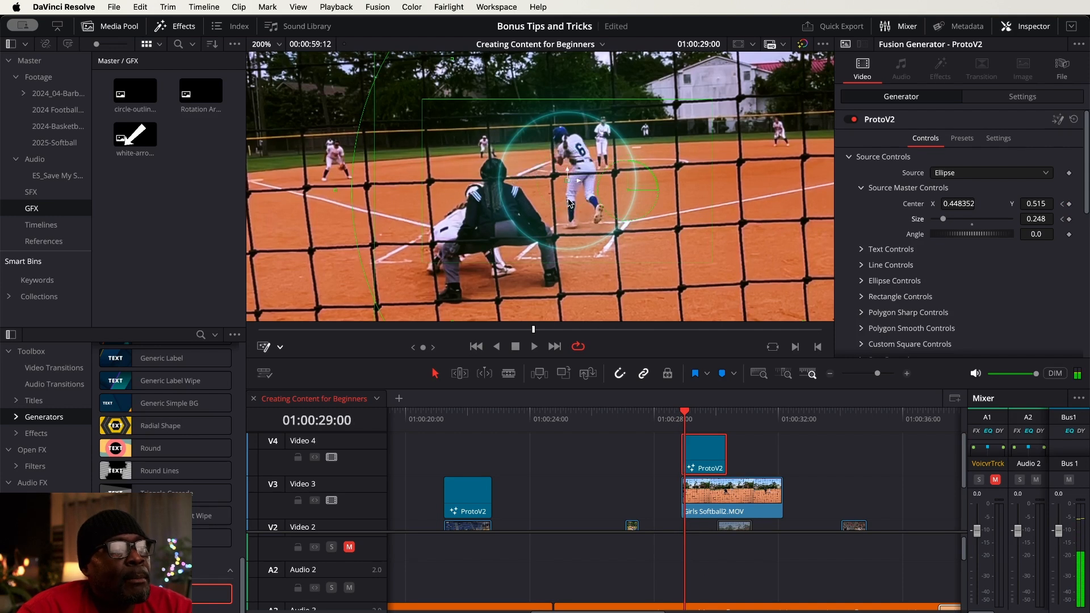
{"action": "left_click_drag", "start_coordinate": [567, 183], "coordinate": [580, 171]}
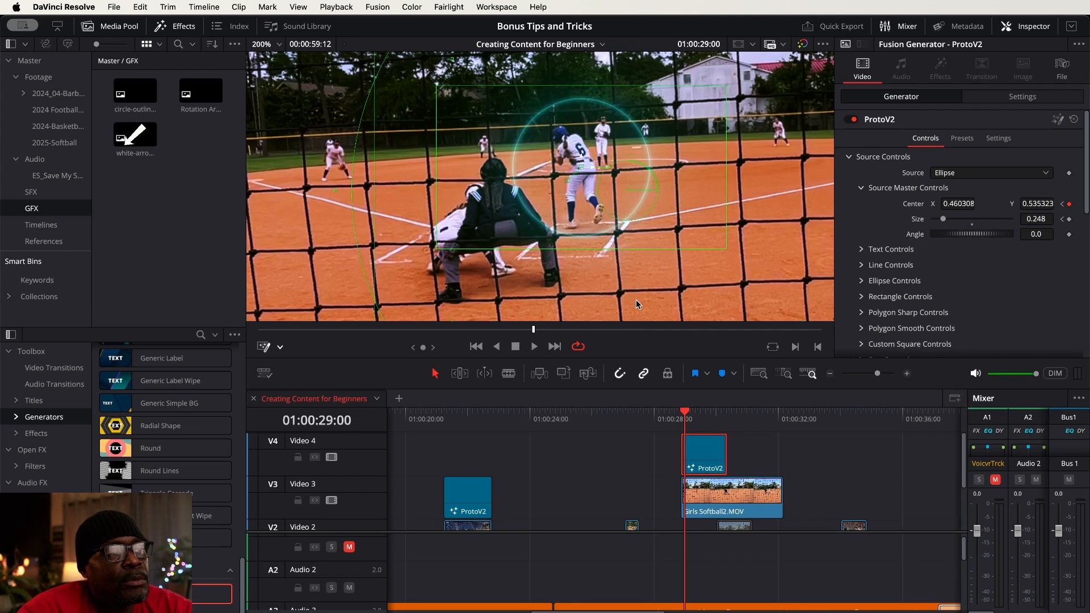
{"action": "left_click", "coordinate": [737, 456]}
{"action": "key", "text": "Right"}
{"action": "key", "text": "Right"}
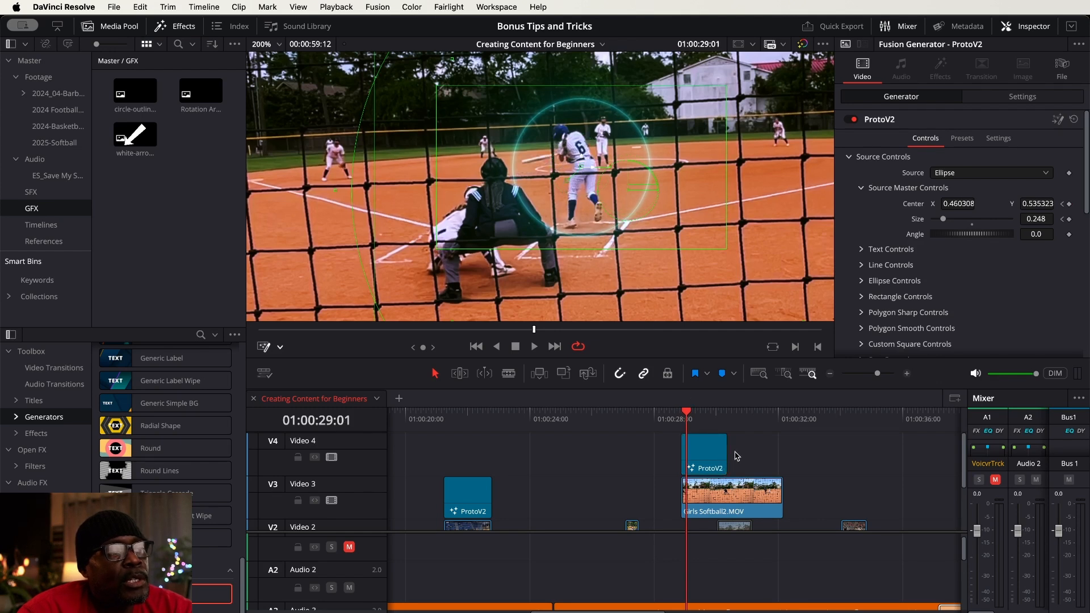
{"action": "key", "text": "Right"}
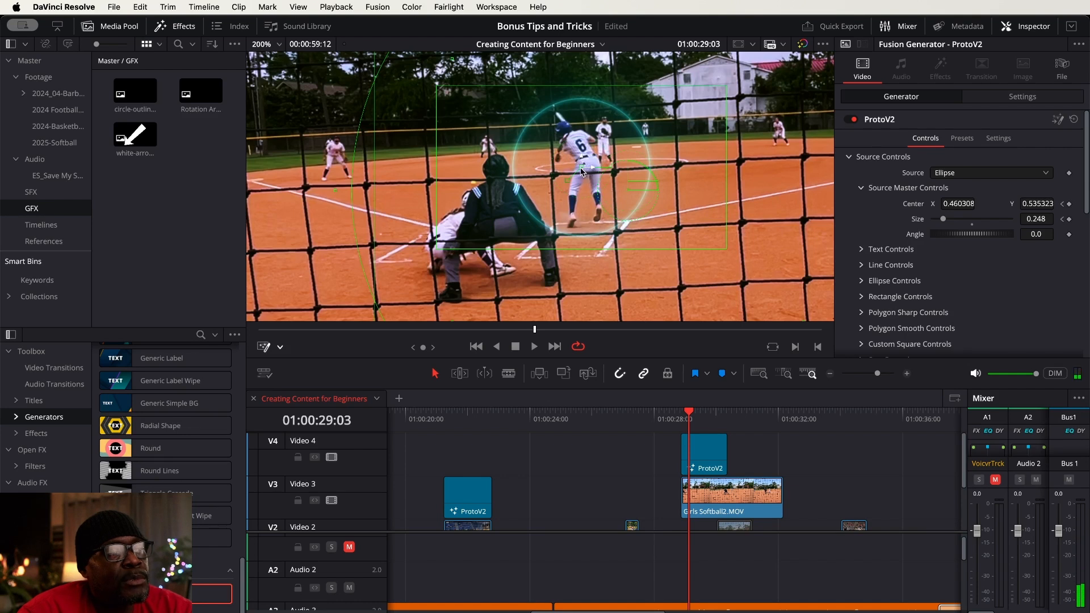
{"action": "left_click_drag", "start_coordinate": [581, 170], "coordinate": [580, 163]}
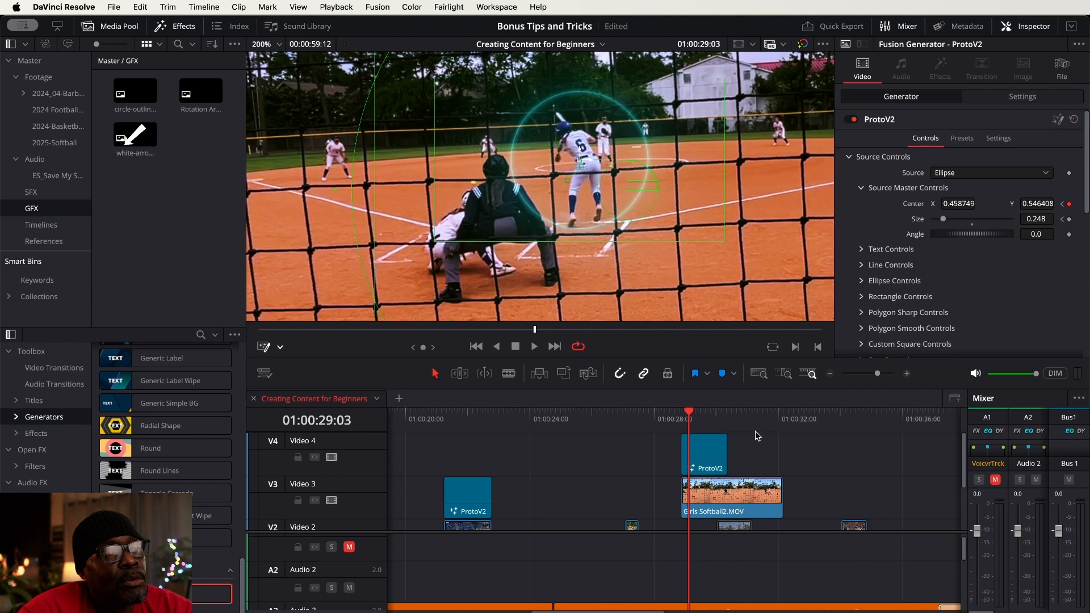
Keyframe the ring's center to follow the batter at 01:00:29:12 (0.480578, 0.539018) and at 01:00:29:18 (0.510724, 0.540866)
{"action": "key", "text": "space"}
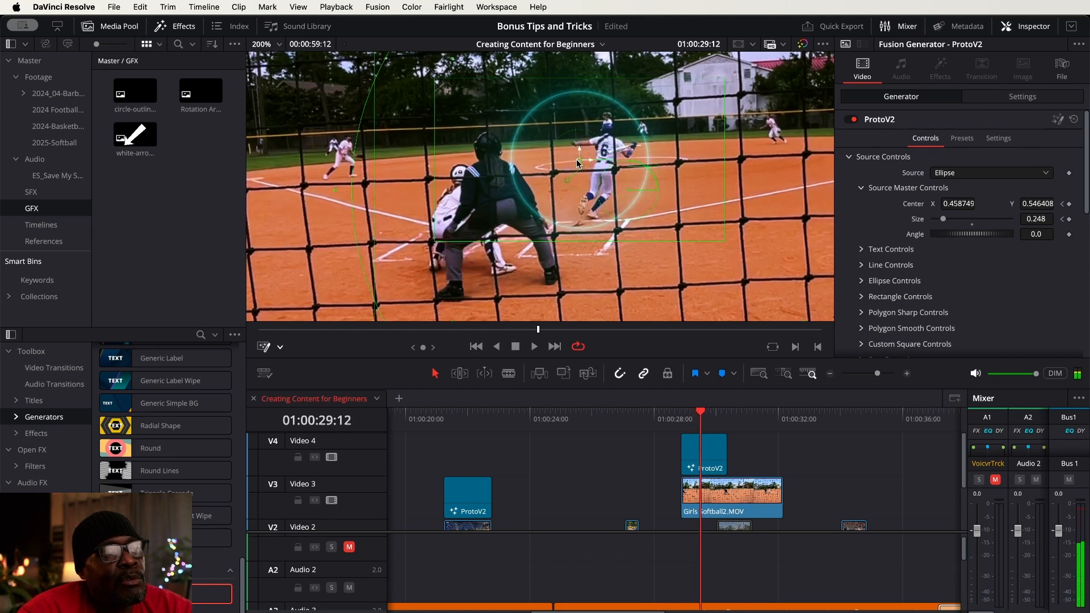
{"action": "left_click_drag", "start_coordinate": [580, 164], "coordinate": [609, 170]}
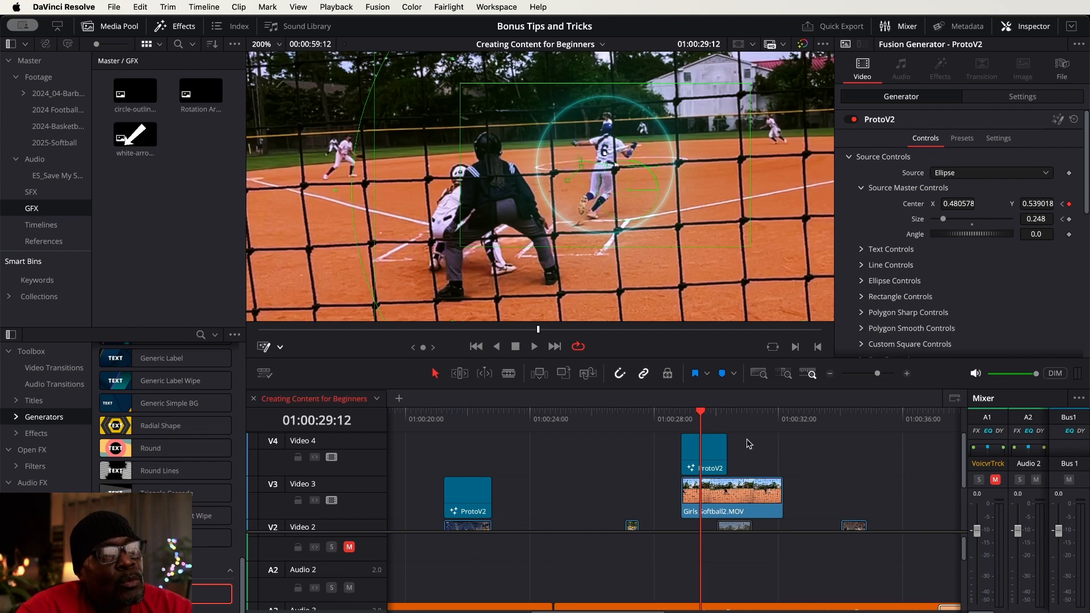
{"action": "key", "text": "Right"}
{"action": "key", "text": "Right"}
{"action": "key", "text": "Right"}
{"action": "key", "text": "Right"}
{"action": "key", "text": "Right"}
{"action": "key", "text": "Right"}
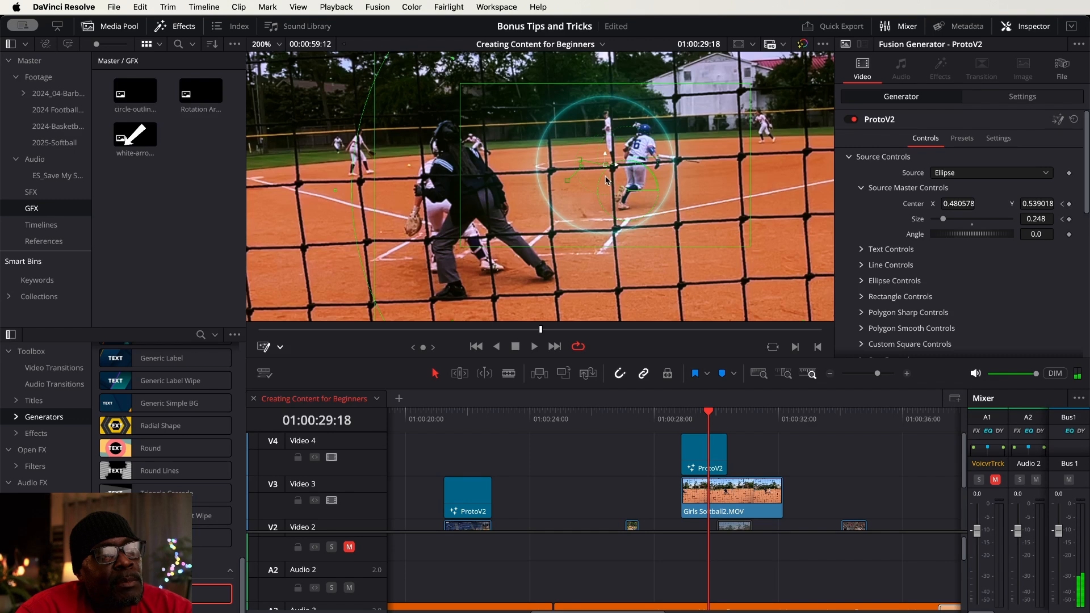
{"action": "left_click_drag", "start_coordinate": [606, 168], "coordinate": [642, 168]}
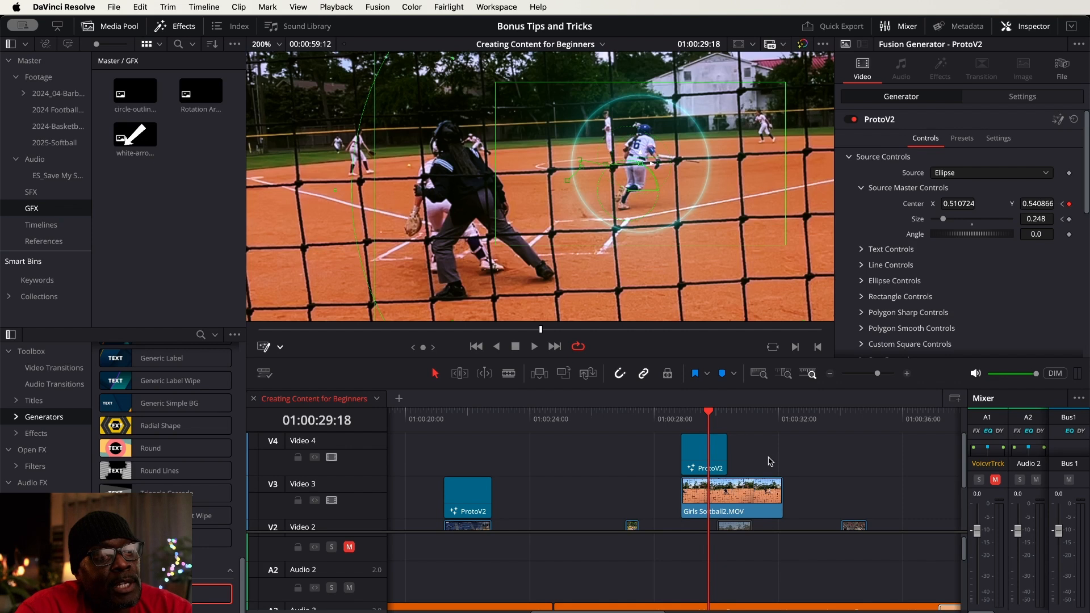
Advance to 01:00:30:00 and keyframe the ring's center X at 0.546724 so it surrounds the running player
{"action": "key", "text": "Right"}
{"action": "key", "text": "Right"}
{"action": "key", "text": "Right"}
{"action": "key", "text": "Right"}
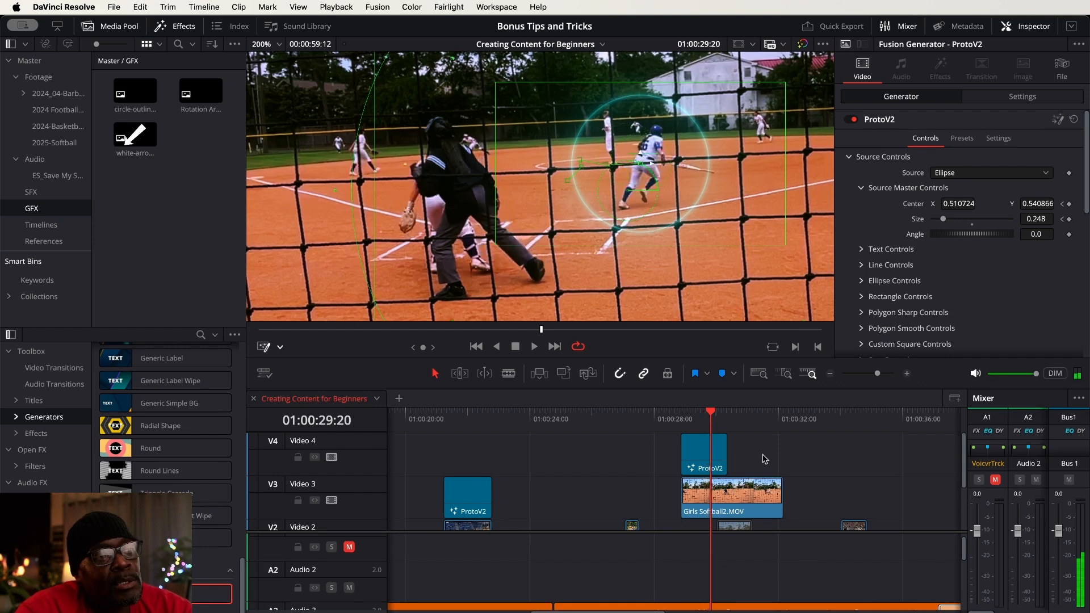
{"action": "key", "text": "Right"}
{"action": "key", "text": "Right"}
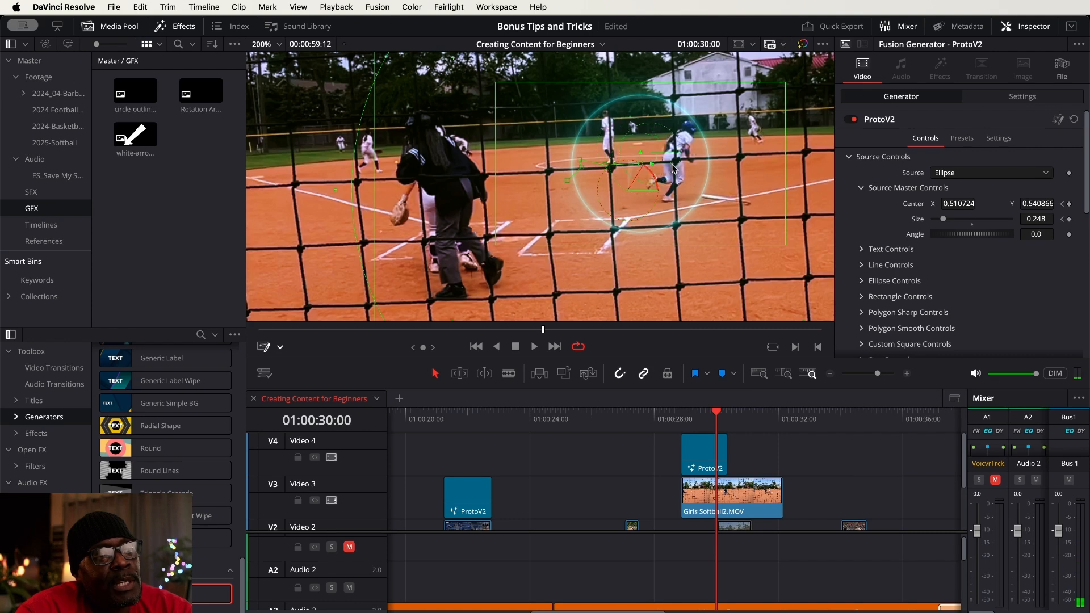
{"action": "left_click_drag", "start_coordinate": [652, 164], "coordinate": [631, 163]}
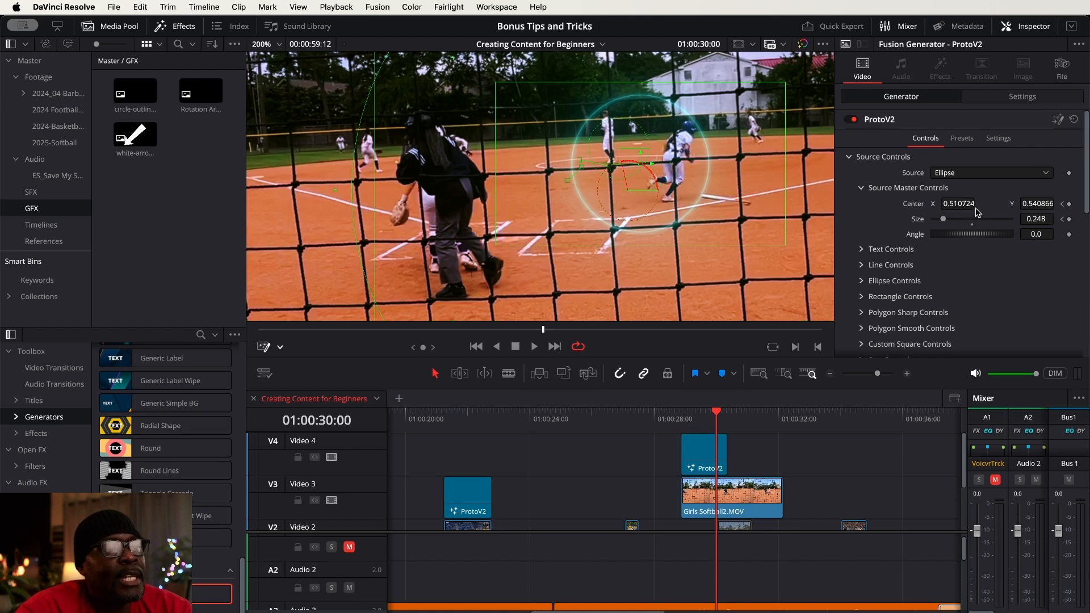
{"action": "left_click_drag", "start_coordinate": [958, 206], "coordinate": [979, 205]}
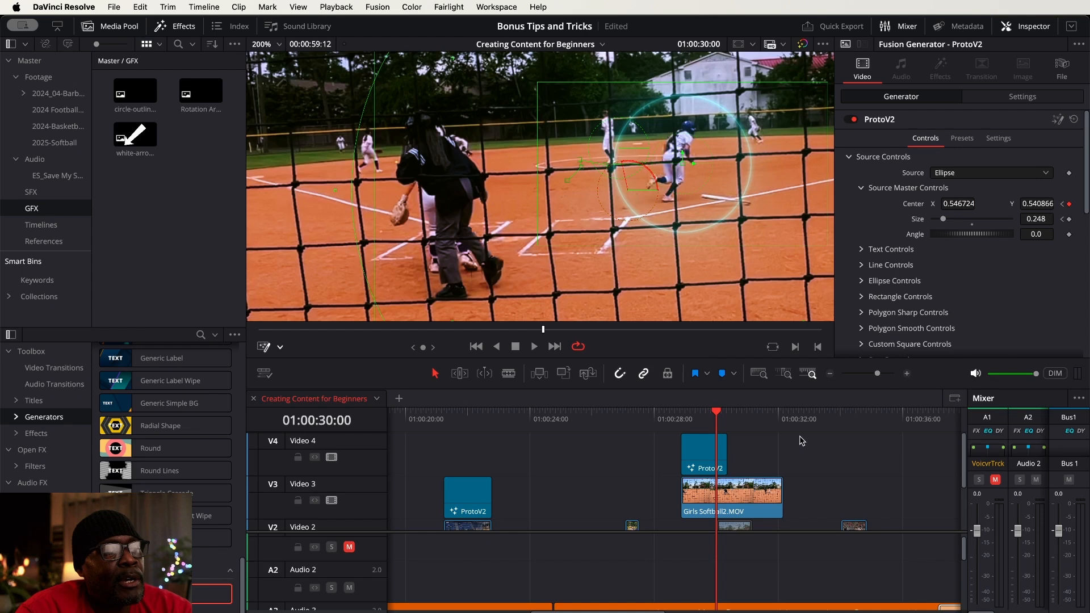
Keyframe the ring's center at X 0.580724, Y 0.543866 on the runner at 01:00:30:06
{"action": "key", "text": "Right"}
{"action": "key", "text": "Right"}
{"action": "key", "text": "Right"}
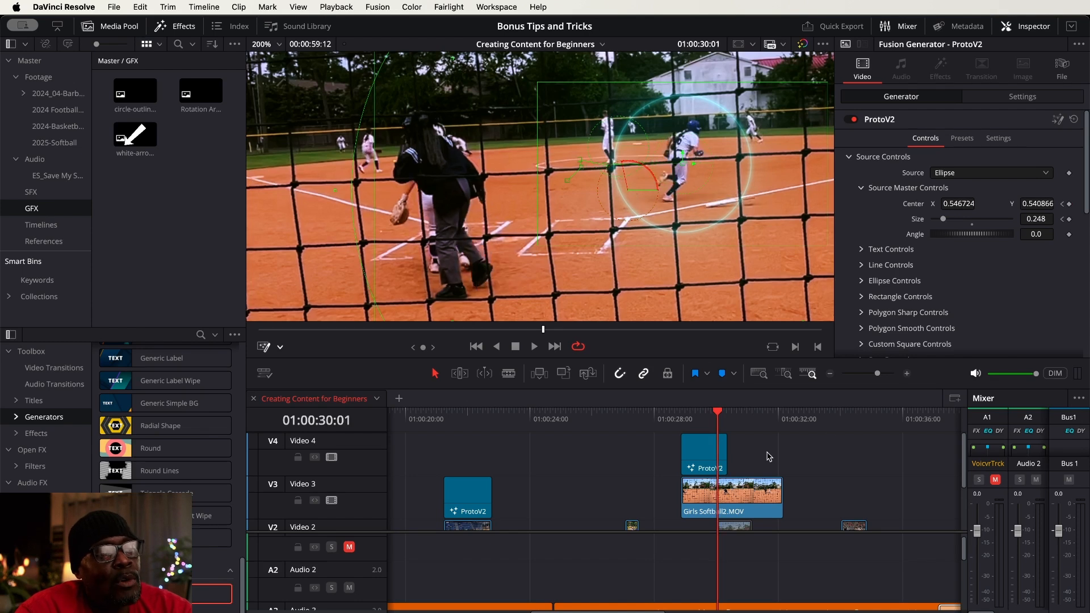
{"action": "key", "text": "Right"}
{"action": "key", "text": "Right"}
{"action": "key", "text": "Right"}
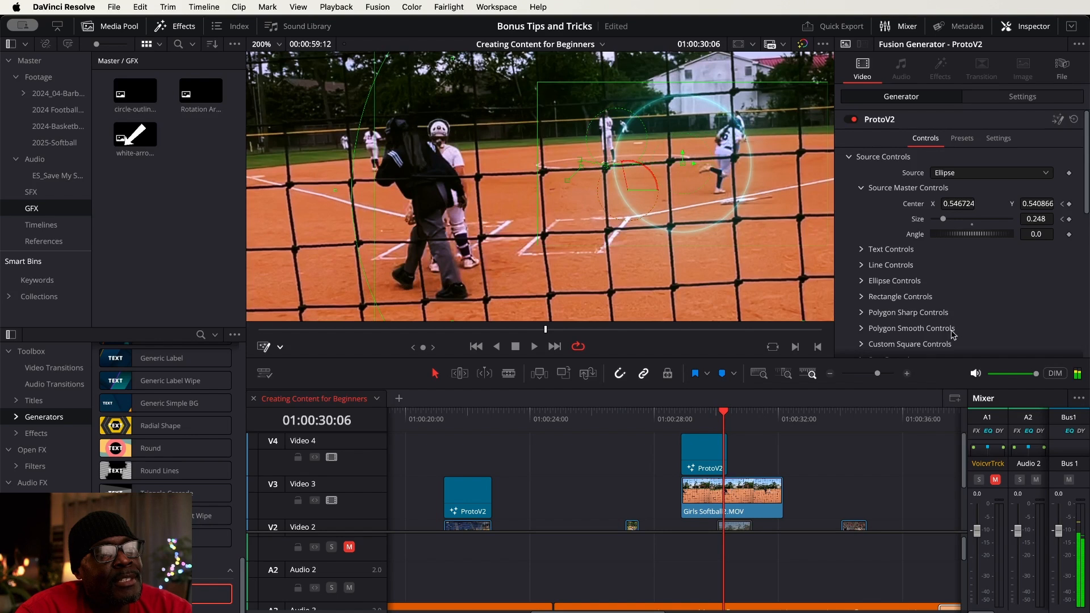
{"action": "left_click_drag", "start_coordinate": [965, 203], "coordinate": [1038, 204]}
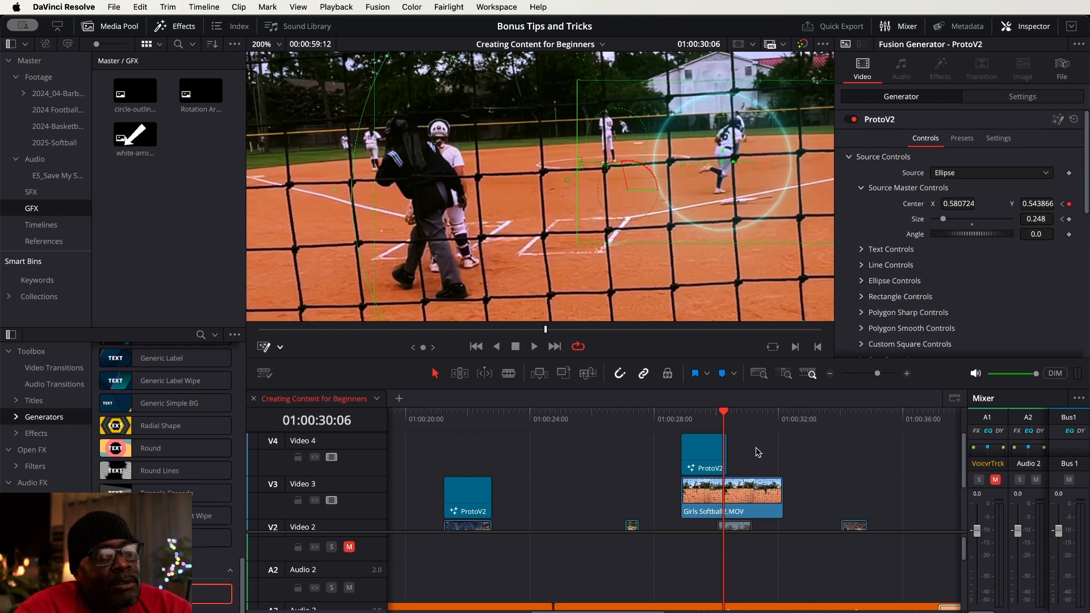
Keyframe the ring's center at X 0.598724, Y 0.553866 at 01:00:30:08, near the end of the generator
{"action": "key", "text": "space"}
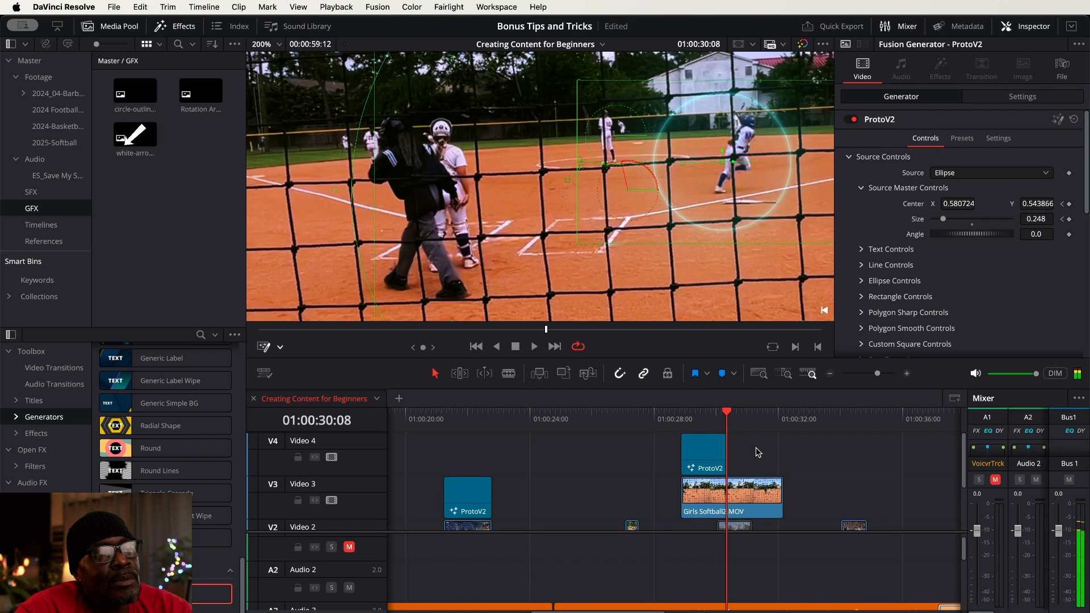
{"action": "key", "text": "Left"}
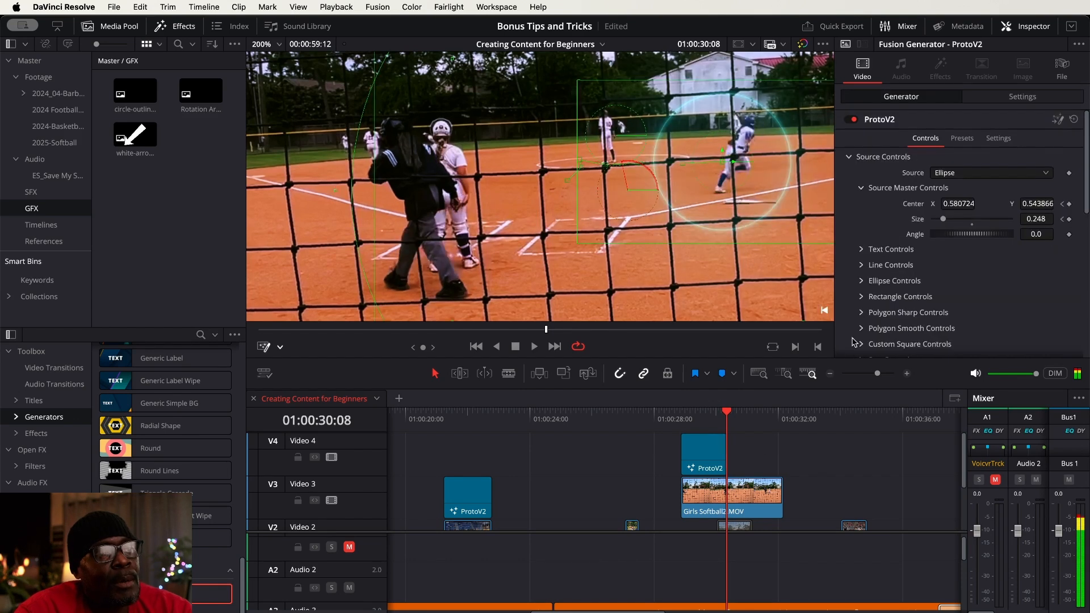
{"action": "left_click_drag", "start_coordinate": [958, 200], "coordinate": [1045, 203]}
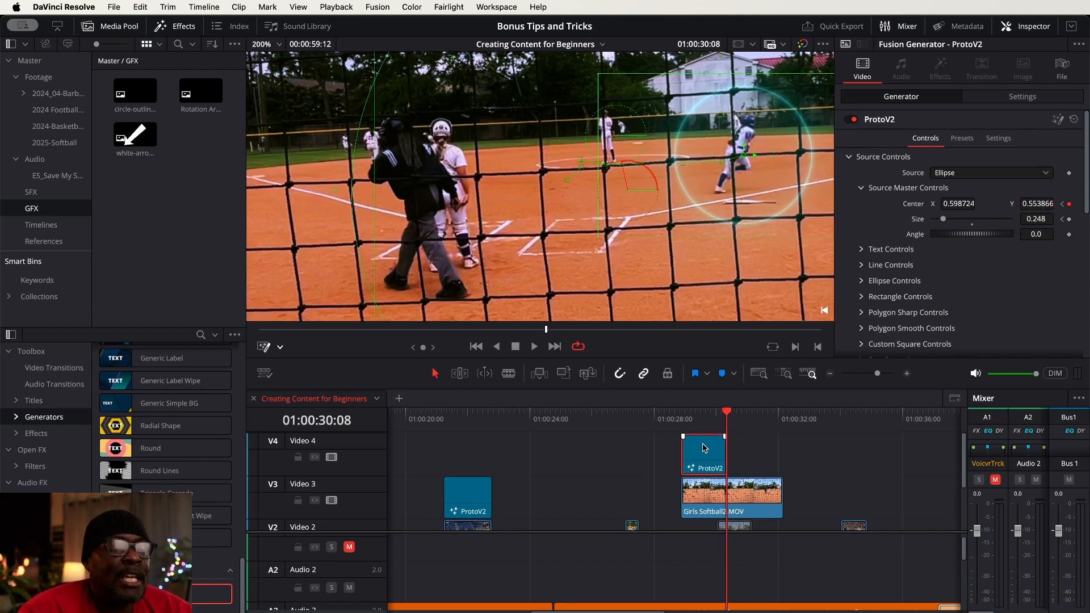
Compare the Simple and Sun Spot presets on the ring at 01:00:29:13, and apply the Lava preset
{"action": "left_click_drag", "start_coordinate": [663, 419], "coordinate": [703, 418]}
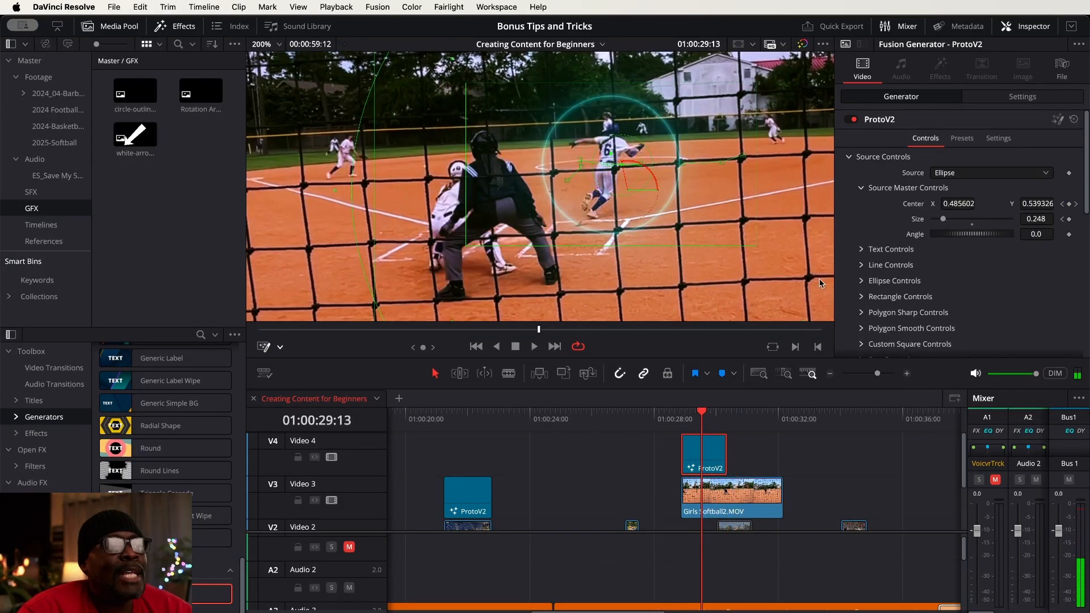
{"action": "left_click", "coordinate": [964, 142]}
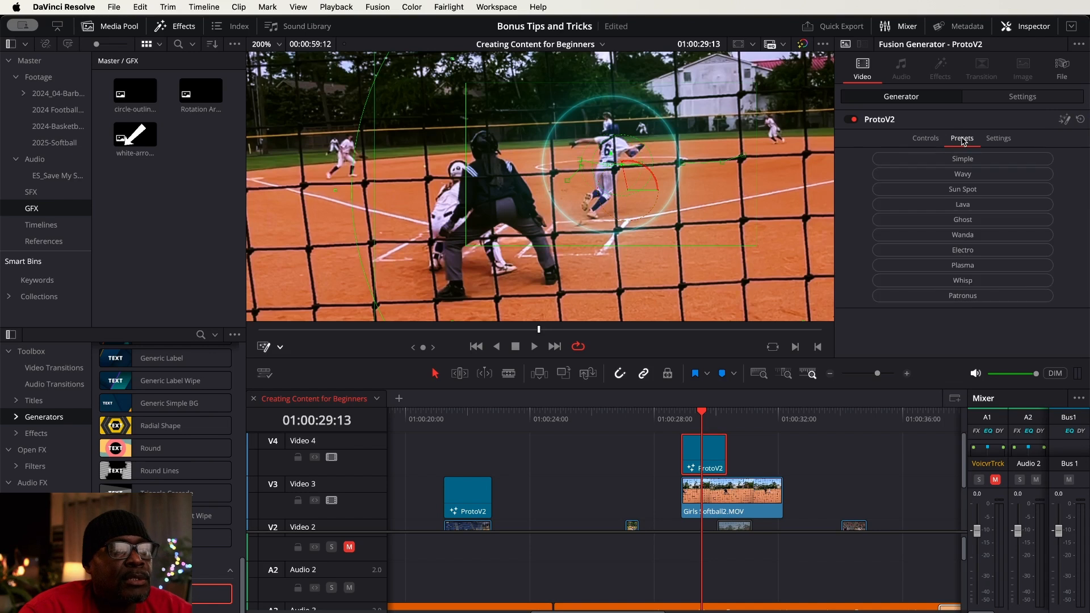
{"action": "left_click", "coordinate": [966, 159]}
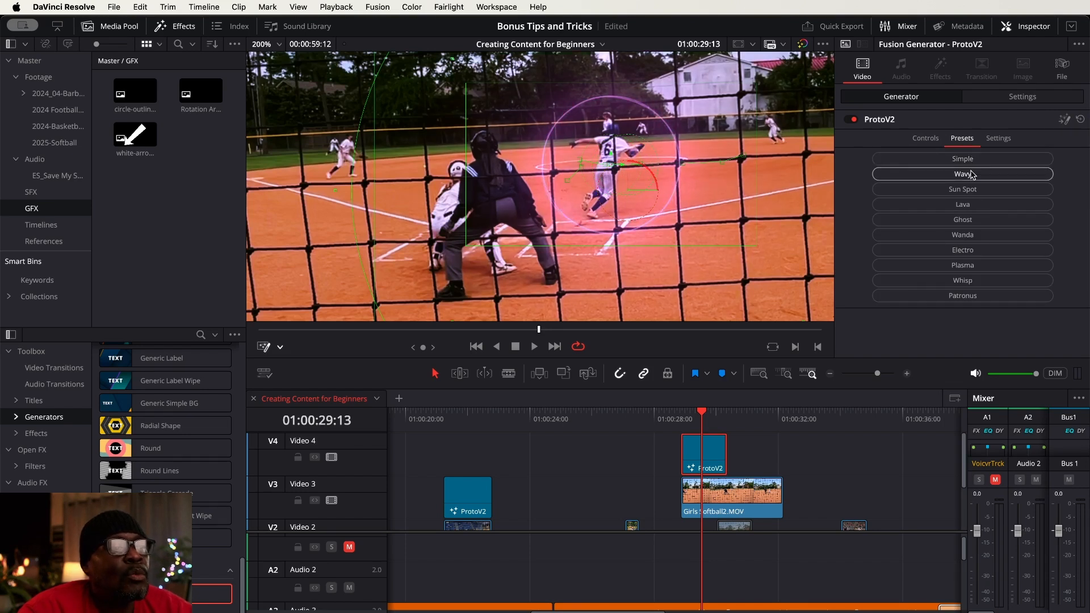
{"action": "left_click", "coordinate": [973, 191]}
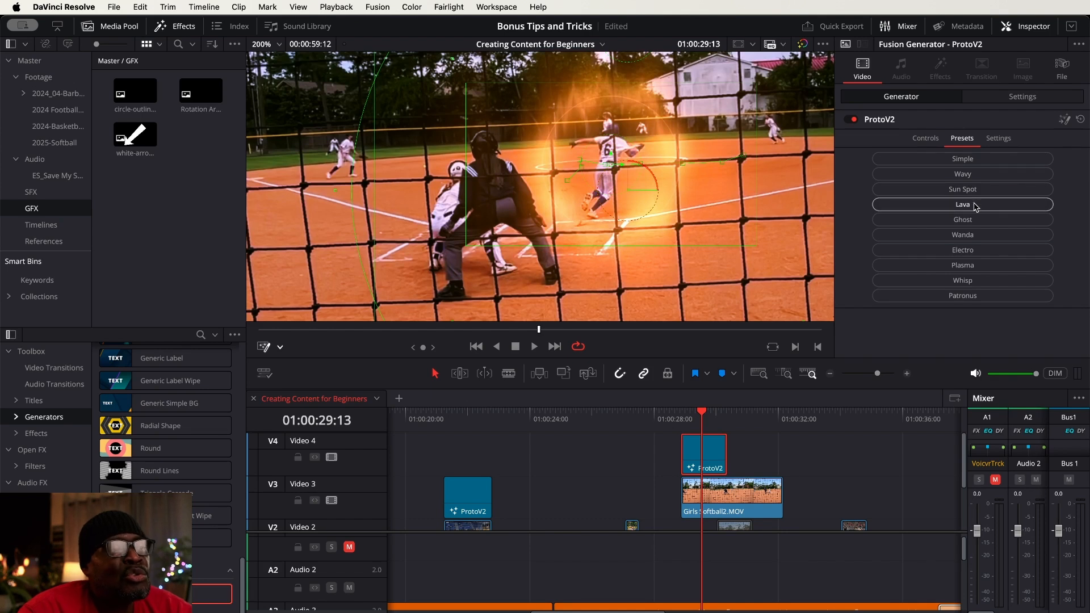
{"action": "left_click", "coordinate": [976, 206]}
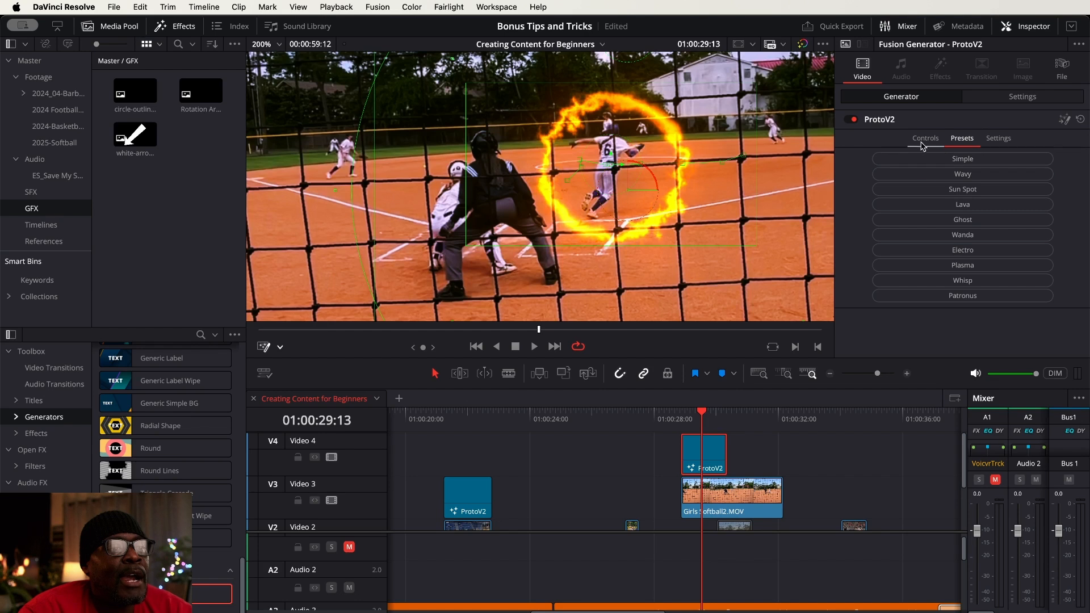
{"action": "left_click", "coordinate": [924, 137]}
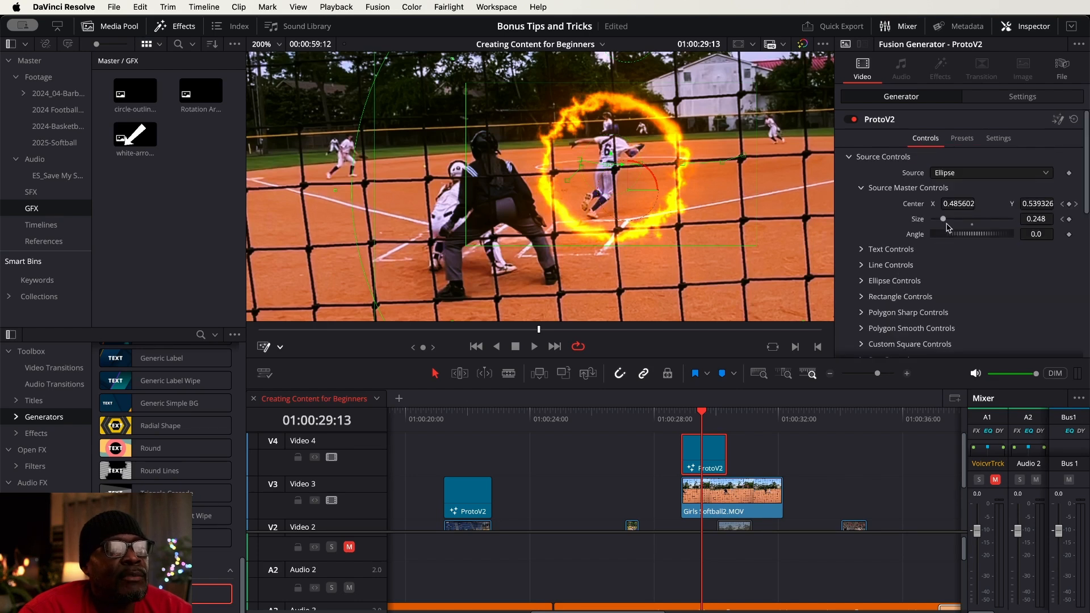
{"action": "scroll", "coordinate": [985, 275], "scroll_direction": "down", "scroll_amount": 2}
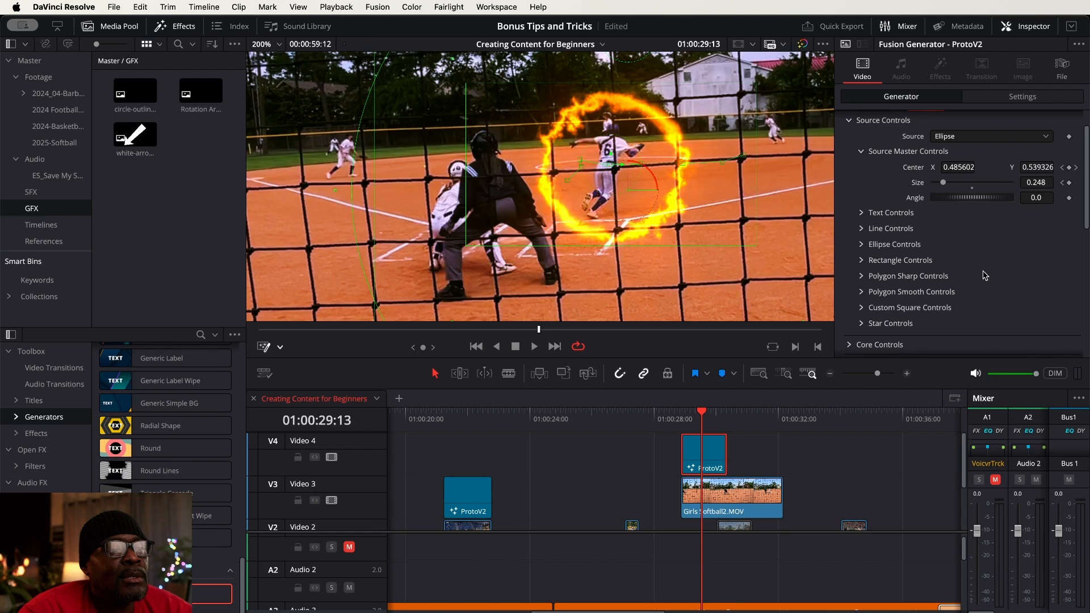
{"action": "scroll", "coordinate": [986, 275], "scroll_direction": "up", "scroll_amount": 2}
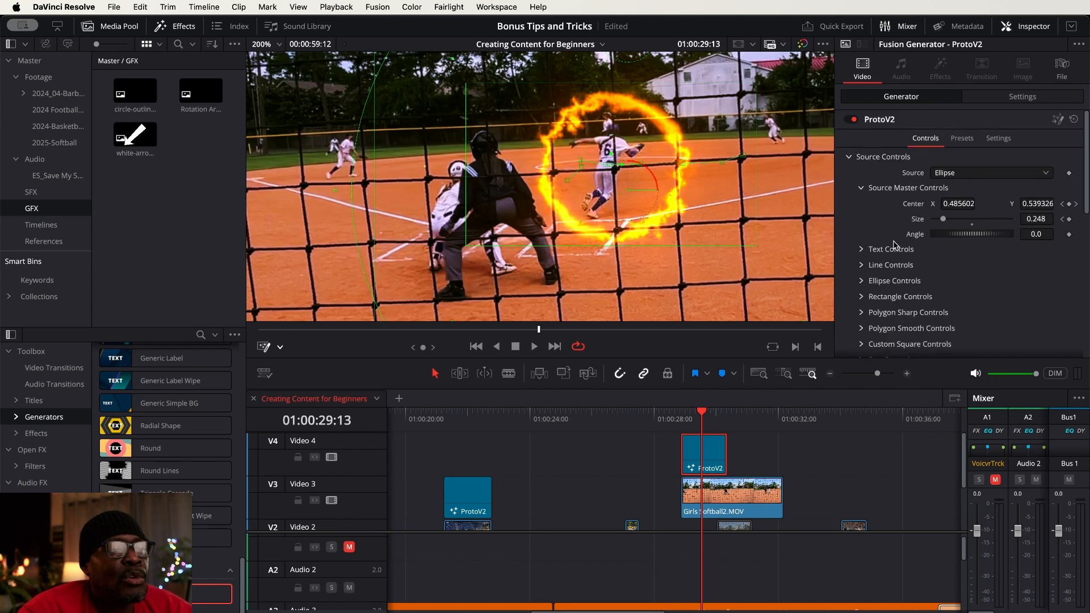
{"action": "left_click", "coordinate": [1003, 141]}
{"action": "left_click", "coordinate": [962, 138]}
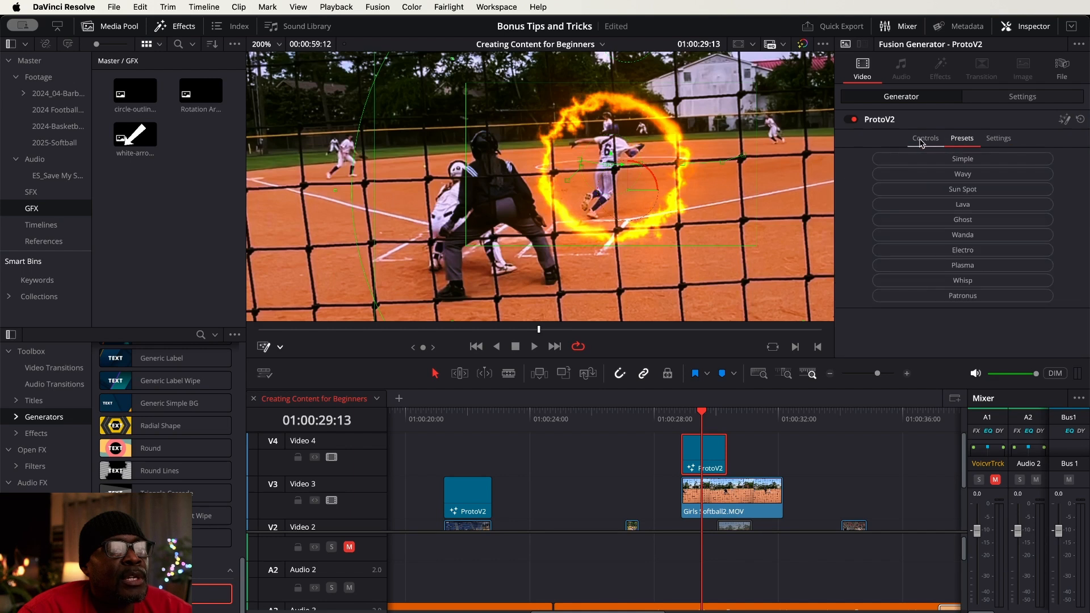
In the ring's Glow Controls, set the first Glow Size to 0.0 and Glow Blur Size to 4.7
{"action": "left_click", "coordinate": [921, 142]}
{"action": "scroll", "coordinate": [948, 260], "scroll_direction": "down", "scroll_amount": 6}
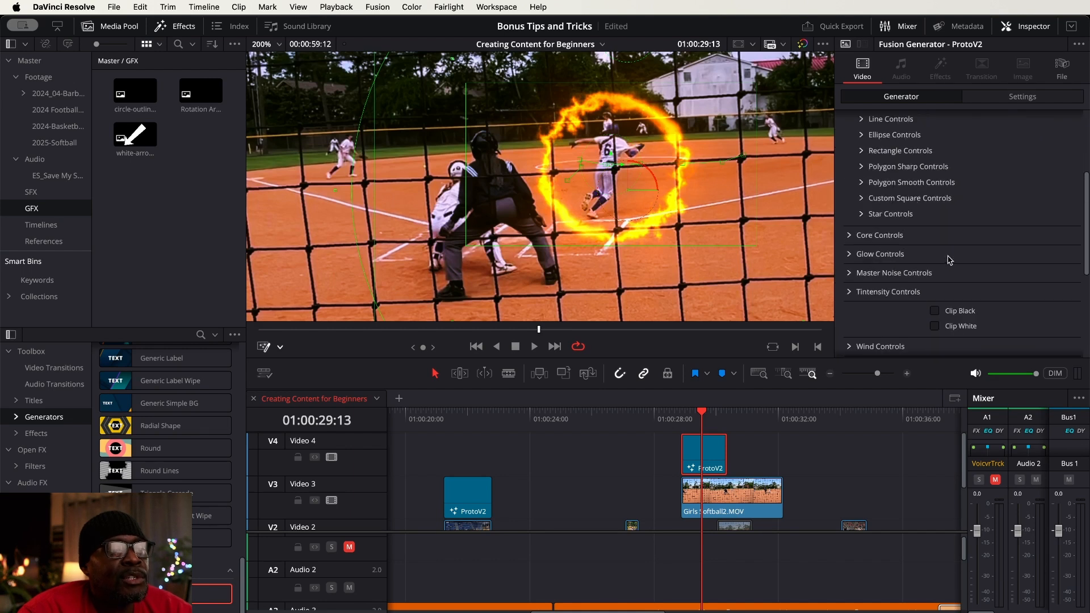
{"action": "left_click", "coordinate": [852, 257]}
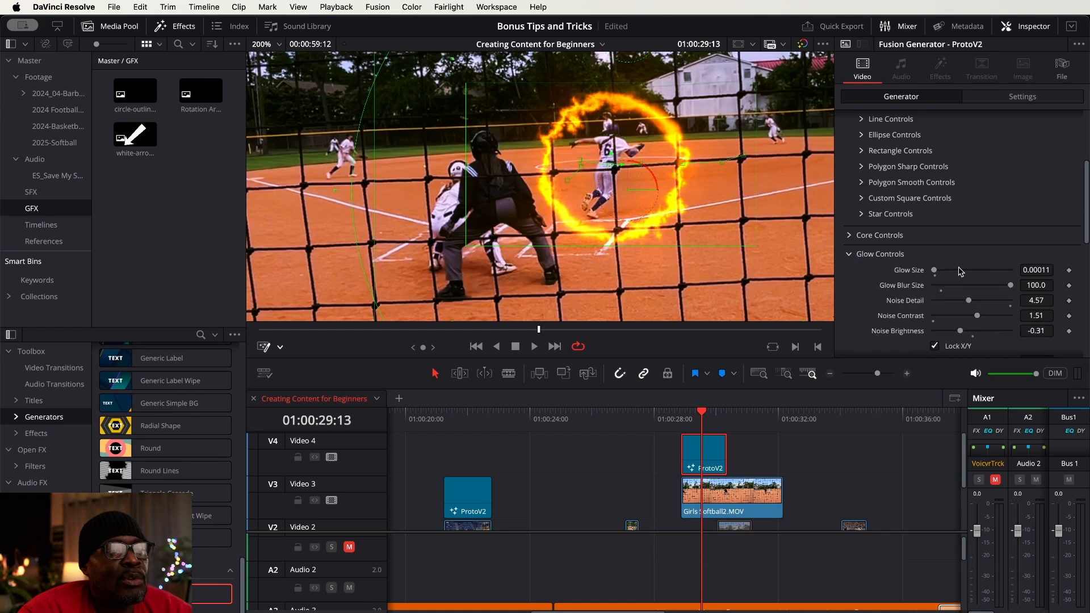
{"action": "left_click", "coordinate": [1038, 270]}
{"action": "type", "text": "0.000085"}
{"action": "left_click_drag", "start_coordinate": [1037, 270], "coordinate": [1039, 287]}
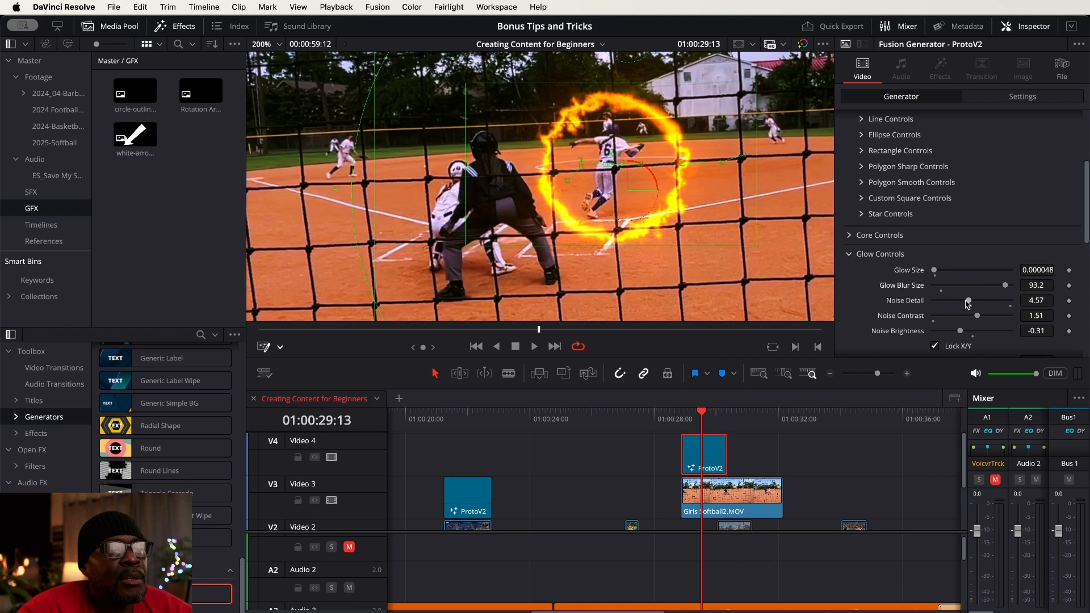
{"action": "left_click_drag", "start_coordinate": [1006, 285], "coordinate": [963, 288]}
{"action": "mouse_move", "coordinate": [934, 270]}
{"action": "left_mouse_down"}
{"action": "mouse_move", "coordinate": [946, 270]}
{"action": "mouse_move", "coordinate": [909, 271]}
{"action": "mouse_move", "coordinate": [935, 288]}
{"action": "left_mouse_up"}
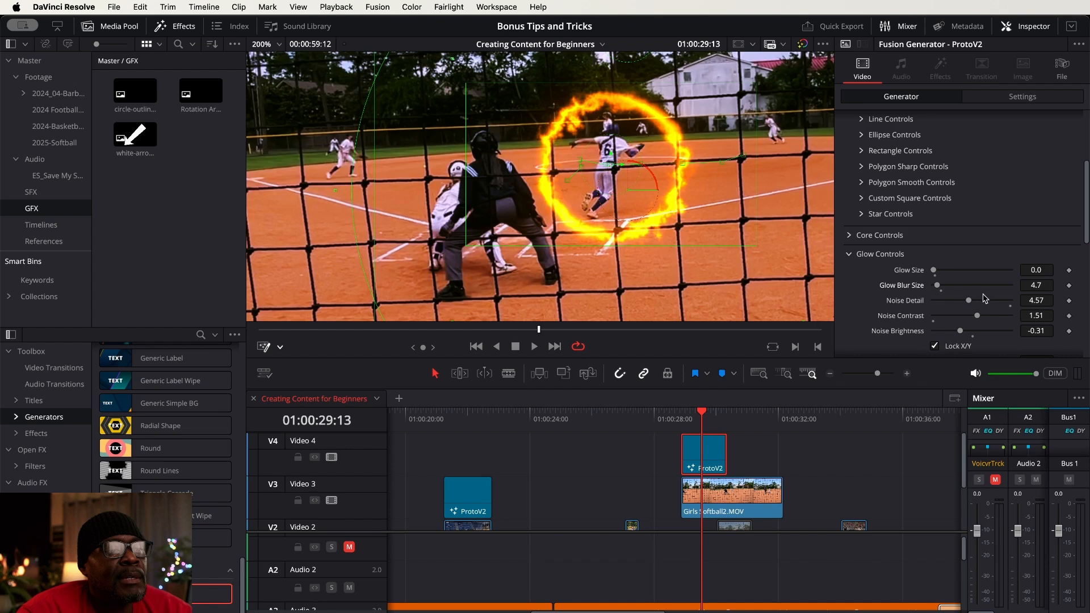
Set the glow's Scale to 0.0 and Glow Gain to 3.74
{"action": "scroll", "coordinate": [1044, 300], "scroll_direction": "down", "scroll_amount": 4}
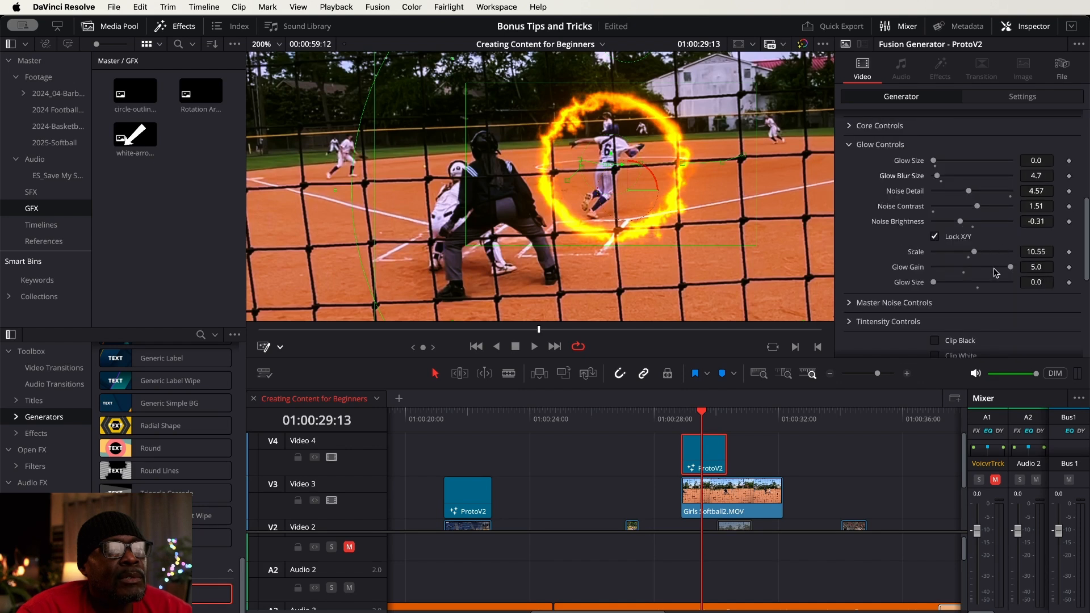
{"action": "left_click_drag", "start_coordinate": [974, 254], "coordinate": [921, 254]}
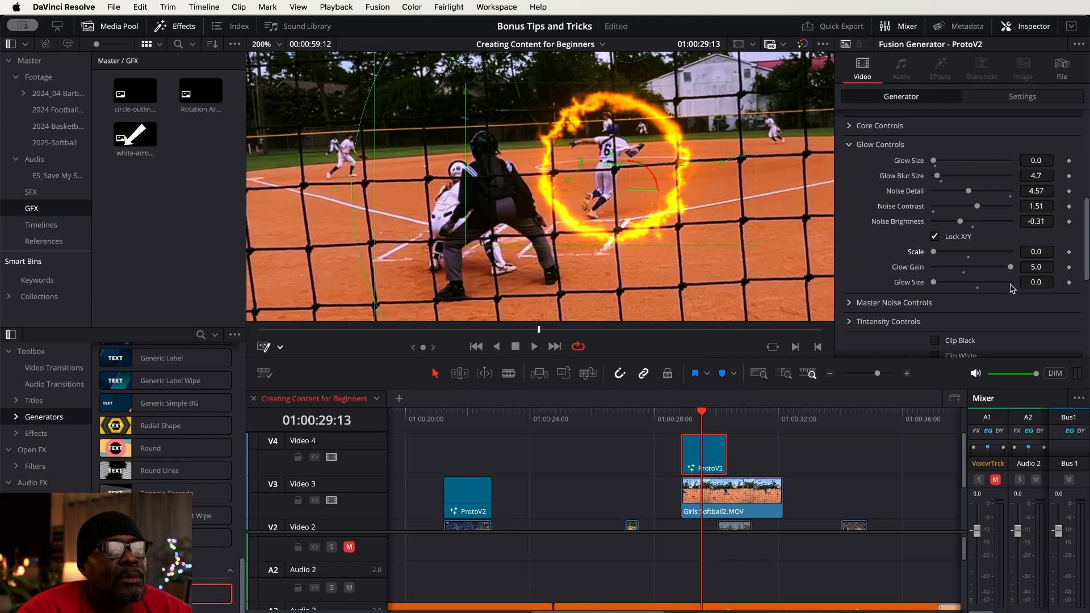
{"action": "left_click", "coordinate": [1038, 282]}
{"action": "left_click_drag", "start_coordinate": [1047, 281], "coordinate": [992, 270]}
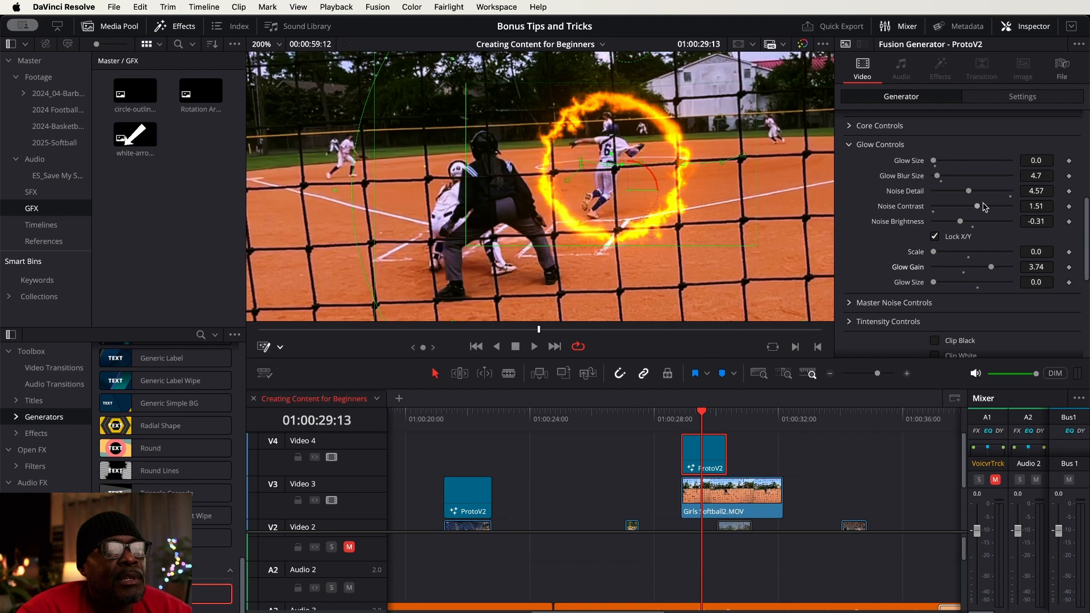
{"action": "mouse_move", "coordinate": [1036, 176]}
{"action": "left_mouse_down"}
{"action": "mouse_move", "coordinate": [1020, 176]}
{"action": "mouse_move", "coordinate": [1036, 176]}
{"action": "left_mouse_up"}
Expand the Tintensity Controls and examine the ring's Pre-Colorization and Colorize color settings
{"action": "scroll", "coordinate": [1026, 218], "scroll_direction": "down", "scroll_amount": 4}
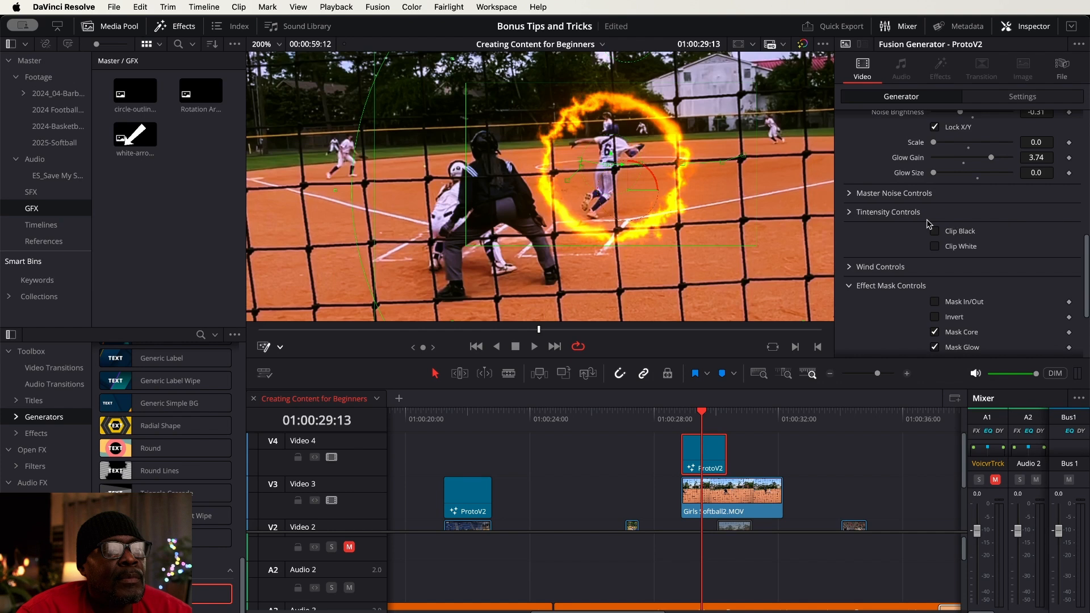
{"action": "left_click", "coordinate": [848, 212]}
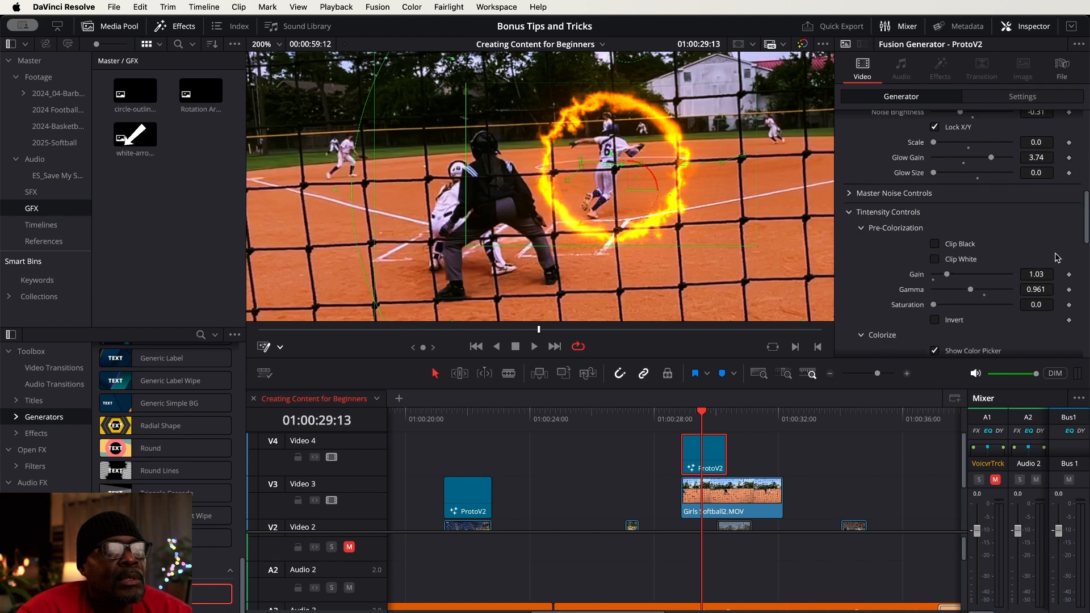
{"action": "scroll", "coordinate": [1060, 237], "scroll_direction": "down", "scroll_amount": 3}
{"action": "scroll", "coordinate": [1060, 237], "scroll_direction": "down", "scroll_amount": 3}
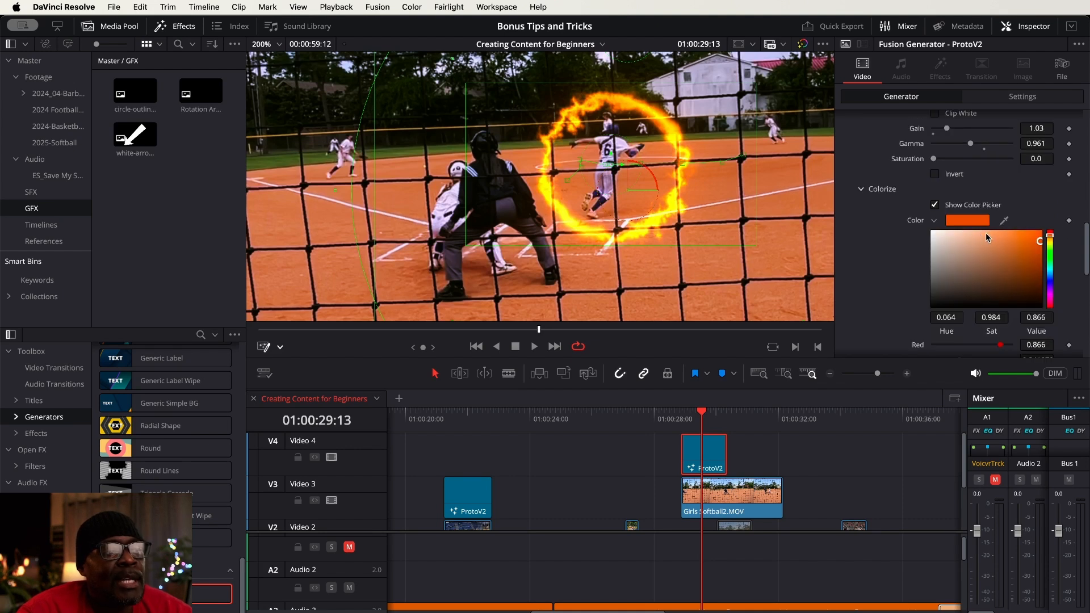
Deselect the generator and play the softball clip from just before its start to preview the Lava ring tracking the runner
{"action": "left_click", "coordinate": [889, 460]}
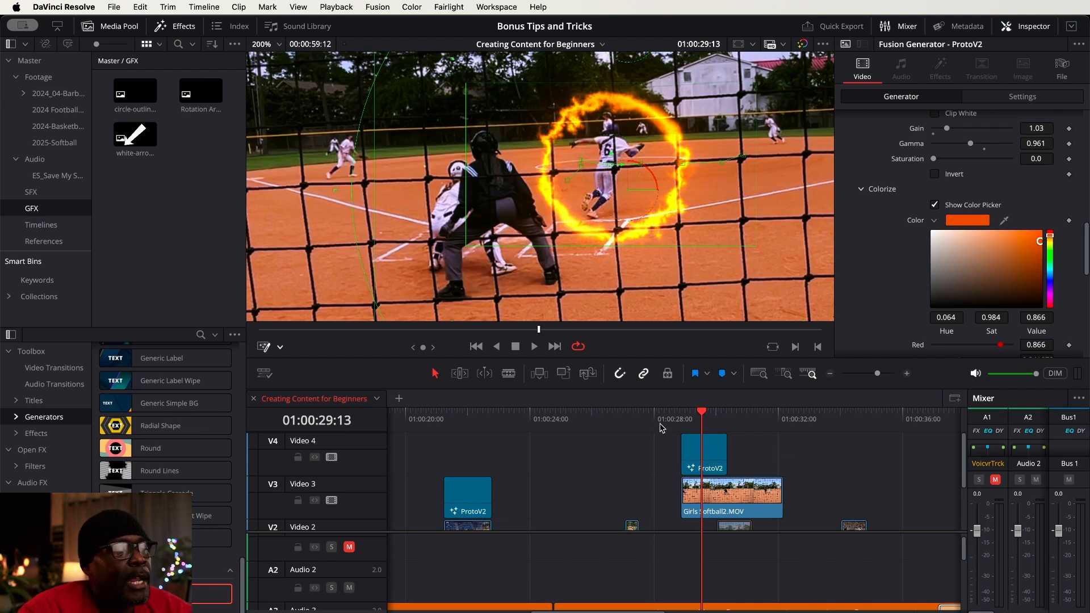
{"action": "mouse_move", "coordinate": [662, 421]}
{"action": "left_mouse_down"}
{"action": "mouse_move", "coordinate": [744, 418]}
{"action": "mouse_move", "coordinate": [653, 420]}
{"action": "mouse_move", "coordinate": [666, 419]}
{"action": "left_mouse_up"}
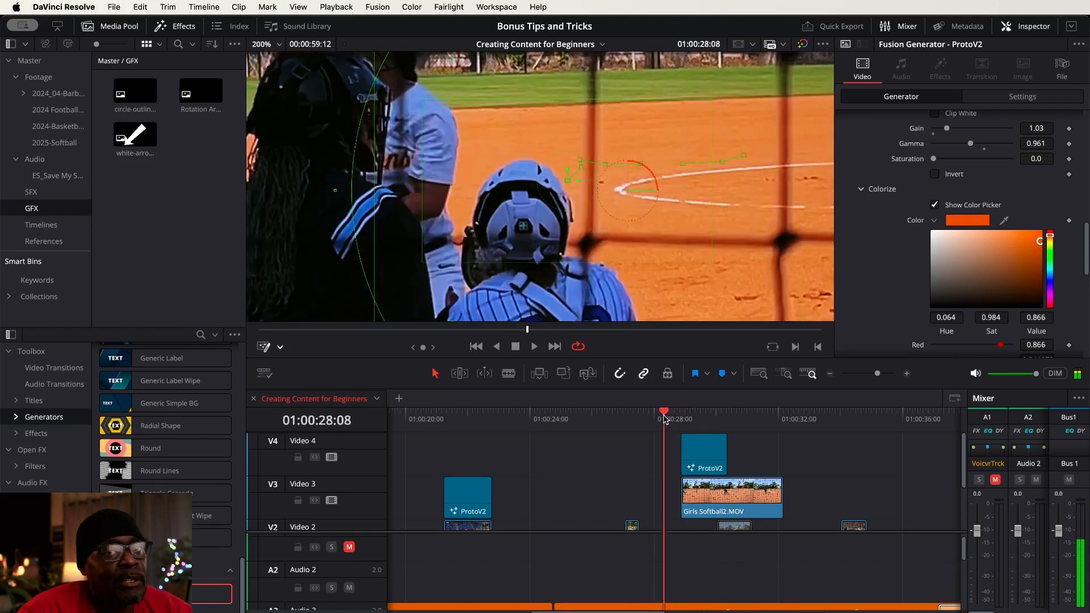
{"action": "mouse_move", "coordinate": [665, 419]}
{"action": "left_mouse_down"}
{"action": "mouse_move", "coordinate": [718, 419]}
{"action": "mouse_move", "coordinate": [668, 420]}
{"action": "left_mouse_up"}
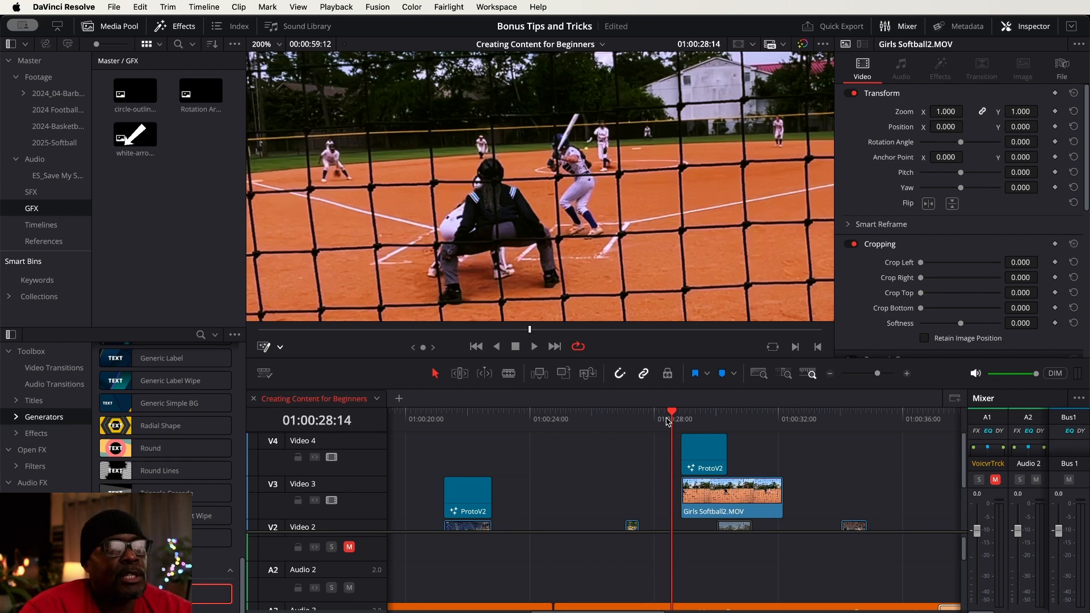
{"action": "left_click", "coordinate": [662, 413]}
{"action": "mouse_move", "coordinate": [665, 413]}
{"action": "left_mouse_down"}
{"action": "mouse_move", "coordinate": [730, 415]}
{"action": "mouse_move", "coordinate": [654, 421]}
{"action": "left_mouse_up"}
{"action": "key", "text": "space"}
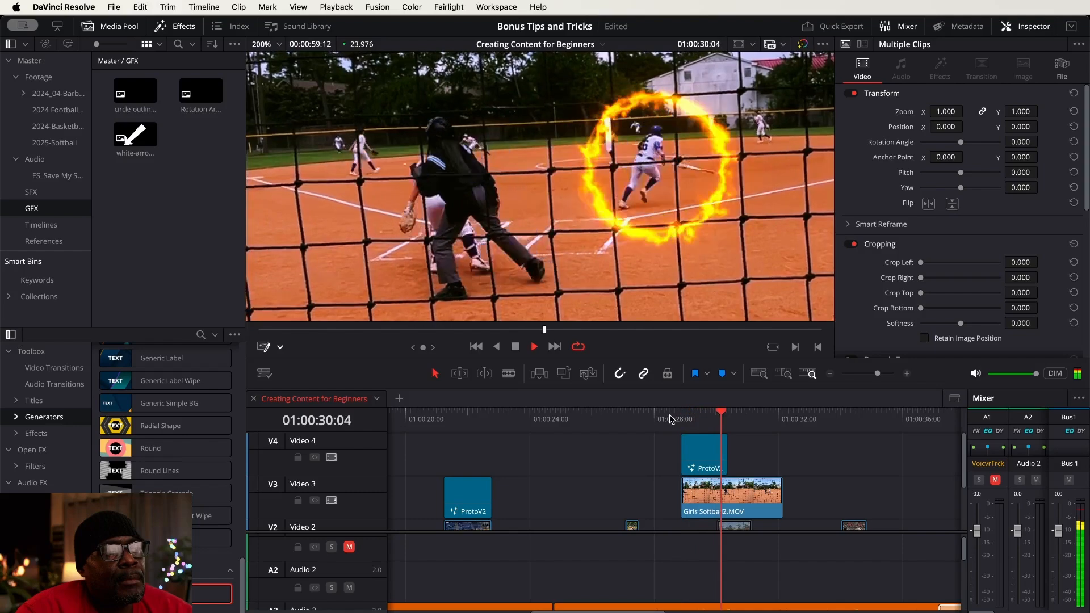
{"action": "key", "text": "space"}
{"action": "left_click", "coordinate": [709, 413]}
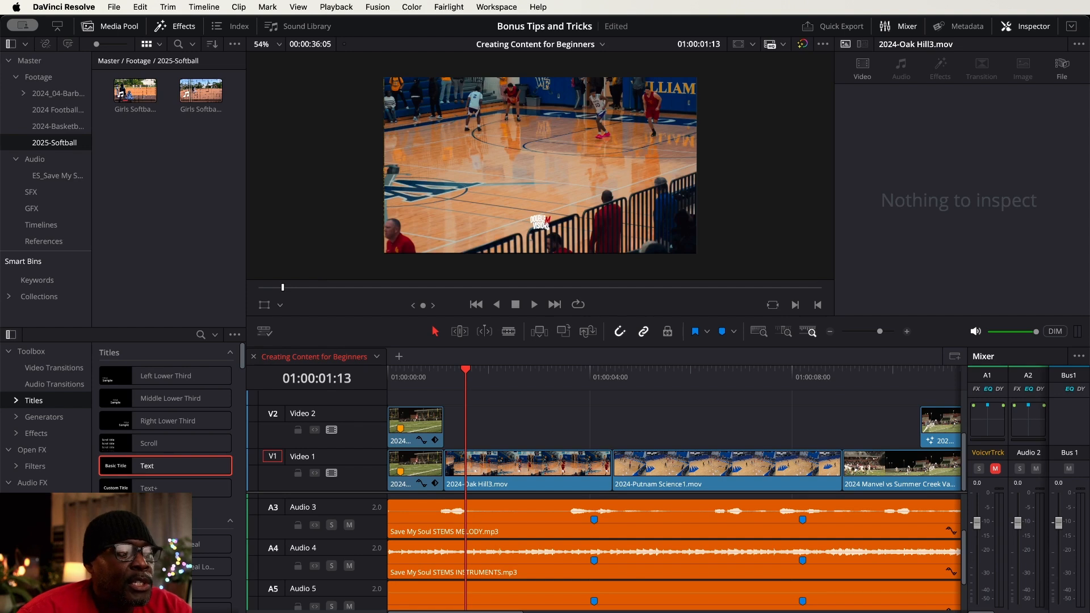
Duplicate the 2024-Oak Hill3.mov clip from Video 1 onto Video 2, directly above the original
{"action": "left_click", "coordinate": [518, 464]}
{"action": "mouse_move", "coordinate": [467, 372]}
{"action": "left_mouse_down"}
{"action": "mouse_move", "coordinate": [515, 376]}
{"action": "mouse_move", "coordinate": [467, 384]}
{"action": "mouse_move", "coordinate": [480, 386]}
{"action": "left_mouse_up"}
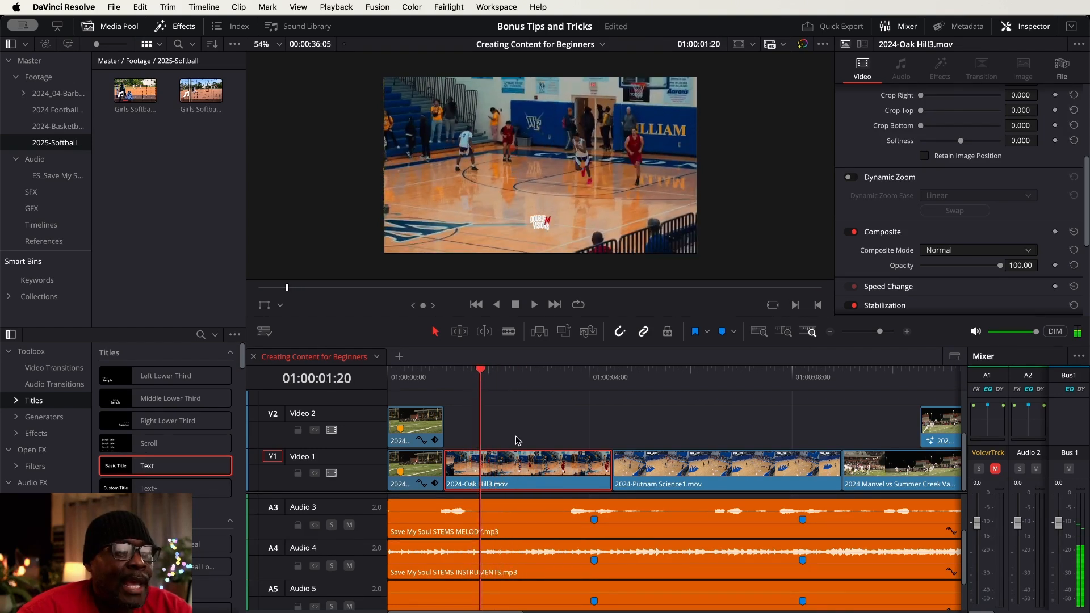
{"action": "left_click_drag", "start_coordinate": [481, 373], "coordinate": [508, 378]}
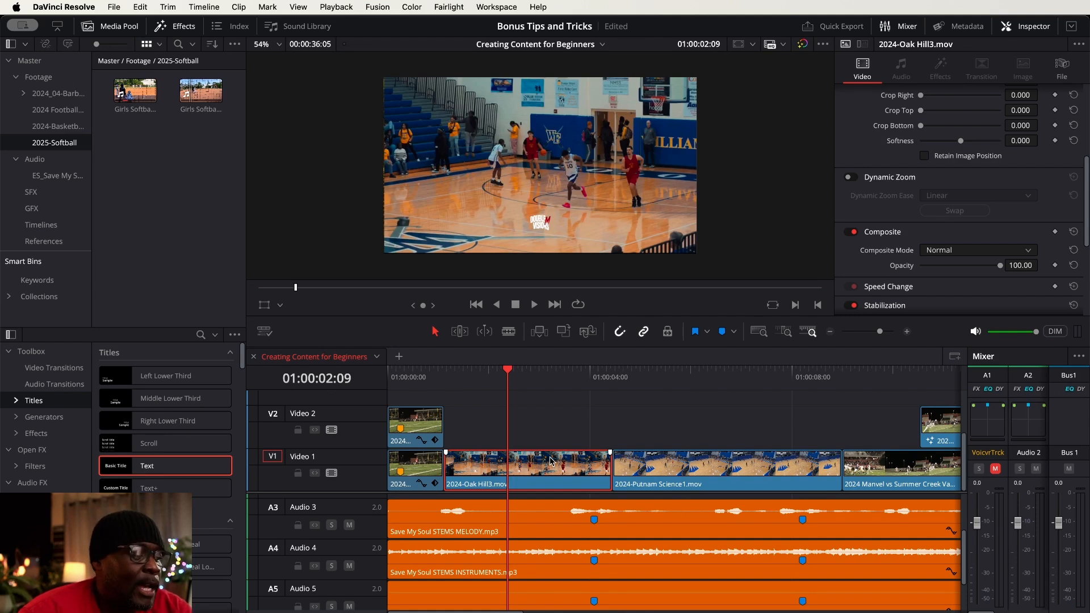
{"action": "left_click_drag", "start_coordinate": [545, 453], "coordinate": [546, 442]}
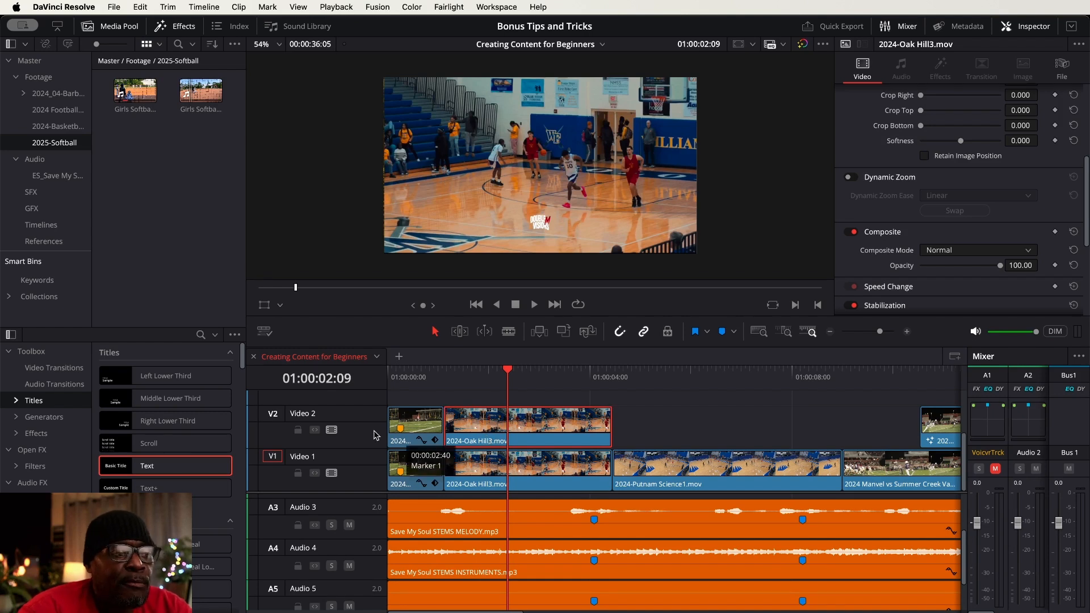
Trim the start of the 2024-Oak Hill3.mov copy on Video 2 to 01:00:01:20
{"action": "left_click_drag", "start_coordinate": [507, 372], "coordinate": [445, 373]}
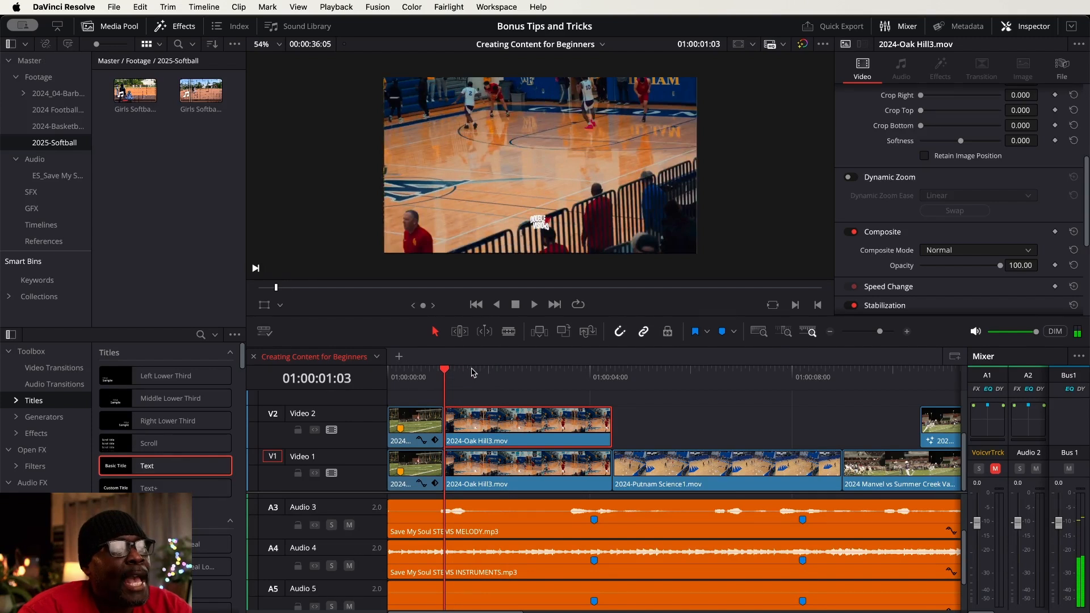
{"action": "scroll", "coordinate": [591, 188], "scroll_direction": "down", "scroll_amount": 1}
{"action": "left_click_drag", "start_coordinate": [588, 178], "coordinate": [592, 186]}
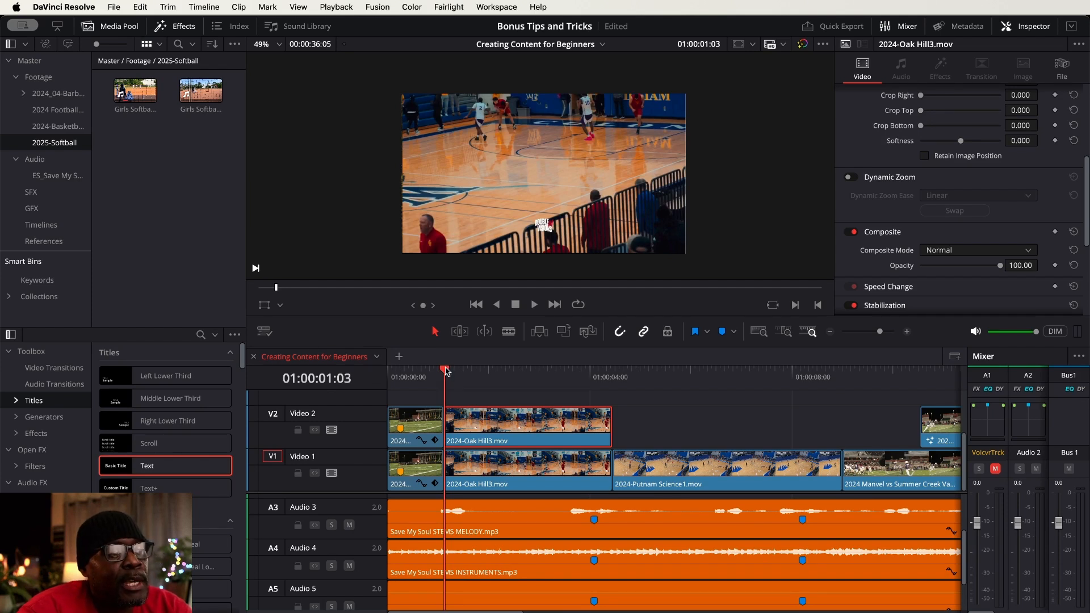
{"action": "left_click_drag", "start_coordinate": [446, 371], "coordinate": [480, 371]}
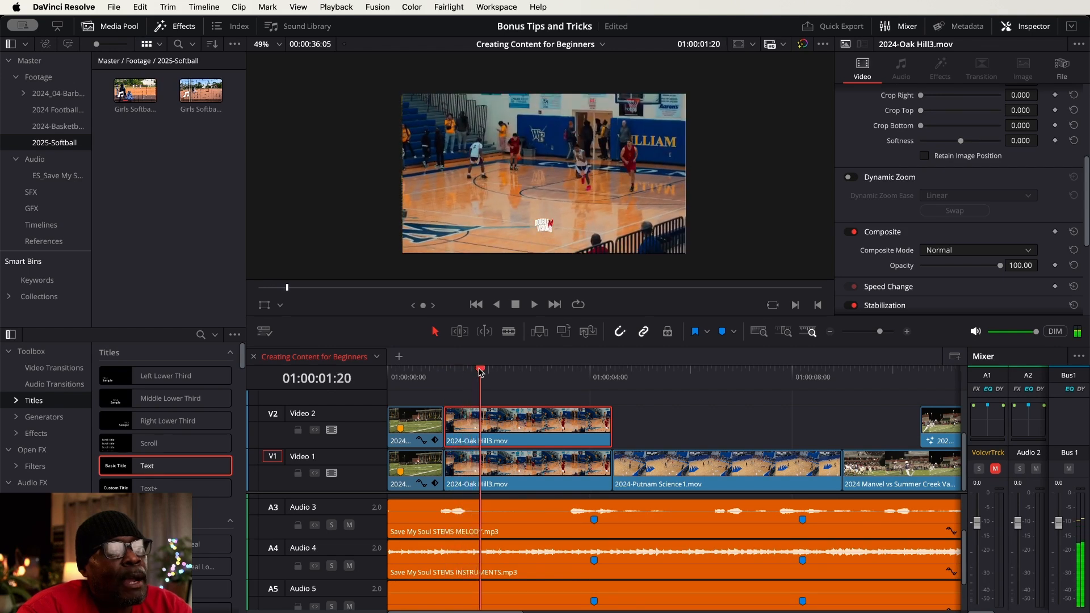
{"action": "left_click", "coordinate": [452, 421]}
{"action": "left_click_drag", "start_coordinate": [451, 421], "coordinate": [487, 421]}
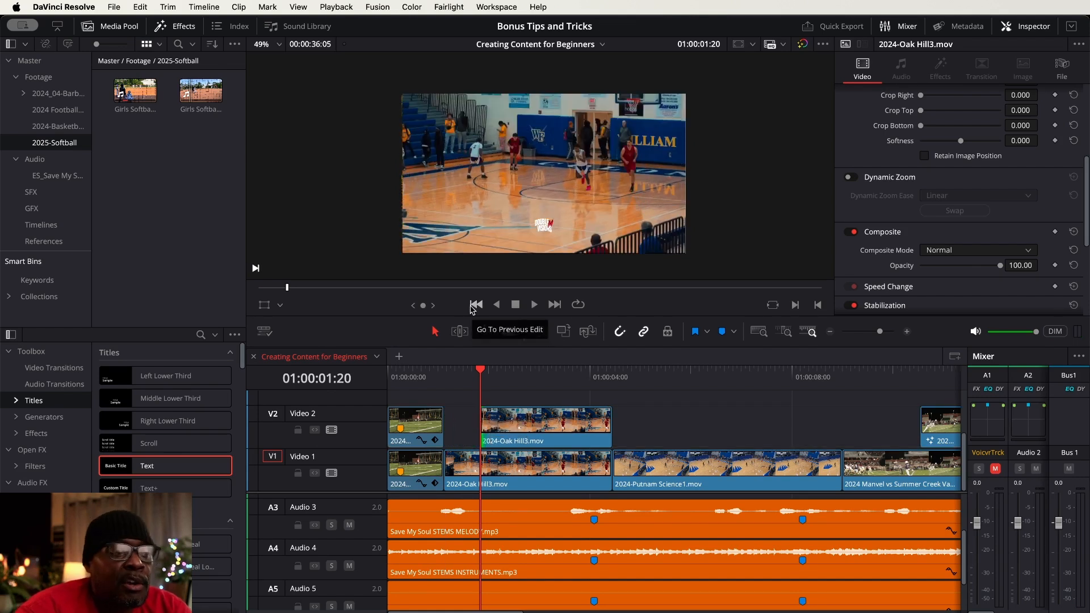
Trim the end of the Video 2 copy to 01:00:03:05 and select the shortened clip
{"action": "left_click_drag", "start_coordinate": [482, 372], "coordinate": [549, 377]}
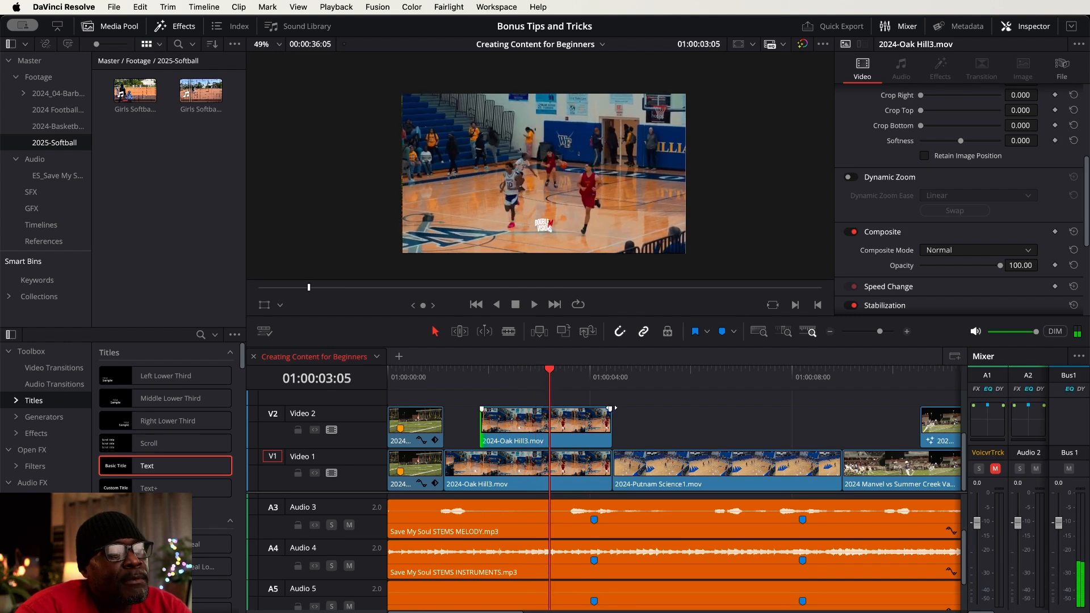
{"action": "left_click_drag", "start_coordinate": [611, 424], "coordinate": [546, 426]}
{"action": "left_click", "coordinate": [504, 424]}
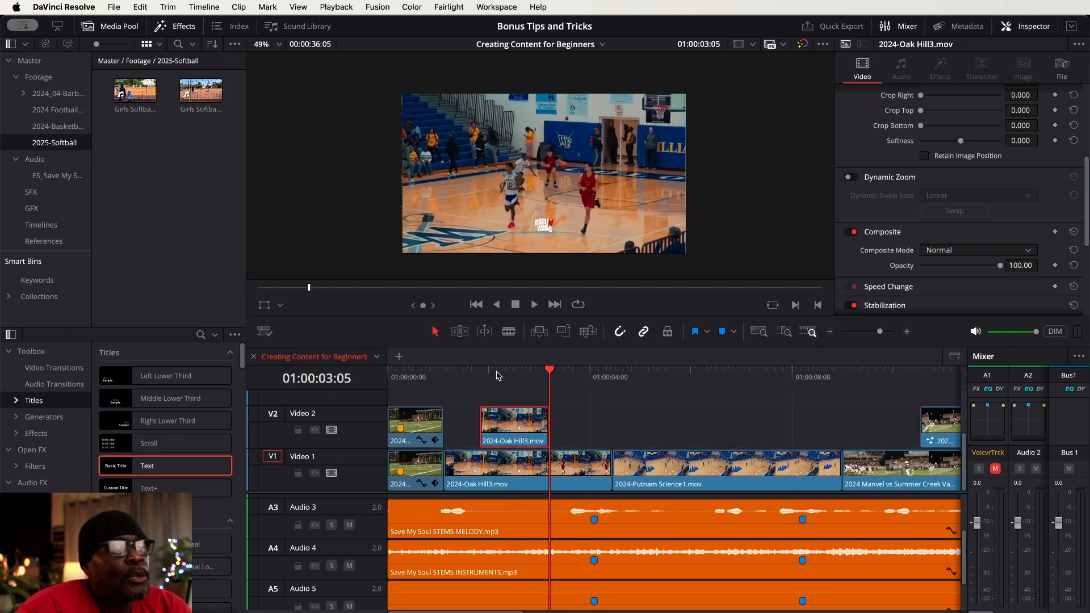
Move the playhead to 01:00:02:05 and open the 2024-Oak Hill3.mov copy on Video 2 in the Fusion page
{"action": "left_click", "coordinate": [492, 464]}
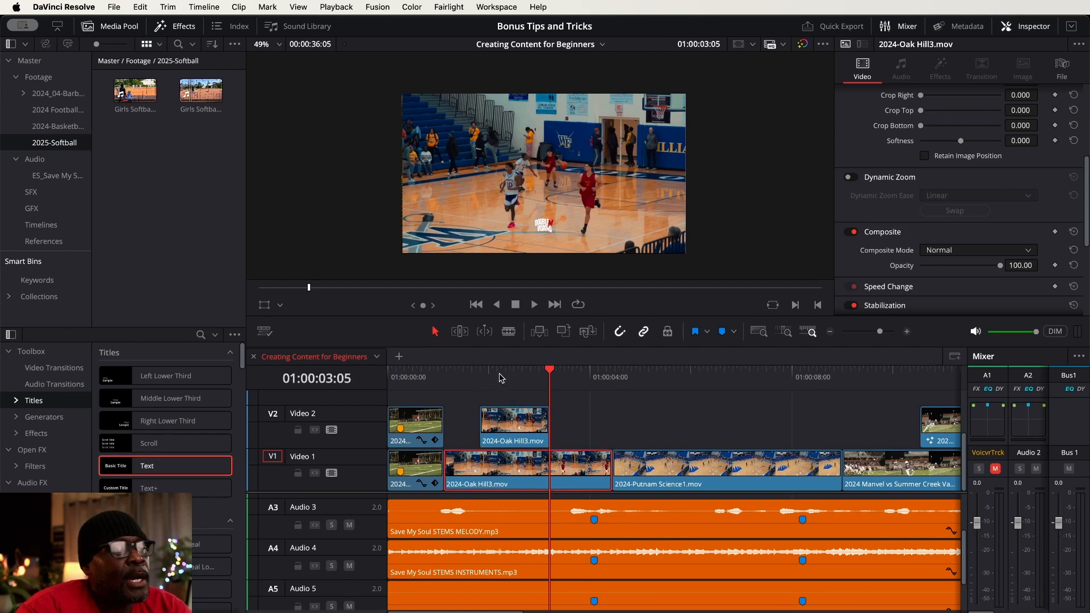
{"action": "left_click", "coordinate": [500, 376]}
{"action": "left_click", "coordinate": [514, 427]}
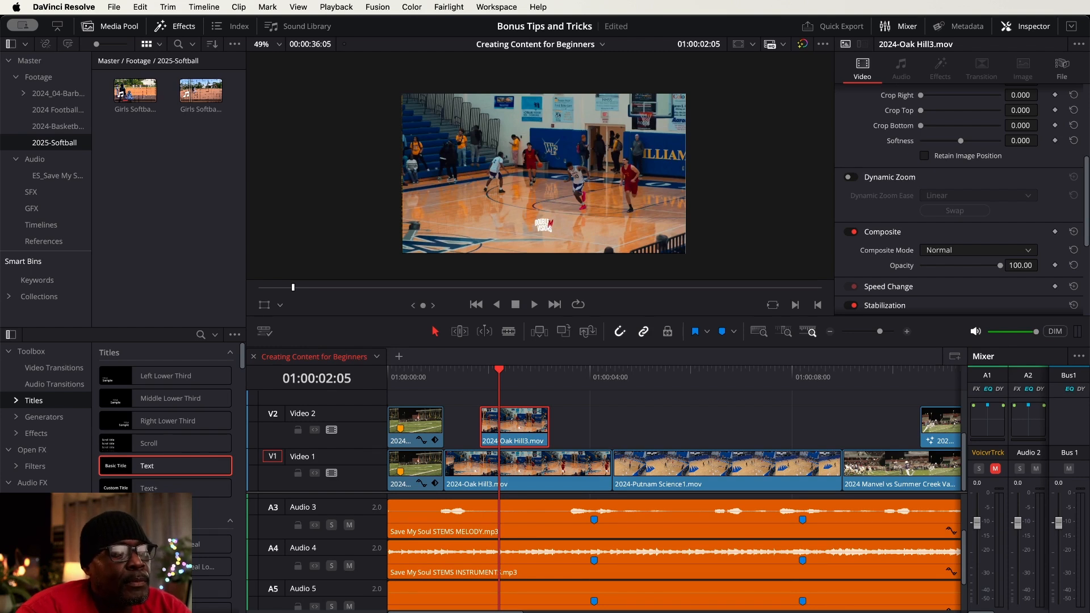
{"action": "key", "text": "shift+5"}
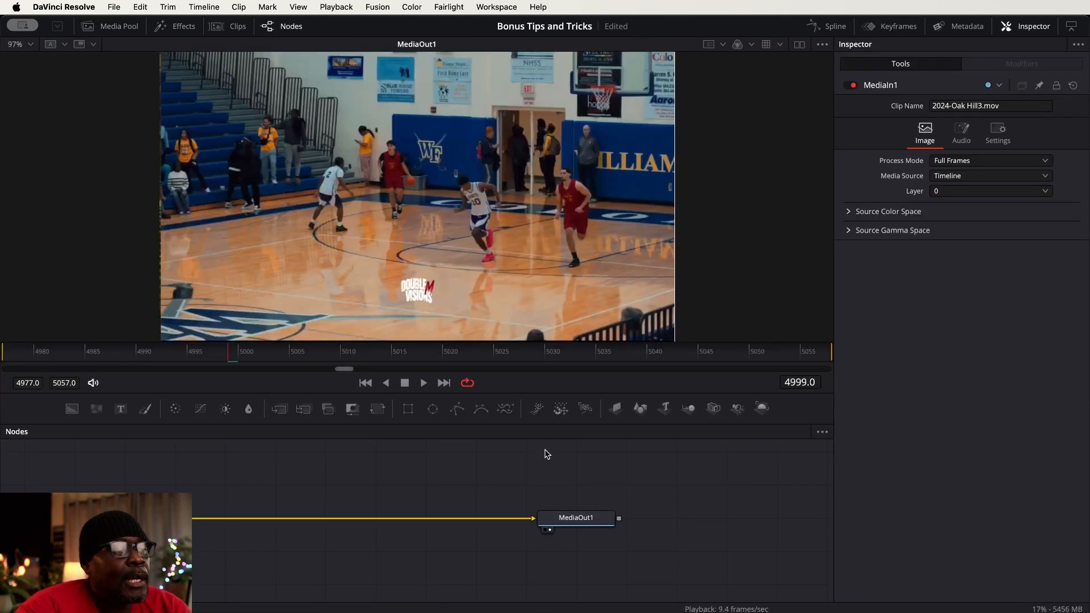
{"action": "left_click_drag", "start_coordinate": [465, 469], "coordinate": [496, 492]}
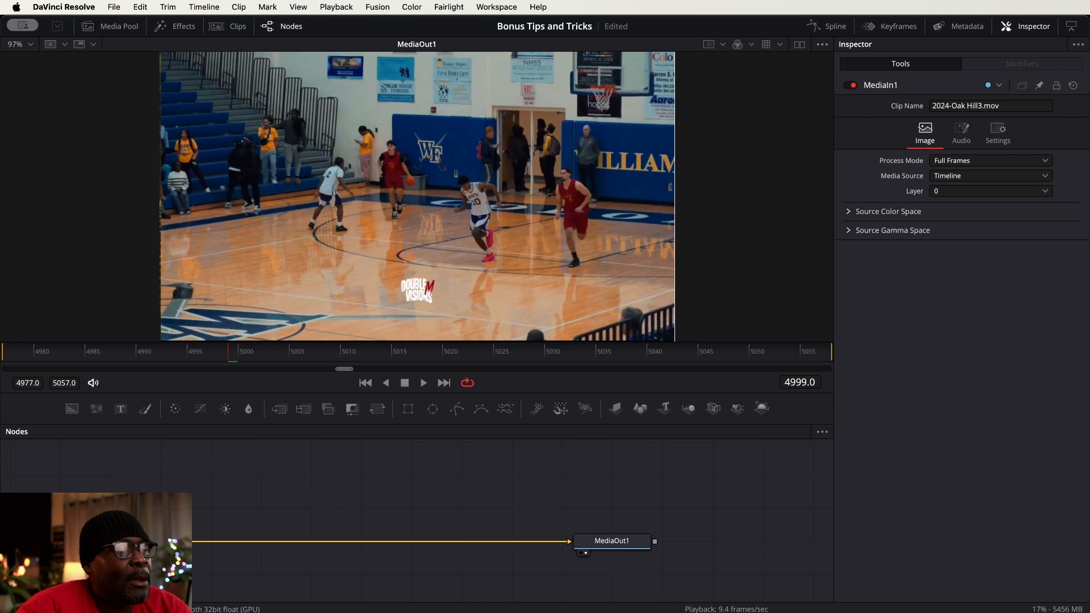
{"action": "left_click", "coordinate": [628, 544]}
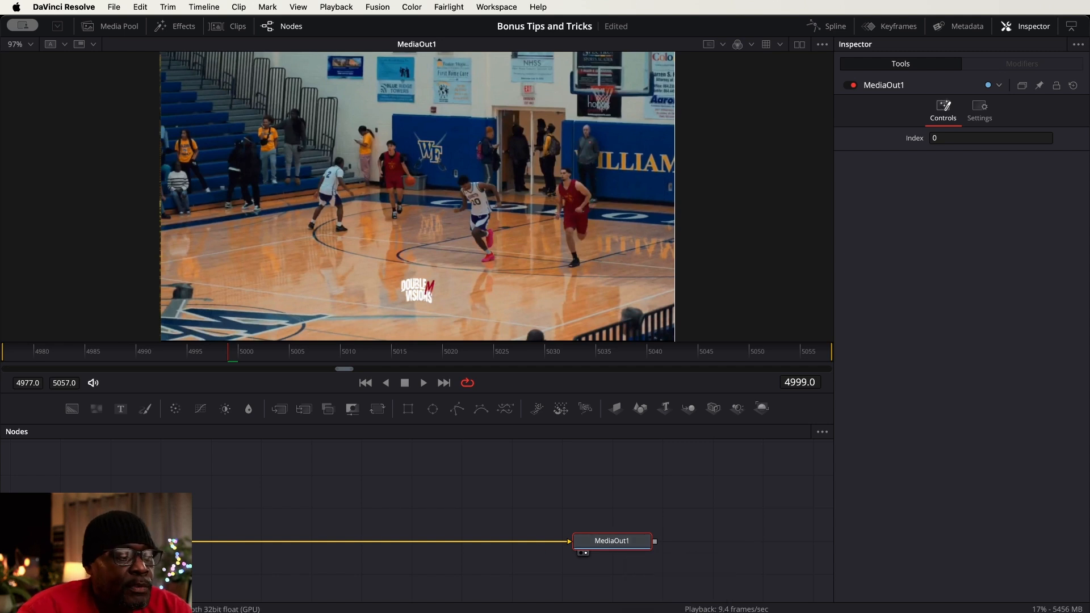
{"action": "left_click", "coordinate": [114, 542]}
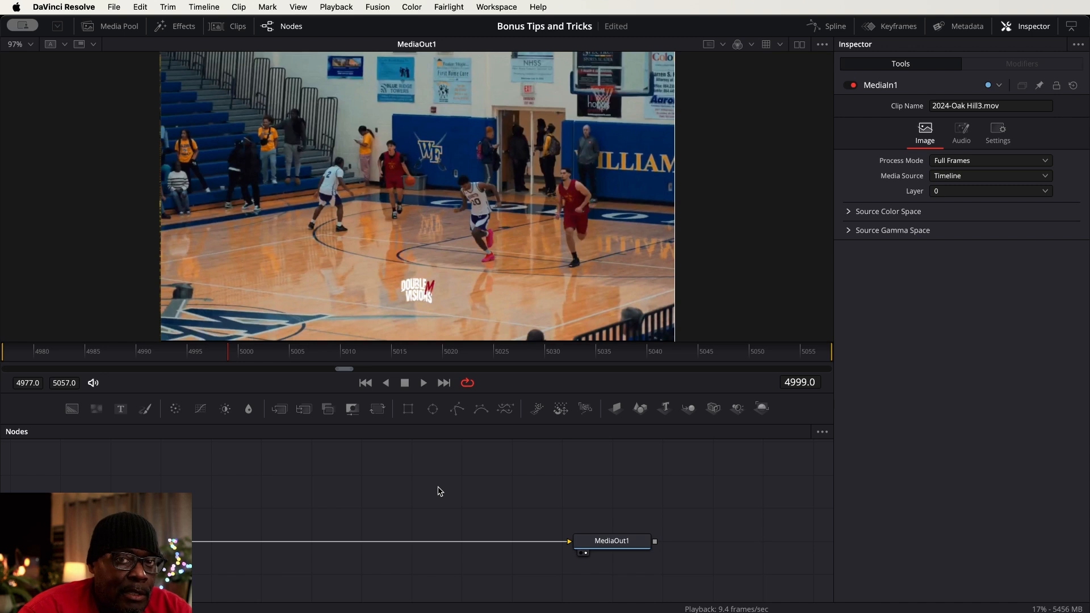
{"action": "left_click_drag", "start_coordinate": [438, 487], "coordinate": [457, 487]}
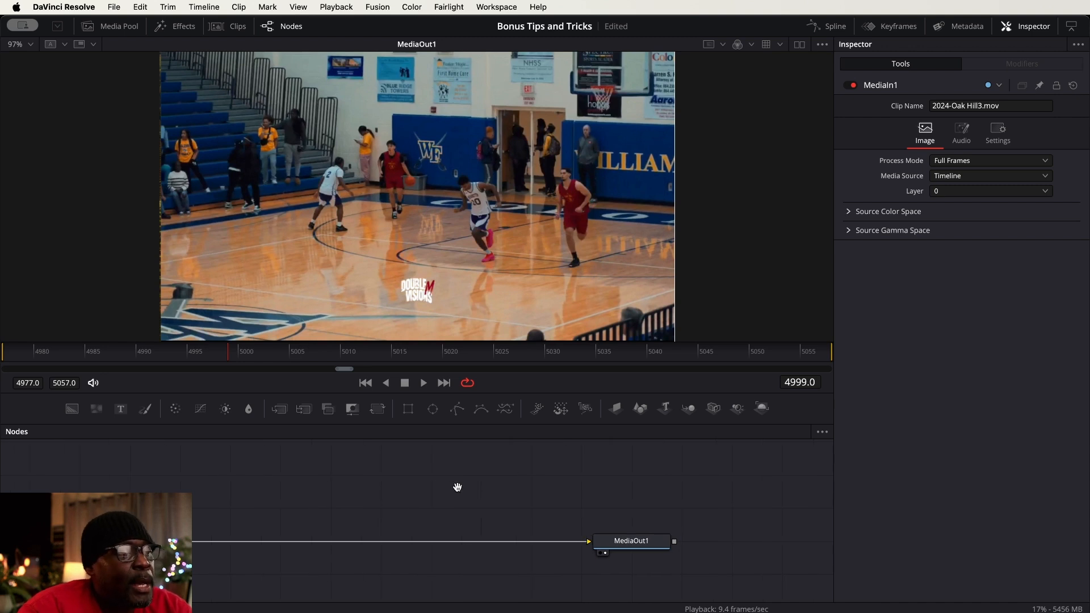
{"action": "left_click", "coordinate": [646, 546]}
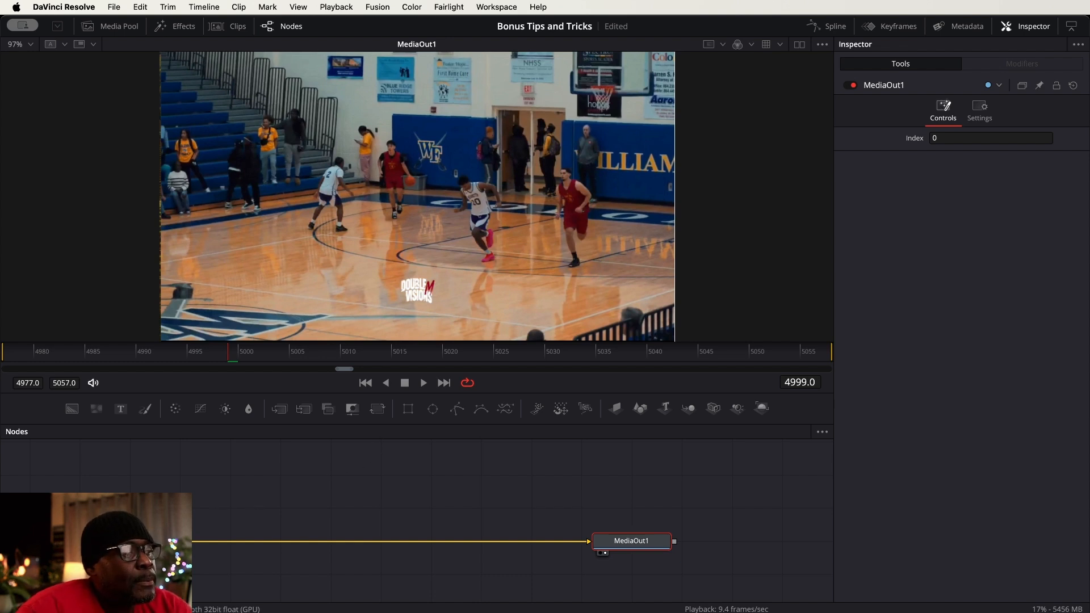
Add a Tracker node directly after MediaIn1, between it and MediaOut1
{"action": "left_click", "coordinate": [129, 542]}
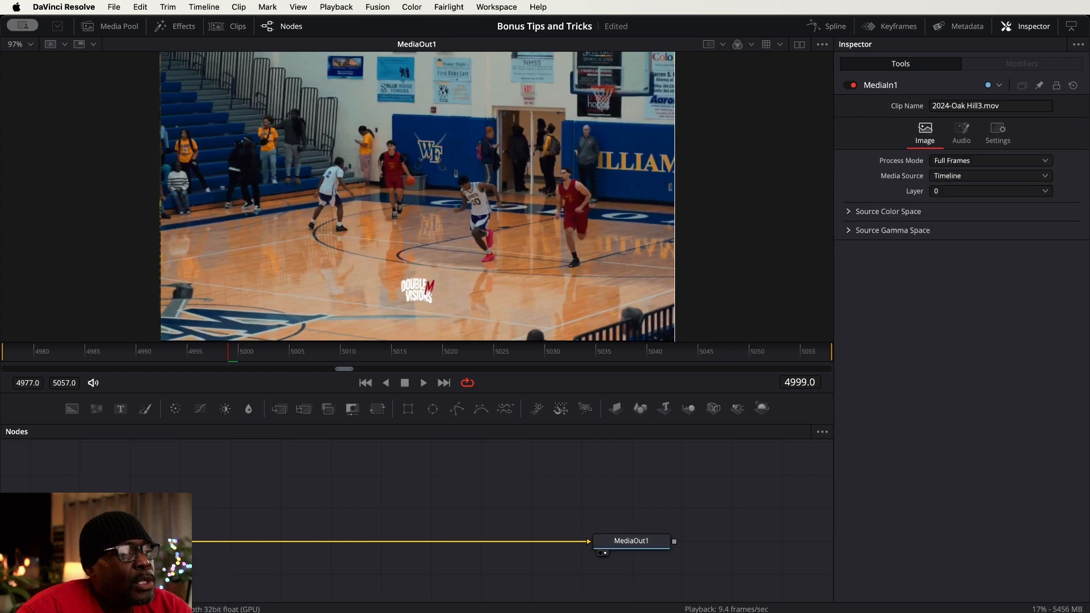
{"action": "left_click_drag", "start_coordinate": [325, 482], "coordinate": [310, 502]}
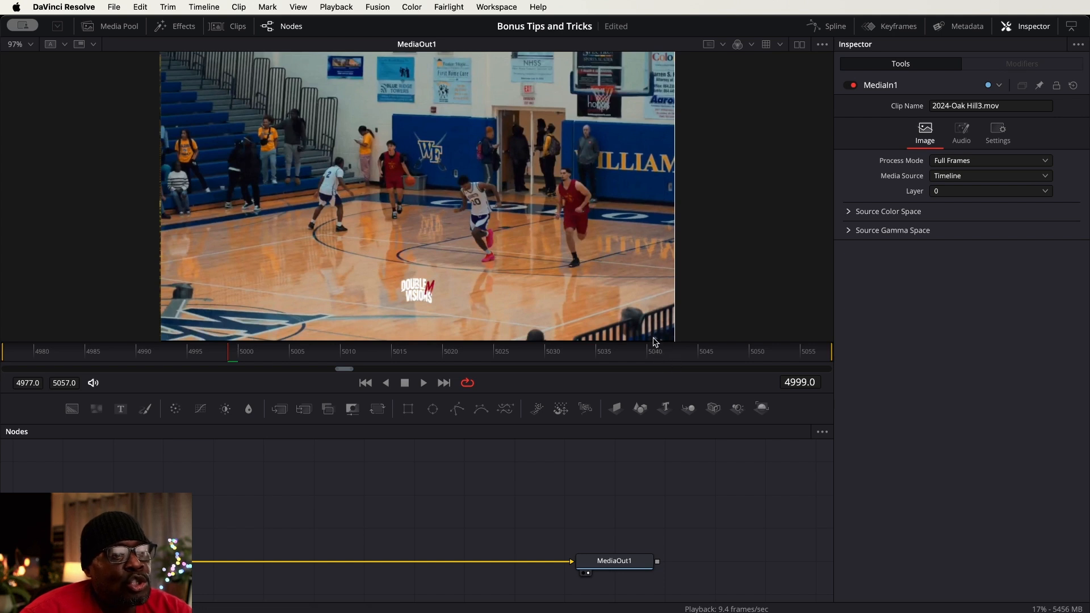
{"action": "key", "text": "shift+space"}
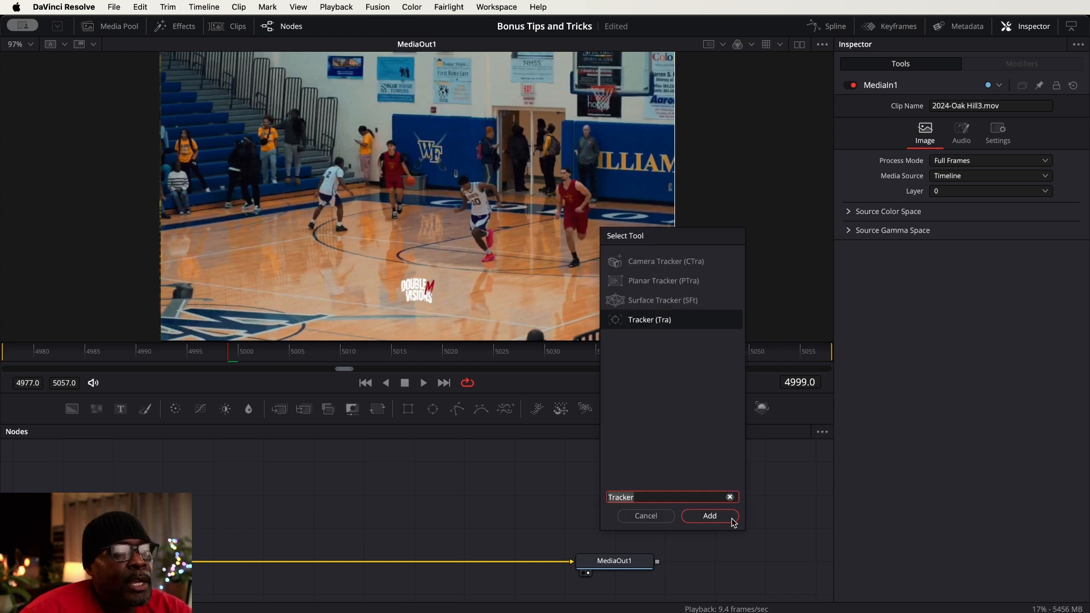
{"action": "left_click", "coordinate": [710, 515]}
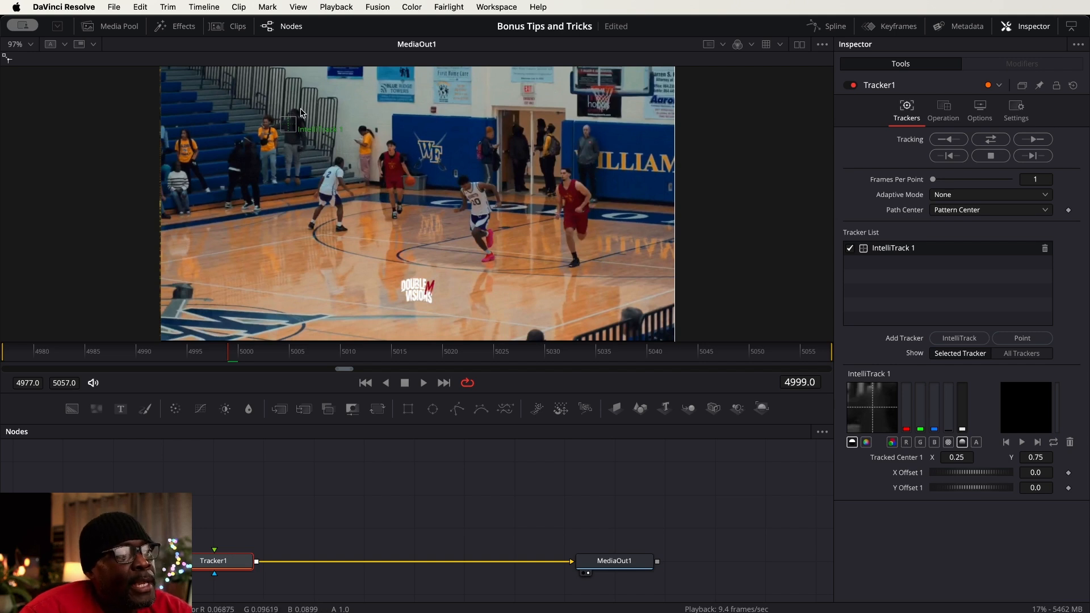
Place the IntelliTrack 1 tracker on the head of the white-jersey player number 2 and track the clip in both directions
{"action": "scroll", "coordinate": [304, 113], "scroll_direction": "down", "scroll_amount": 2}
{"action": "scroll", "coordinate": [303, 120], "scroll_direction": "up", "scroll_amount": 3}
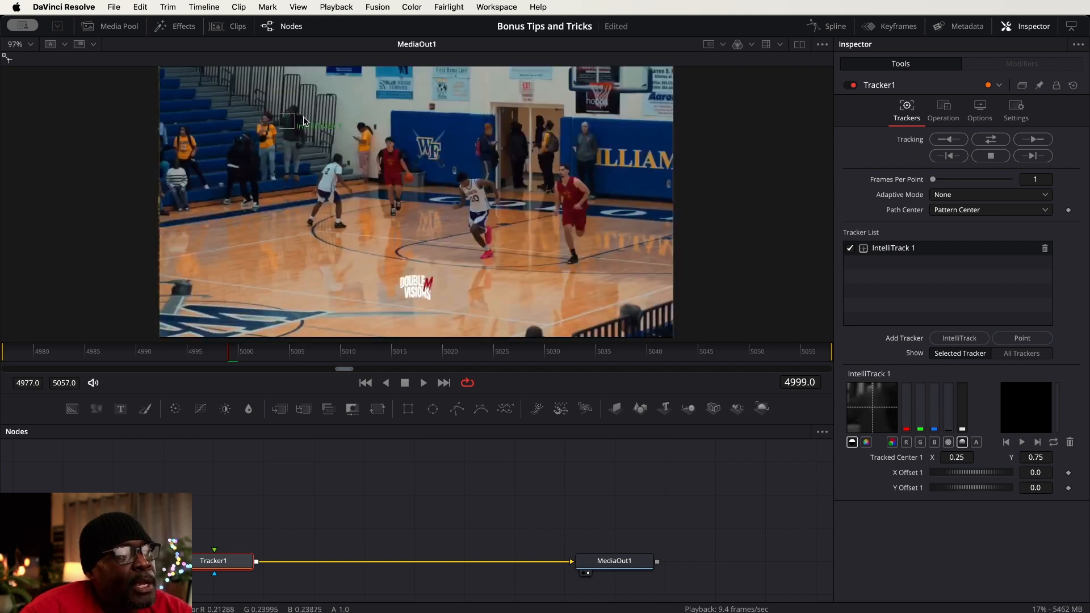
{"action": "scroll", "coordinate": [301, 121], "scroll_direction": "up", "scroll_amount": 1}
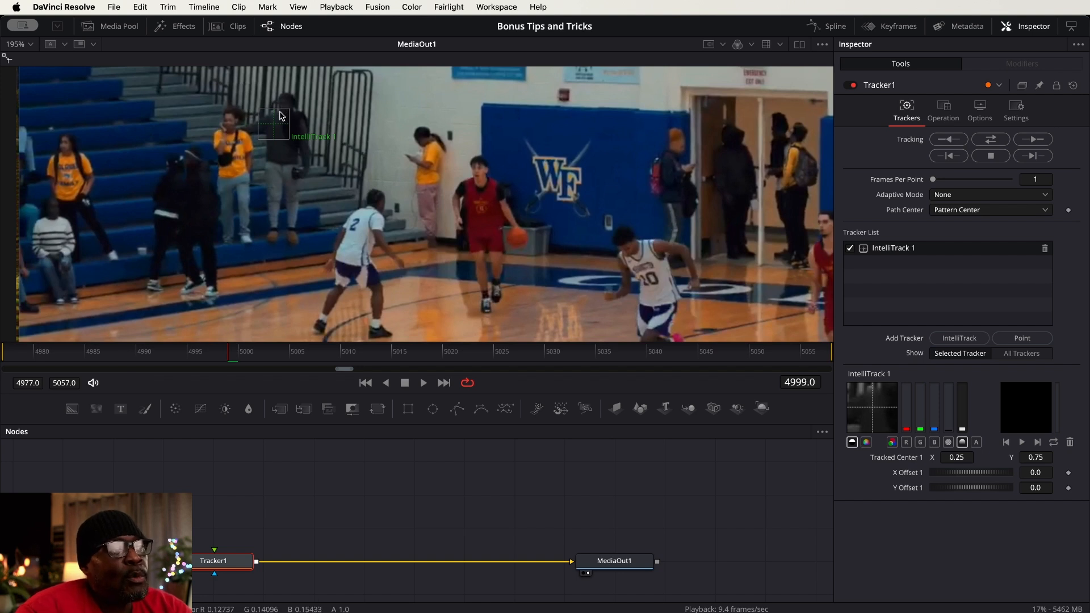
{"action": "left_click_drag", "start_coordinate": [275, 129], "coordinate": [396, 194]}
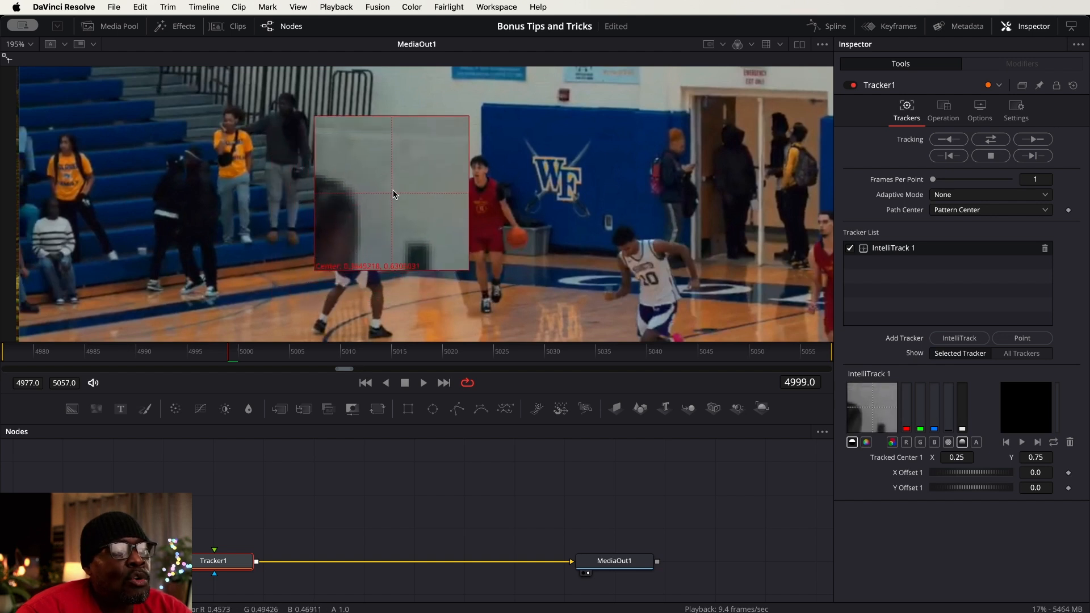
{"action": "mouse_move", "coordinate": [394, 194]}
{"action": "left_mouse_down"}
{"action": "mouse_move", "coordinate": [374, 210]}
{"action": "mouse_move", "coordinate": [375, 200]}
{"action": "left_mouse_up"}
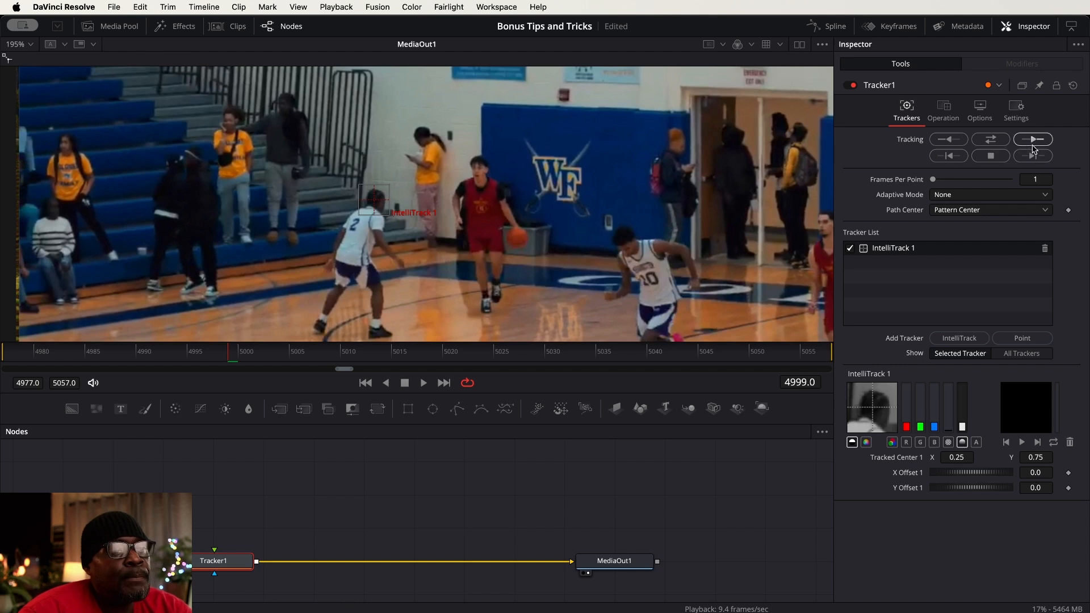
{"action": "left_click", "coordinate": [995, 143]}
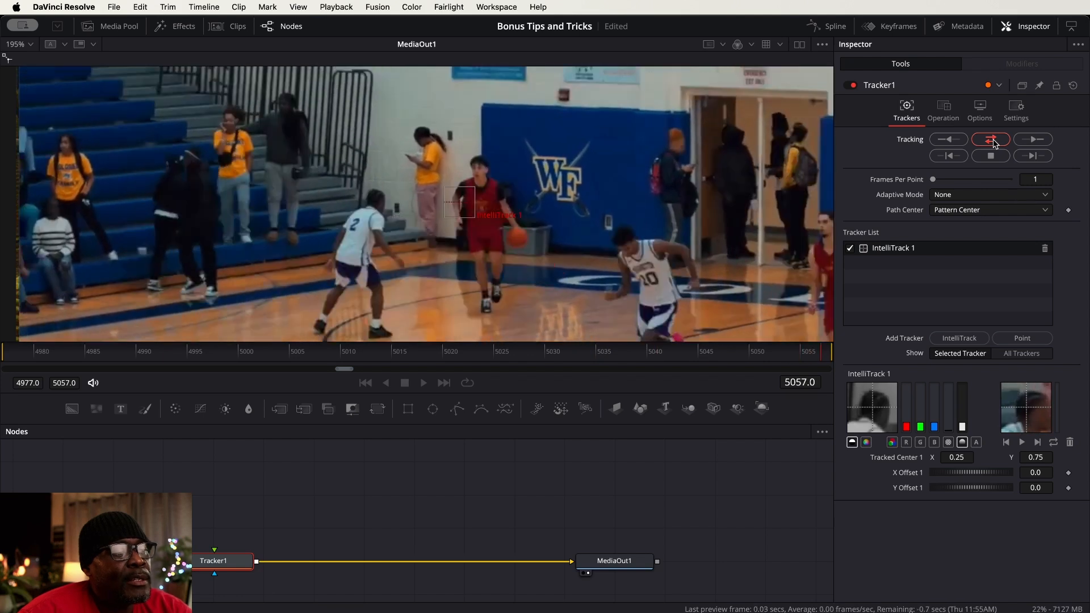
{"action": "left_click", "coordinate": [992, 140]}
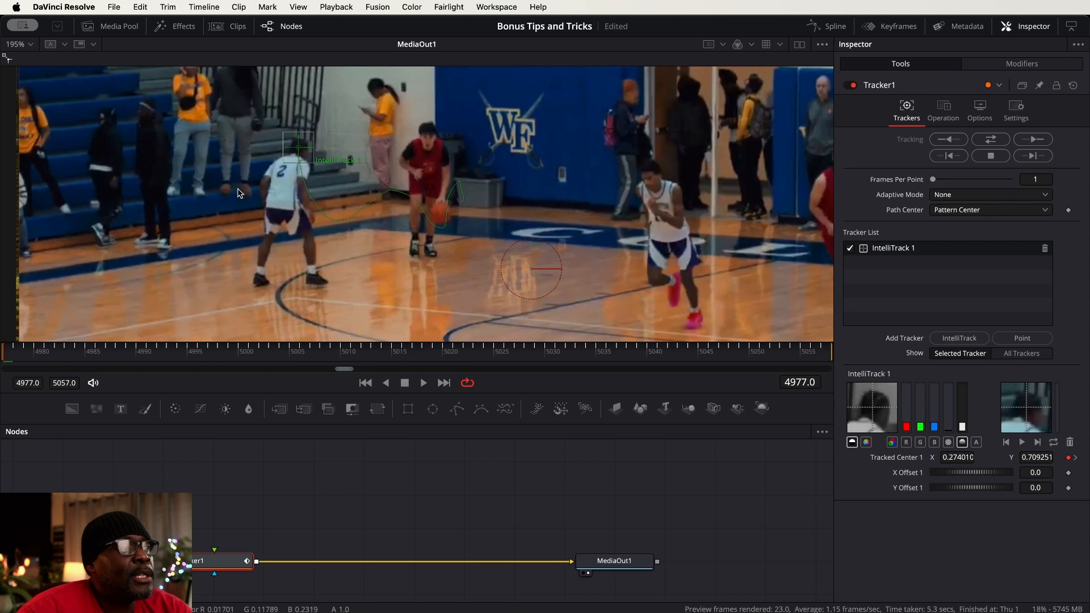
Bring the white arrow PNG from the GFX bin into the node graph and connect it to Tracker1's foreground input
{"action": "left_click", "coordinate": [111, 26]}
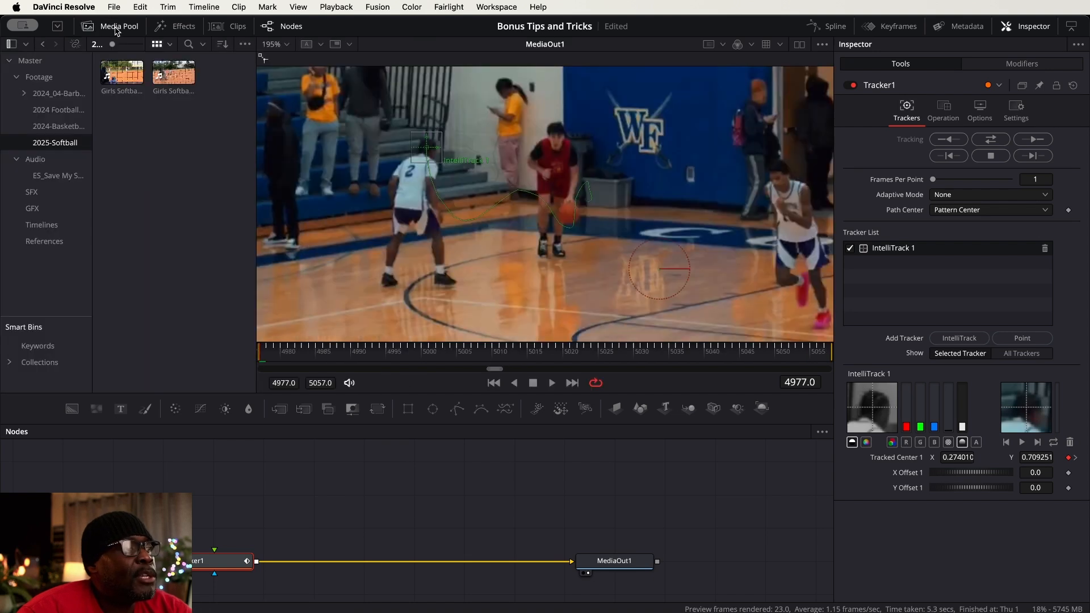
{"action": "left_click", "coordinate": [32, 210]}
{"action": "left_click", "coordinate": [177, 76]}
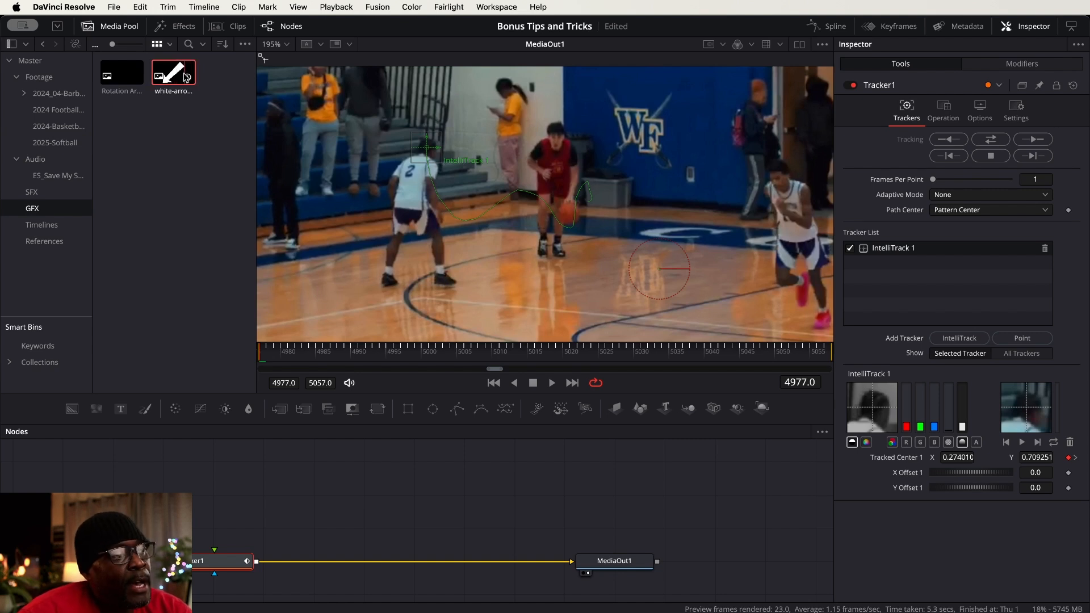
{"action": "left_click_drag", "start_coordinate": [175, 75], "coordinate": [208, 565]}
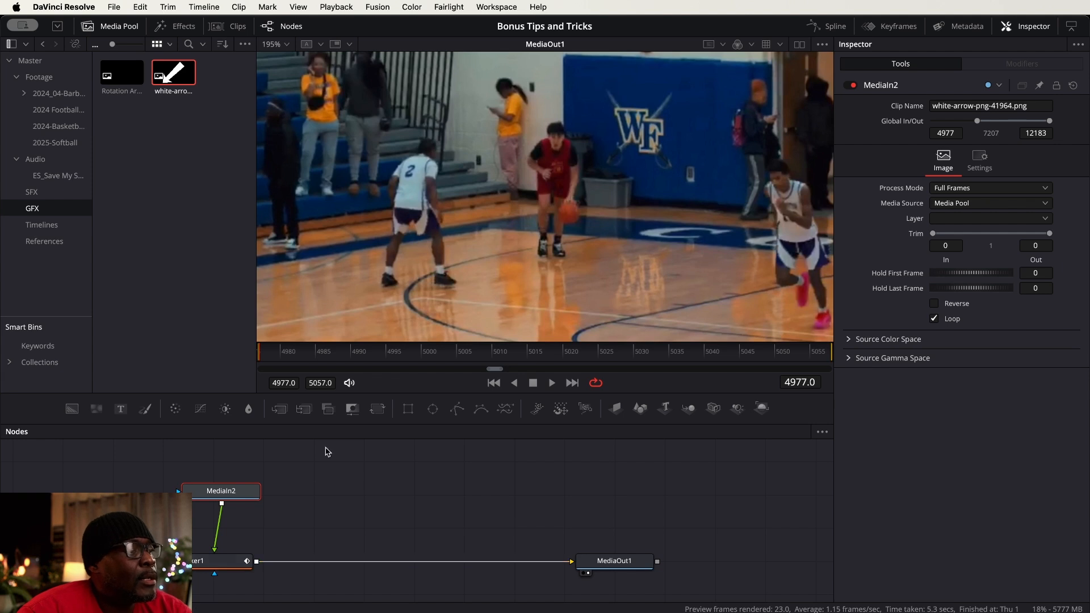
{"action": "scroll", "coordinate": [479, 240], "scroll_direction": "down", "scroll_amount": 5}
{"action": "scroll", "coordinate": [479, 244], "scroll_direction": "up", "scroll_amount": 3}
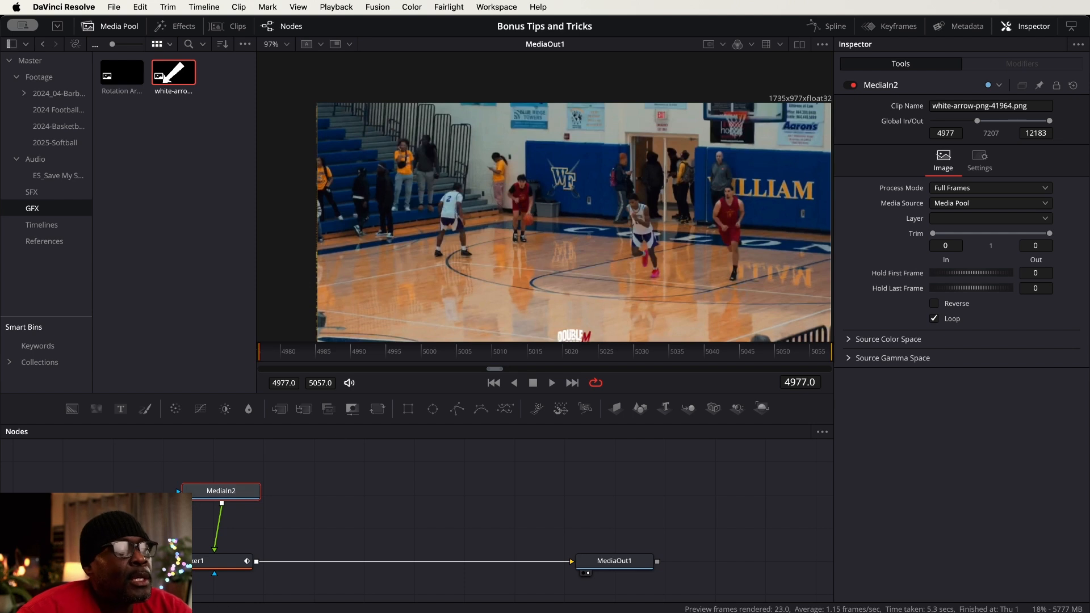
Set the operation of Tracker1 to Match Move
{"action": "left_click", "coordinate": [216, 564]}
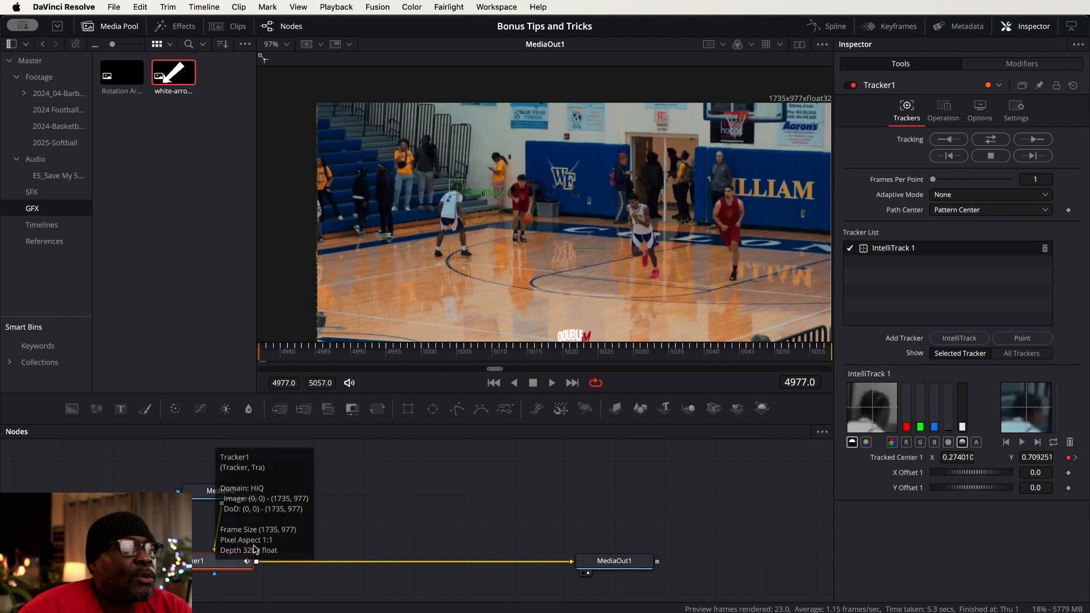
{"action": "left_click", "coordinate": [943, 108]}
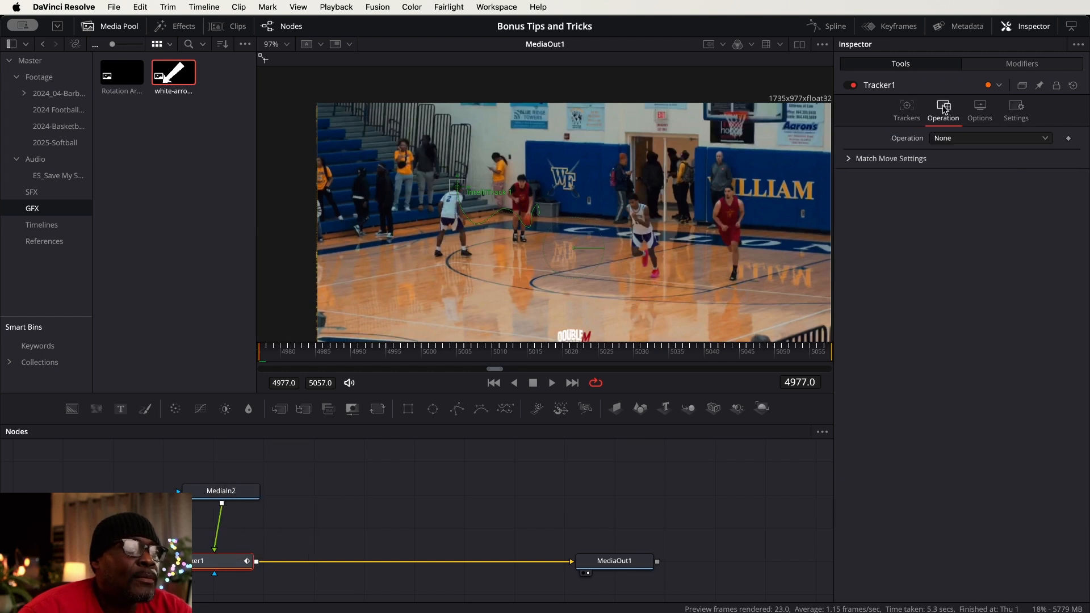
{"action": "left_click", "coordinate": [970, 141]}
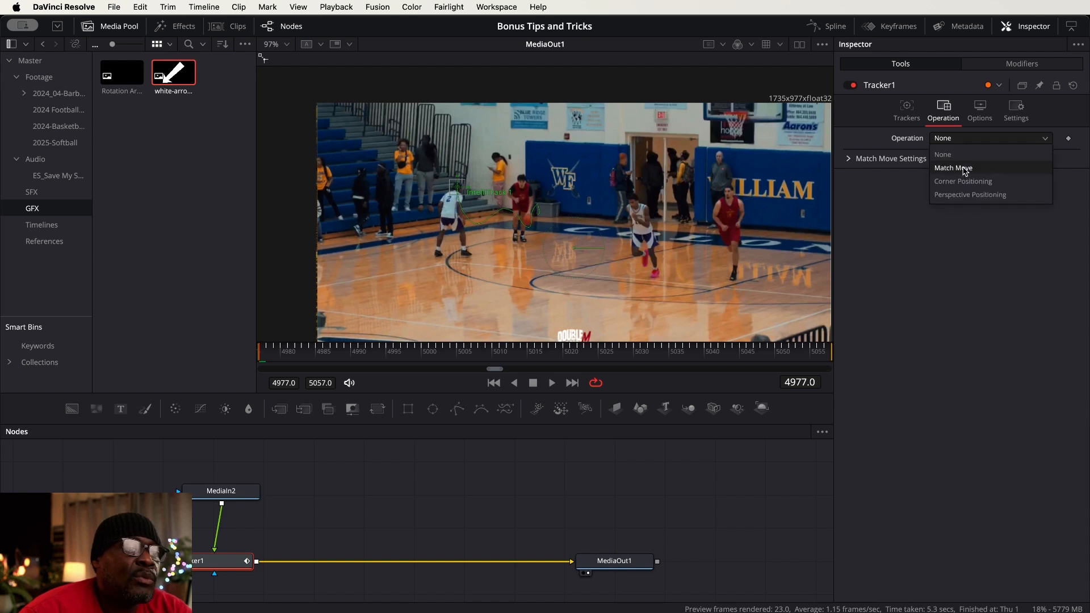
{"action": "left_click", "coordinate": [965, 168]}
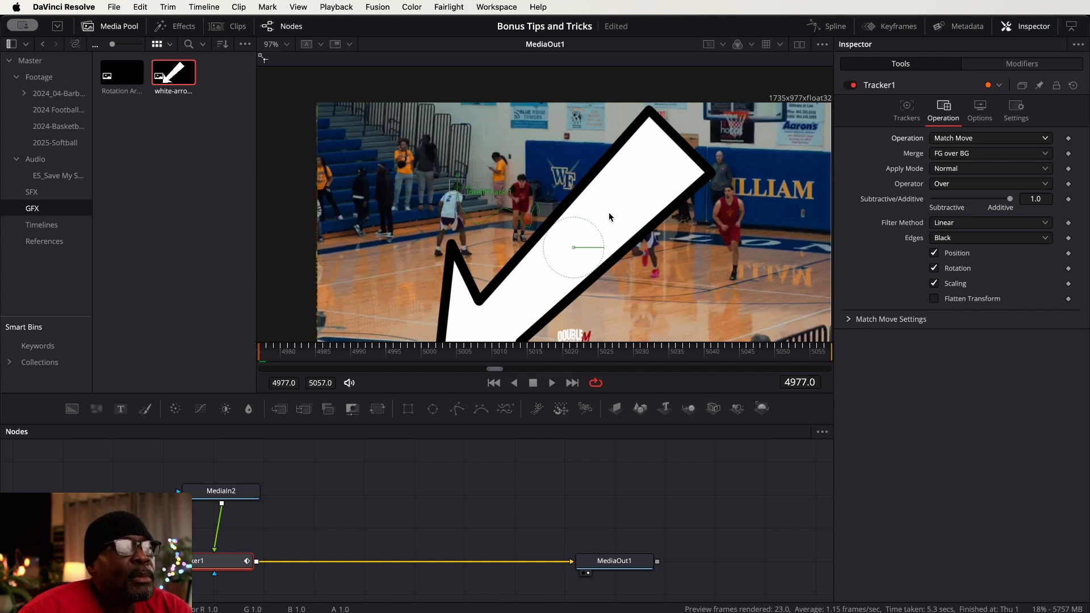
Add a Transform (Xf) node between the arrow's MediaIn2 and Tracker1
{"action": "left_click", "coordinate": [236, 495]}
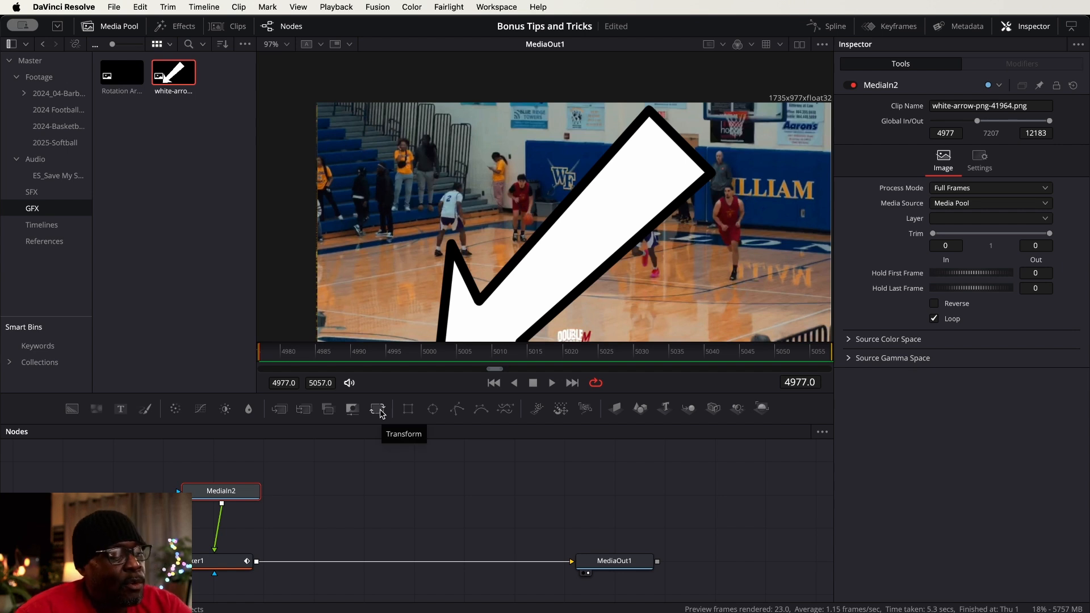
{"action": "key", "text": "shift+space"}
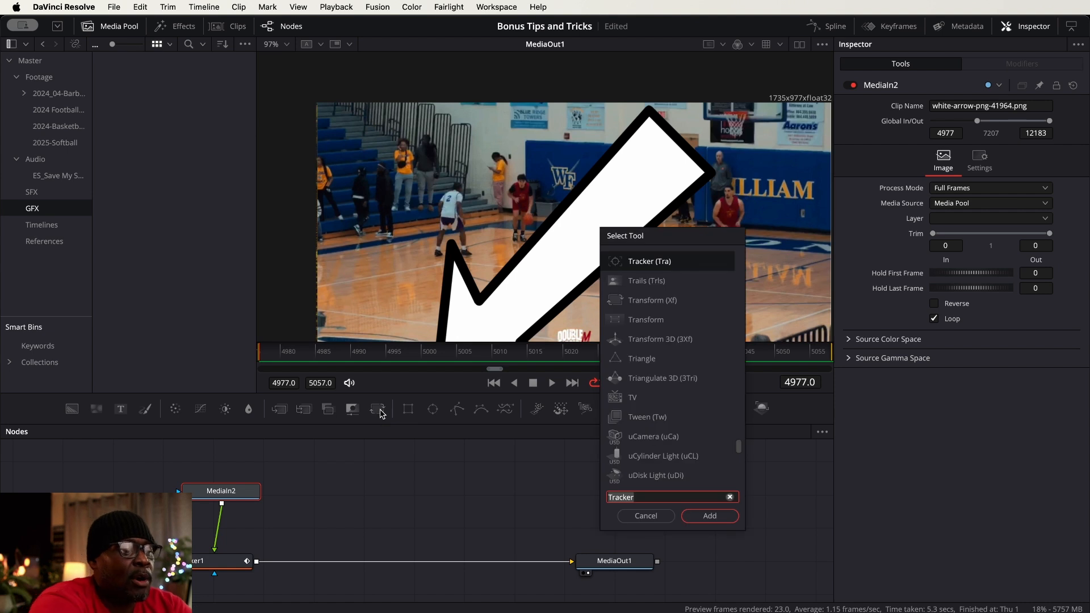
{"action": "type", "text": "tran"}
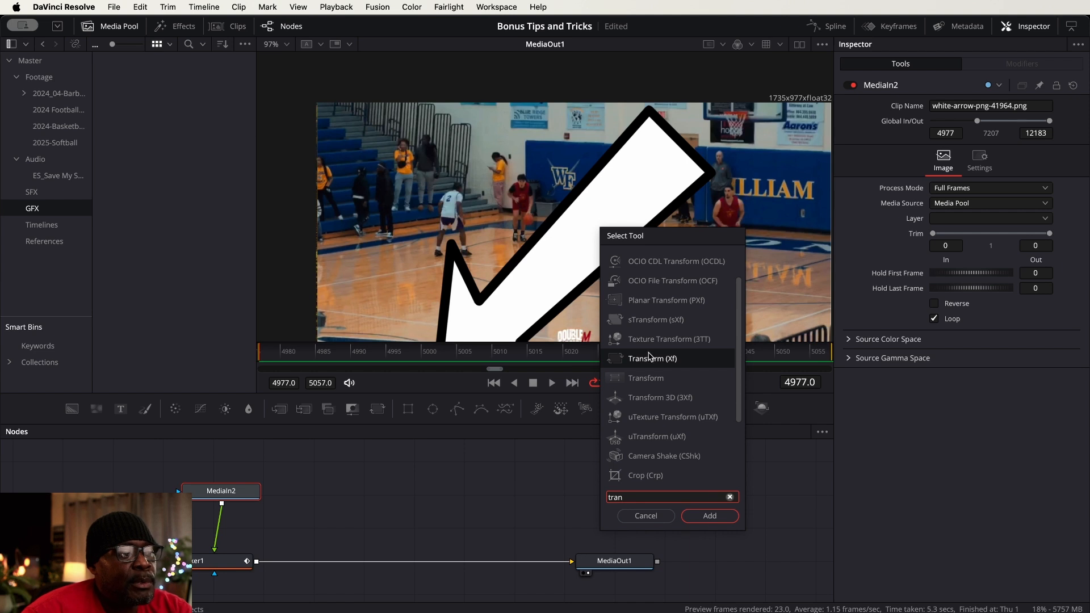
{"action": "left_click", "coordinate": [711, 517]}
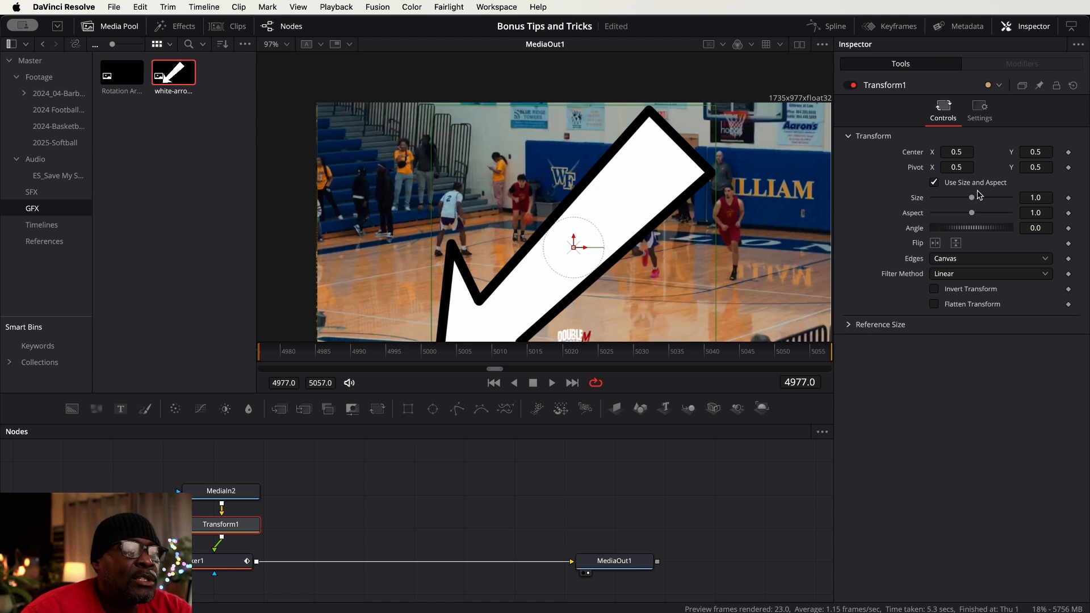
Shrink the arrow to a size of 0.157 and move it just above player number 2's head
{"action": "left_click_drag", "start_coordinate": [973, 199], "coordinate": [944, 206]}
{"action": "left_click_drag", "start_coordinate": [1038, 198], "coordinate": [1039, 199]}
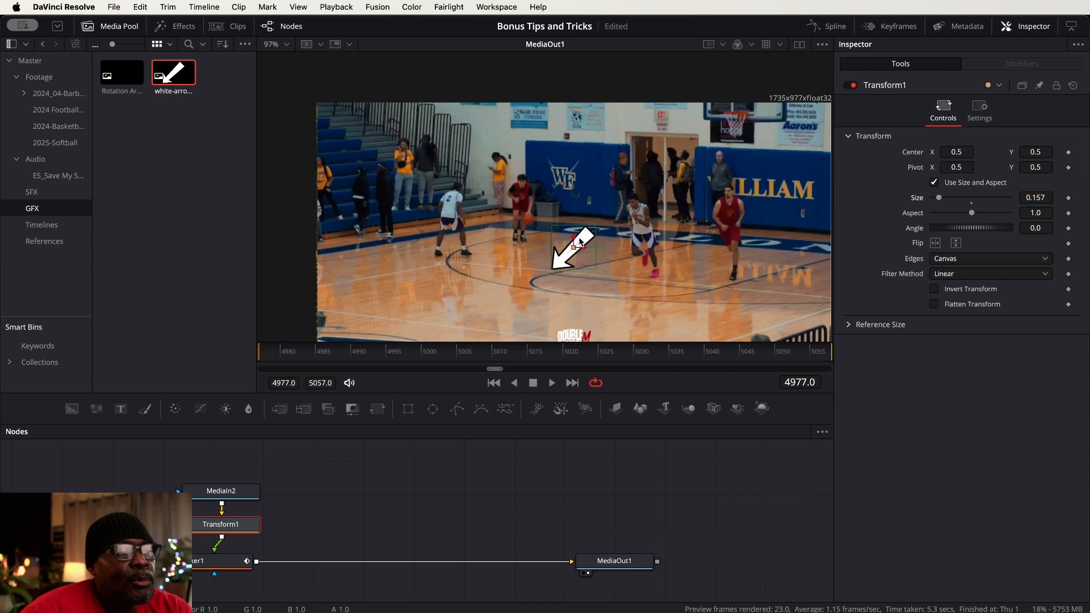
{"action": "left_click_drag", "start_coordinate": [580, 241], "coordinate": [582, 152]}
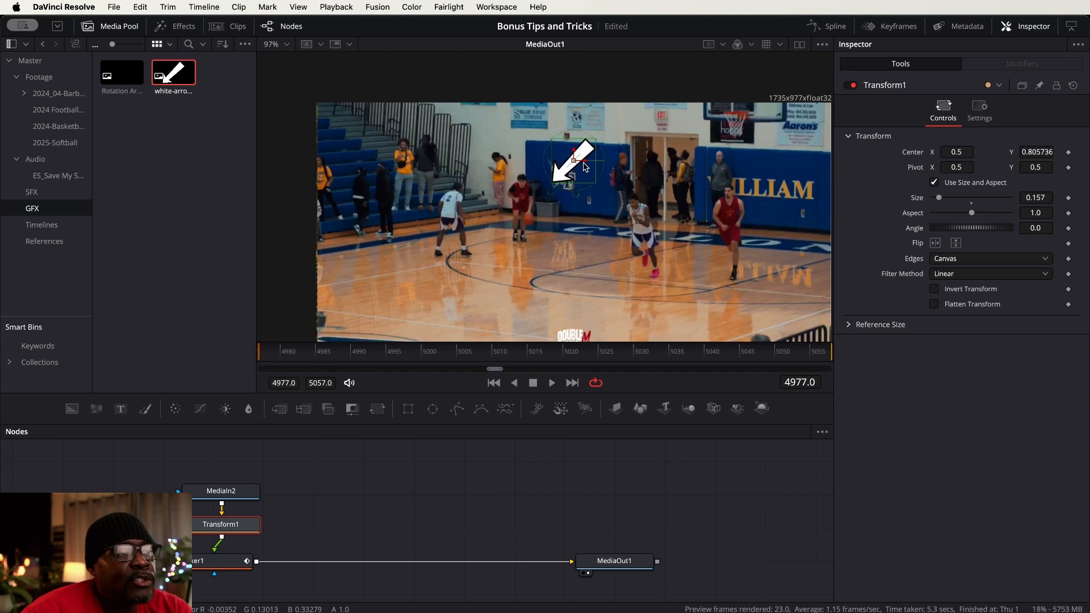
{"action": "left_click_drag", "start_coordinate": [585, 165], "coordinate": [487, 147]}
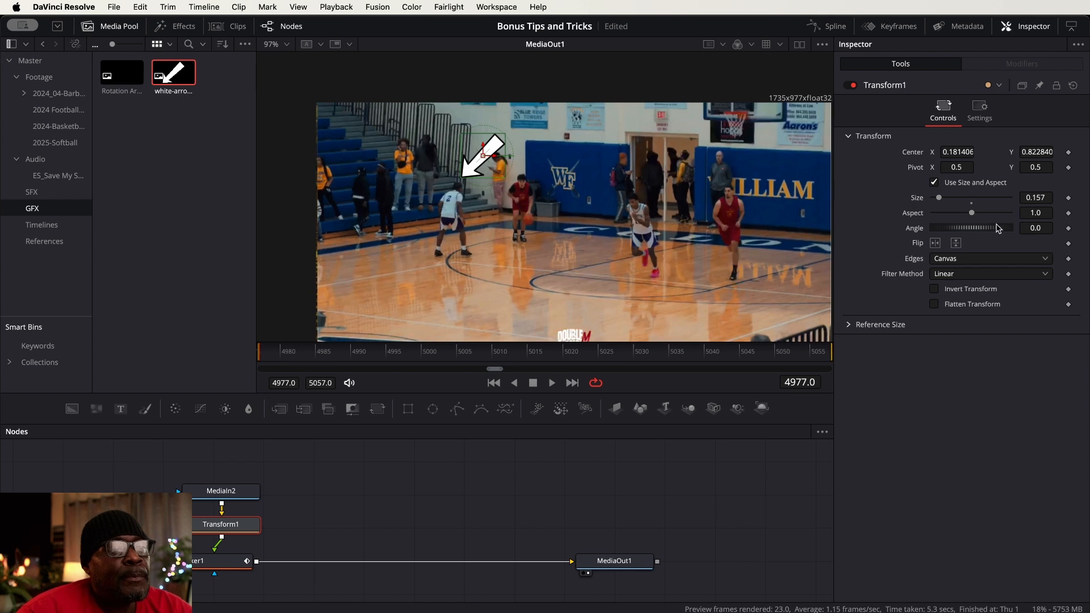
Rotate the arrow to 41.7 degrees so it points down, and set its center to about X 0.0904, Y 0.8638
{"action": "left_click_drag", "start_coordinate": [984, 231], "coordinate": [993, 227]}
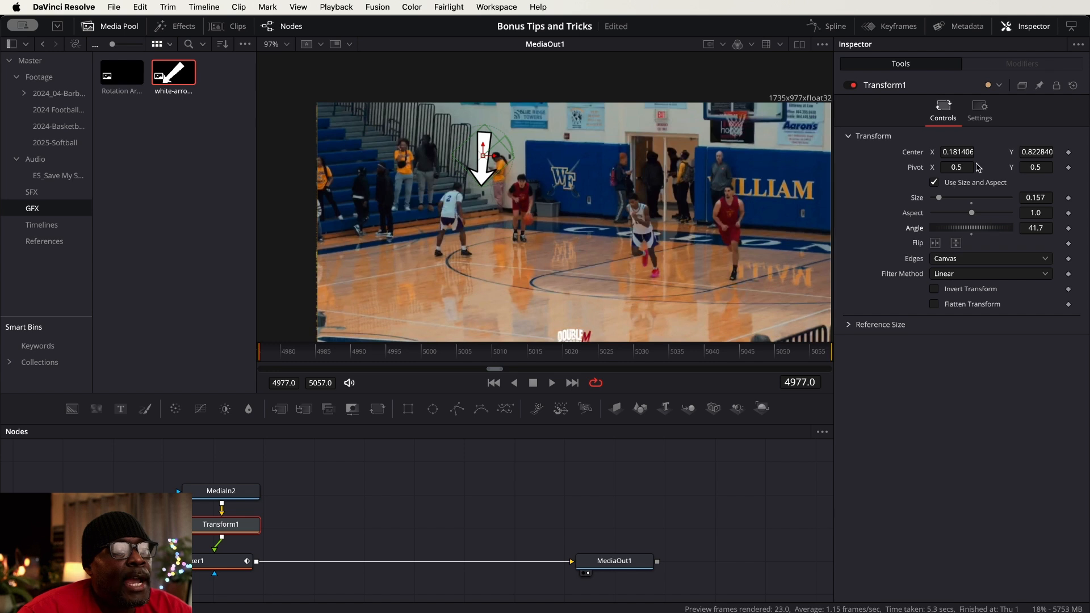
{"action": "left_click_drag", "start_coordinate": [960, 152], "coordinate": [934, 152]}
{"action": "left_click_drag", "start_coordinate": [1028, 152], "coordinate": [1033, 151]}
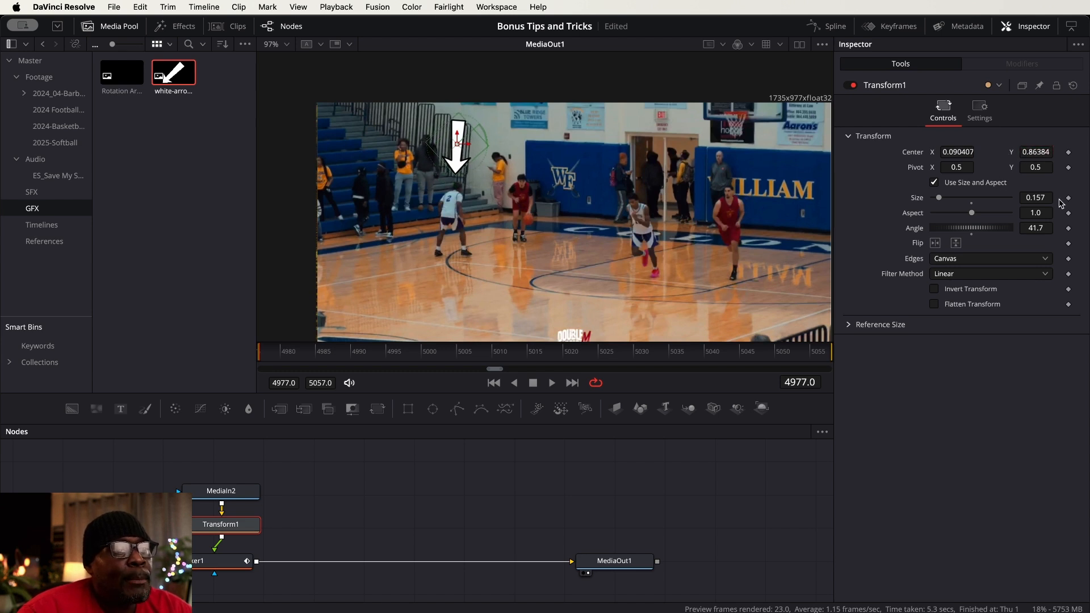
Set the arrow's size to 0.096 and its center Y to 0.80684, and preview the tracked clip
{"action": "left_click_drag", "start_coordinate": [1042, 197], "coordinate": [1033, 197]}
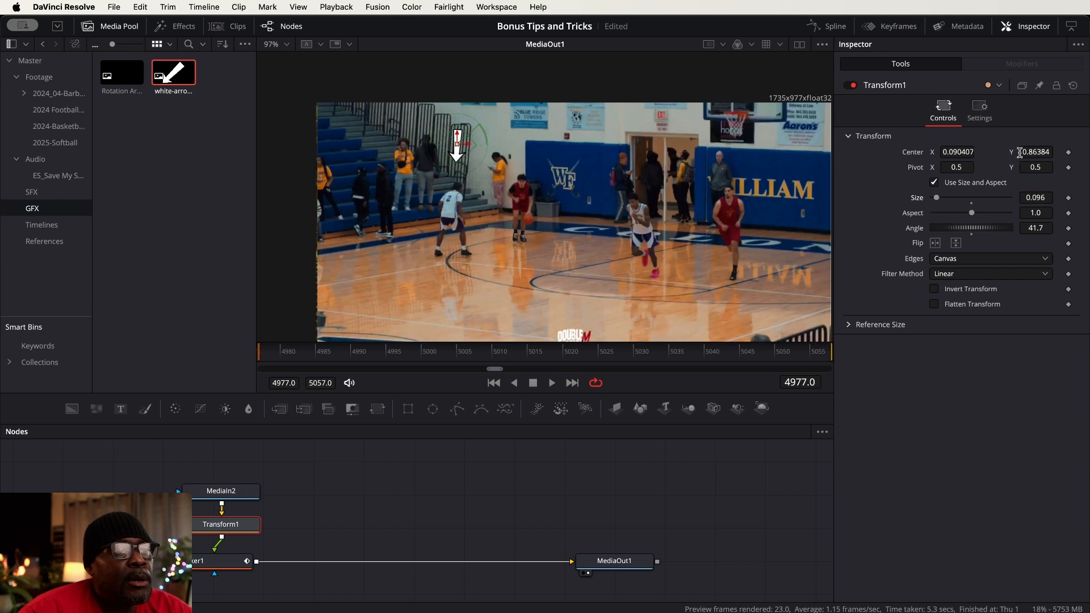
{"action": "left_click_drag", "start_coordinate": [1033, 151], "coordinate": [1030, 151]}
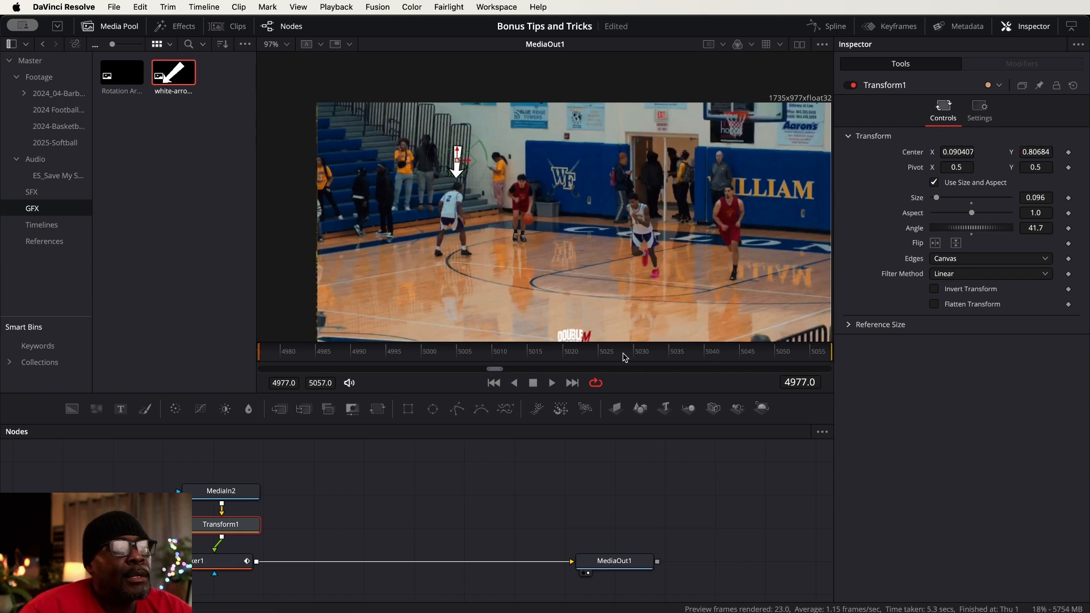
{"action": "left_click", "coordinate": [552, 383]}
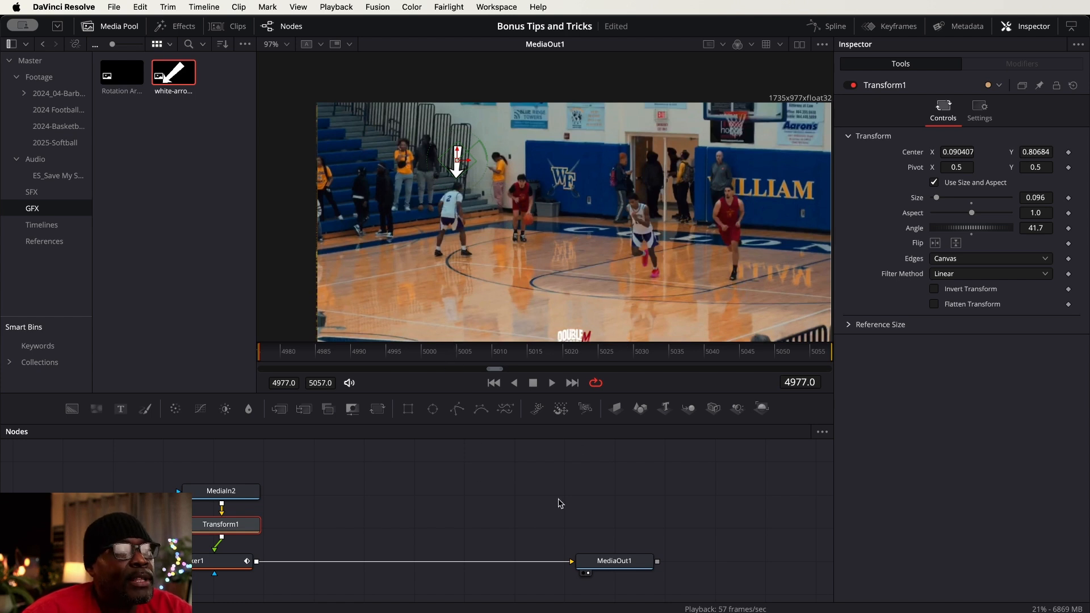
{"action": "left_click", "coordinate": [500, 500]}
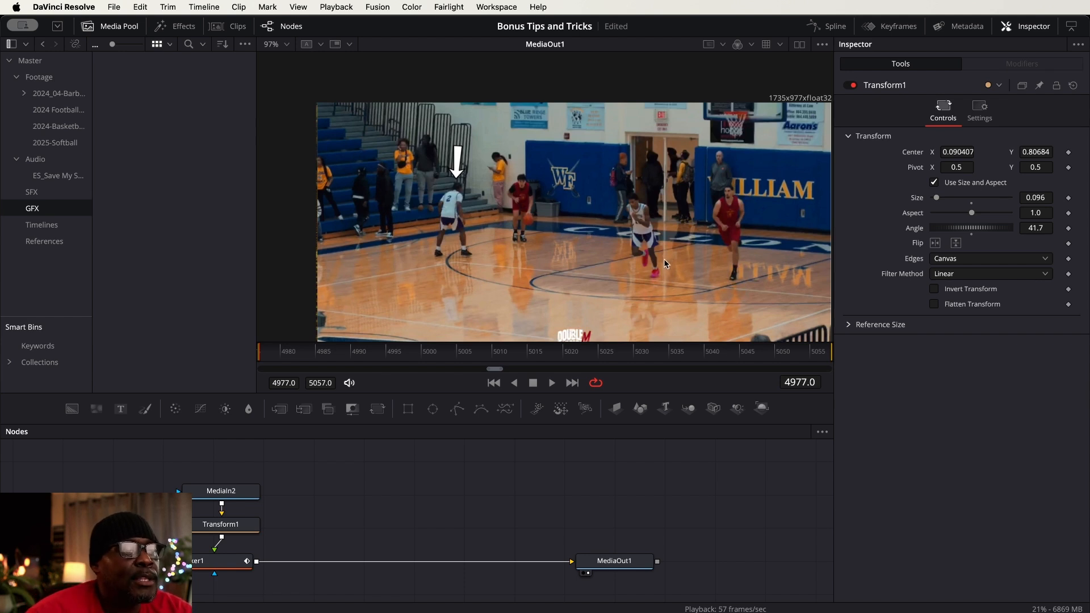
{"action": "key", "text": "shift+space"}
{"action": "type", "text": "prot"}
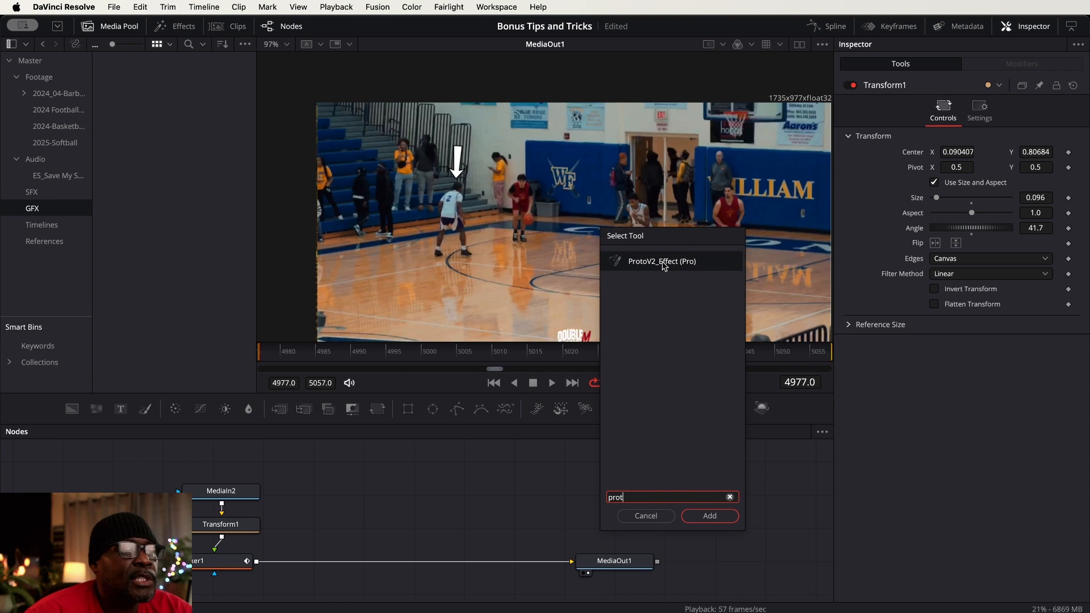
{"action": "left_click", "coordinate": [646, 515]}
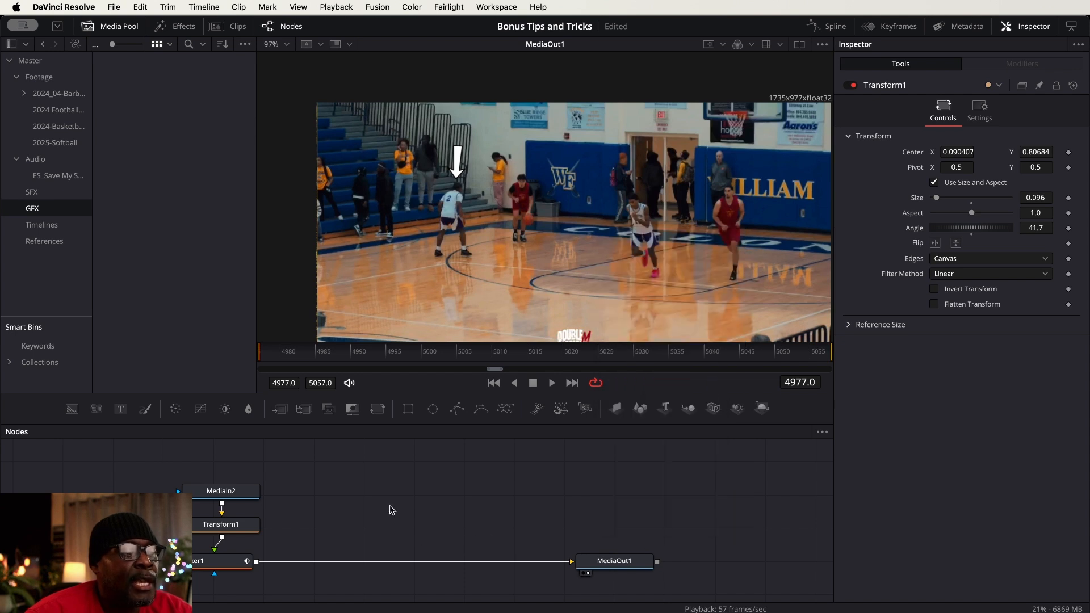
Add a ProtoV2_Effect node between the arrow's MediaIn2 and Transform1
{"action": "left_click", "coordinate": [223, 492]}
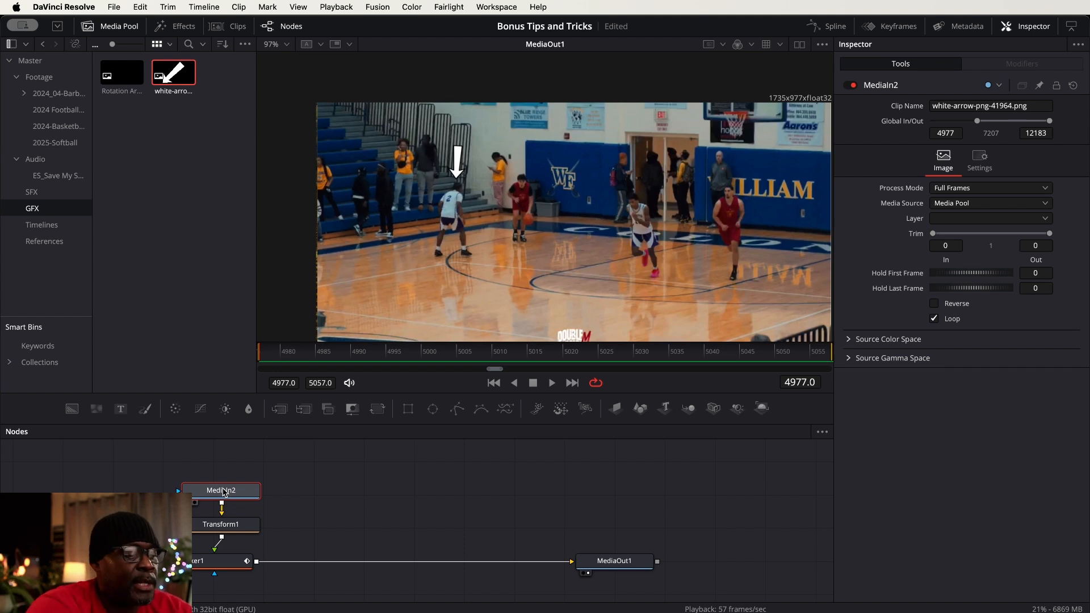
{"action": "key", "text": "shift+space"}
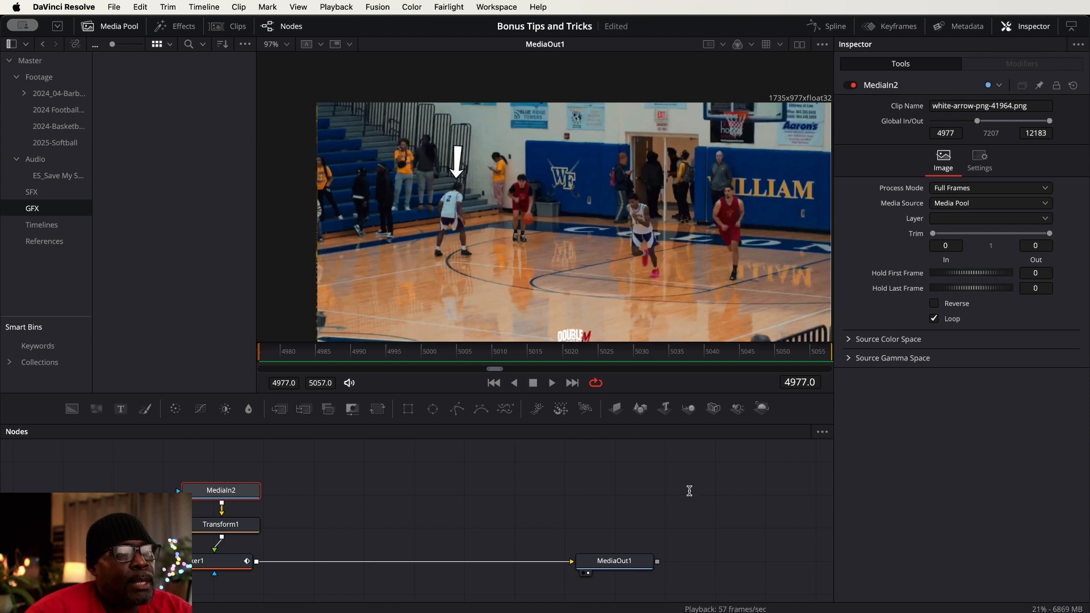
{"action": "left_click", "coordinate": [704, 518]}
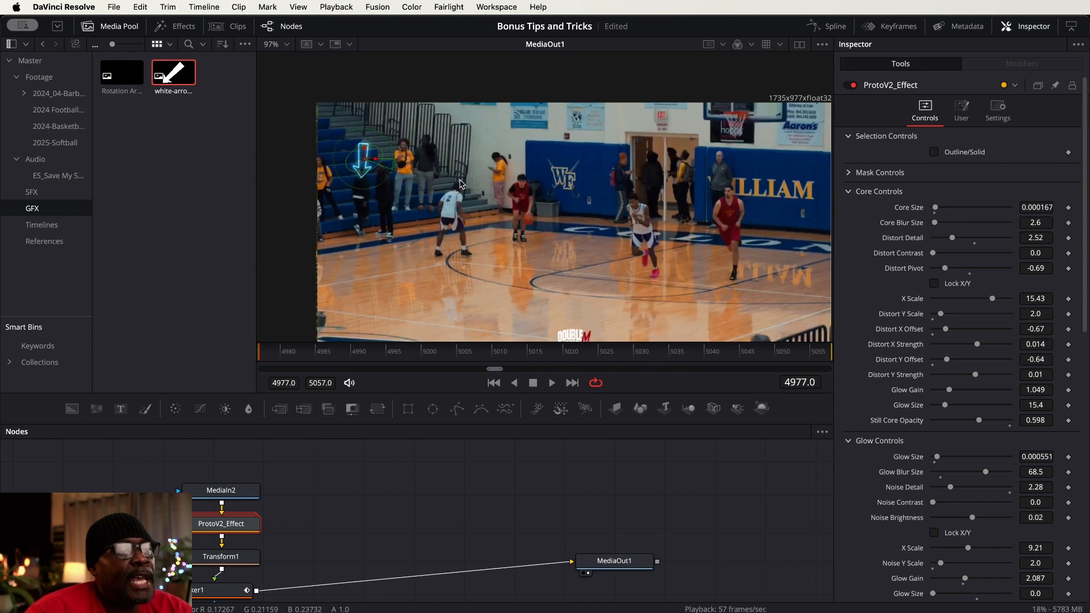
Try the Whisp and Plasma presets of ProtoV2_Effect on the arrow
{"action": "left_click", "coordinate": [966, 109]}
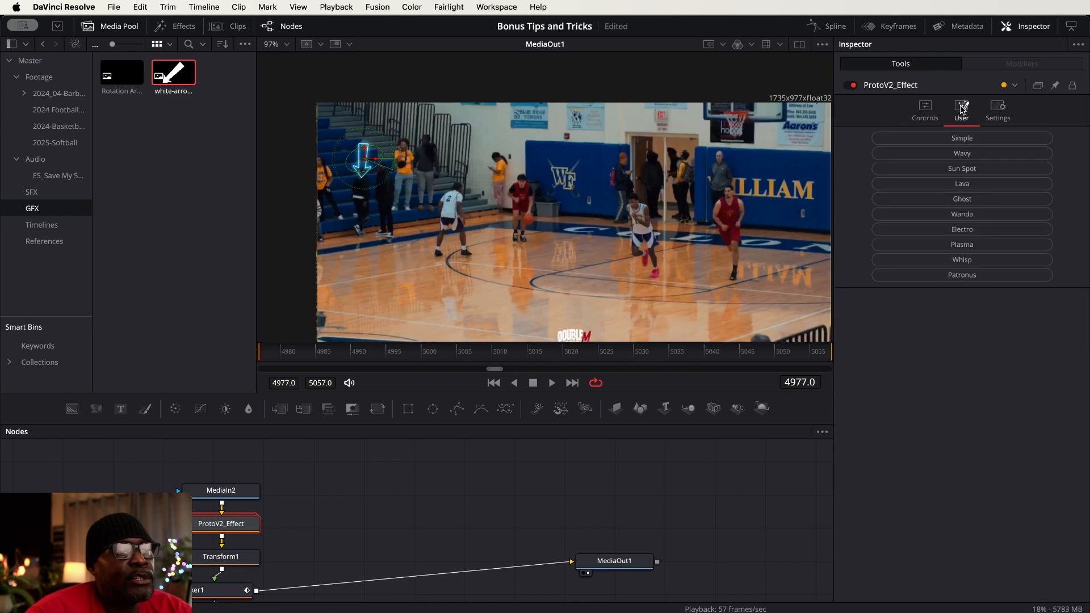
{"action": "left_click", "coordinate": [983, 262]}
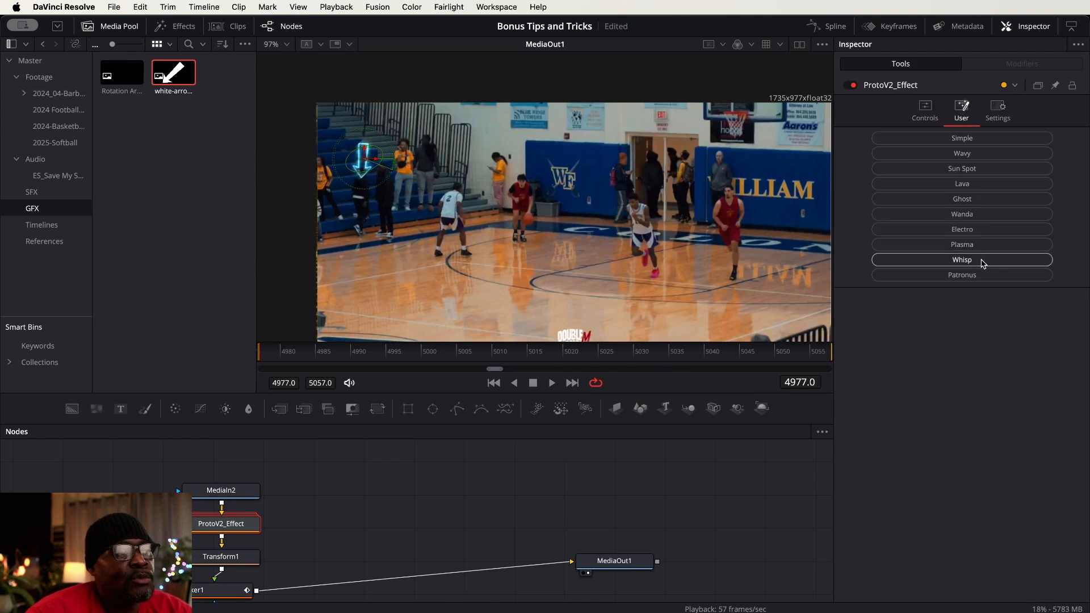
{"action": "left_click", "coordinate": [976, 243]}
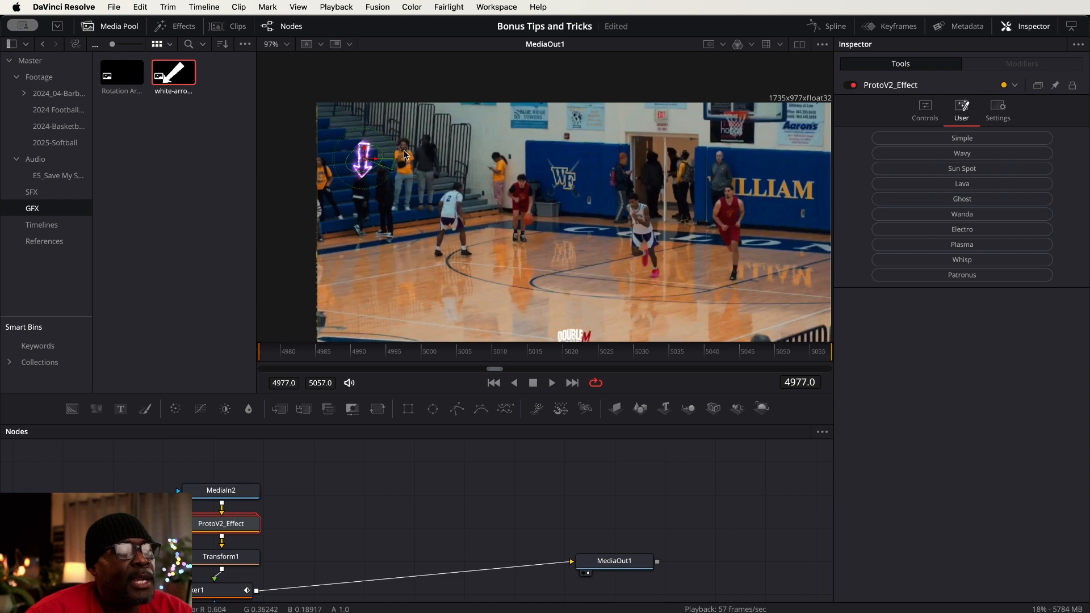
Move the arrow horizontally back over player number 2 with Transform1, setting center X to about 0.284
{"action": "left_click", "coordinate": [235, 559]}
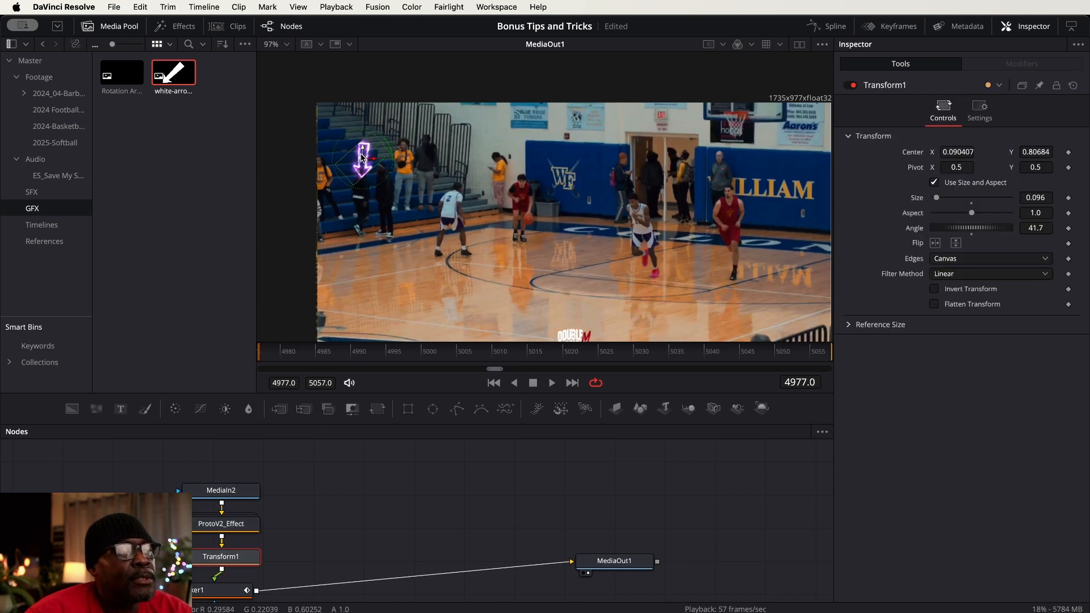
{"action": "left_click_drag", "start_coordinate": [372, 162], "coordinate": [473, 165]}
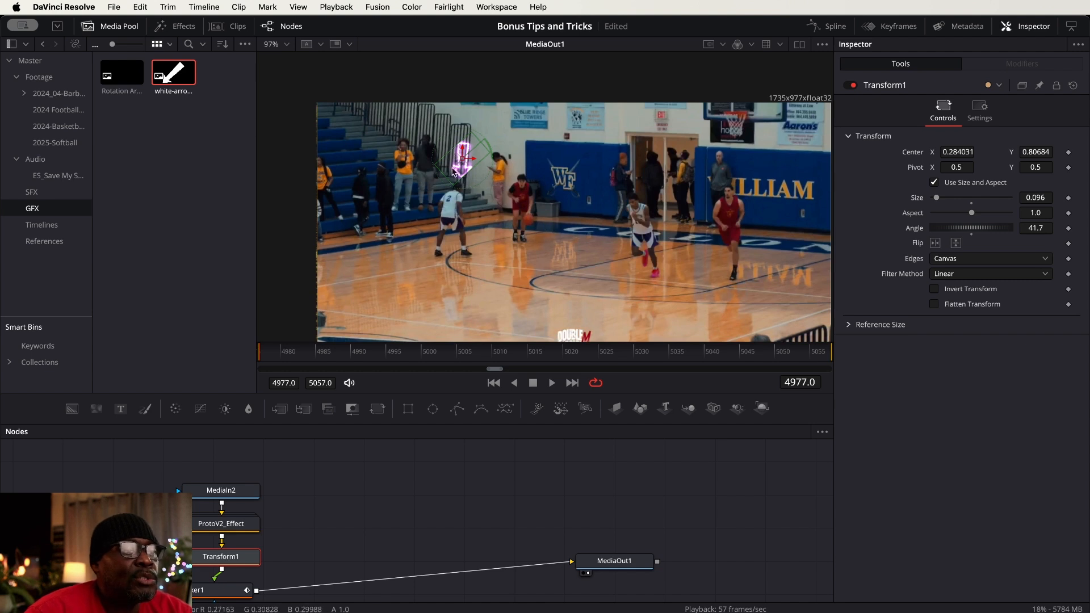
Try the ProtoV2_Effect presets on the arrow one after another, from Simple and Sun Spot through Patronus
{"action": "left_click", "coordinate": [221, 527]}
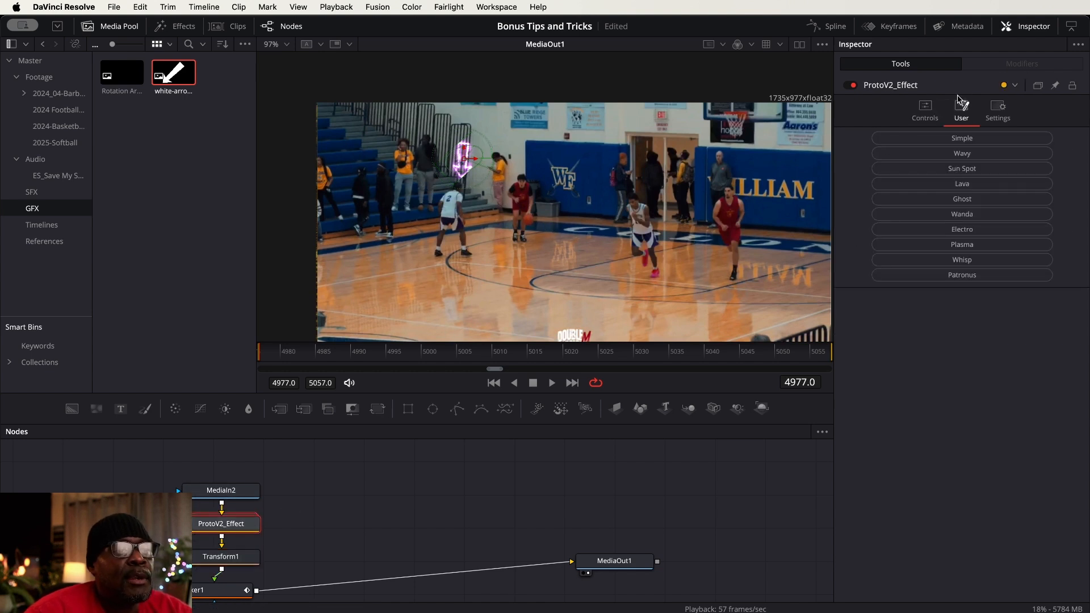
{"action": "left_click", "coordinate": [962, 138]}
{"action": "left_click", "coordinate": [960, 169]}
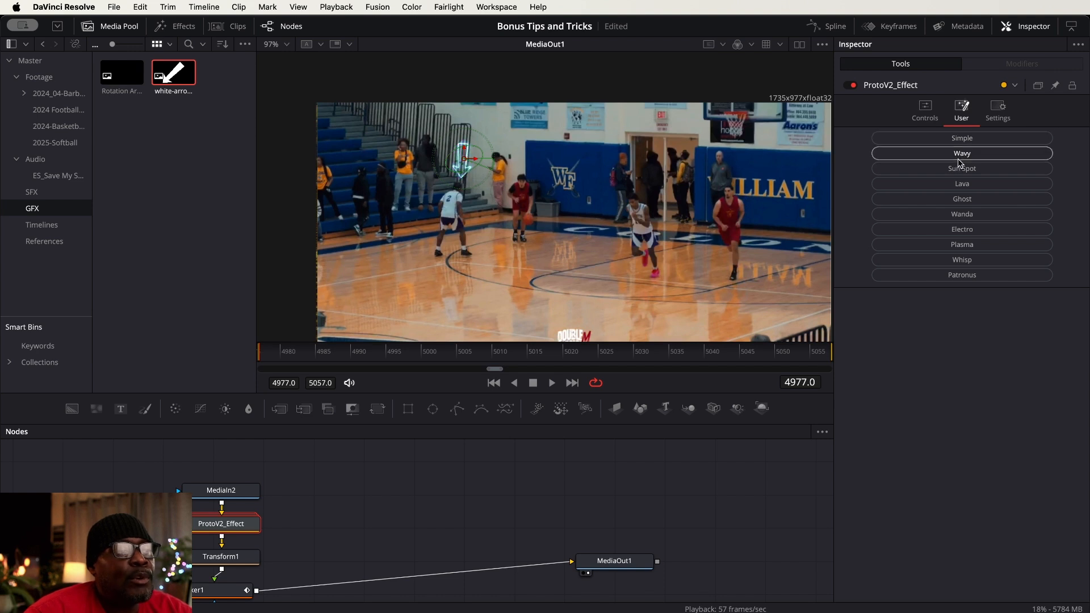
{"action": "left_click", "coordinate": [962, 188]}
{"action": "left_click", "coordinate": [968, 203]}
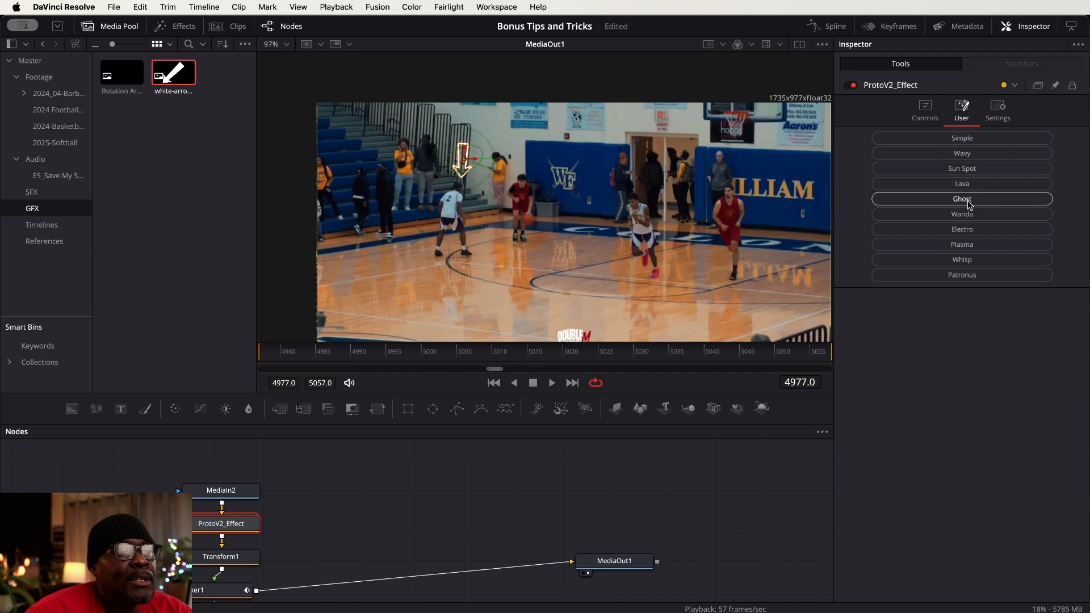
{"action": "left_click", "coordinate": [968, 218]}
{"action": "left_click", "coordinate": [967, 230]}
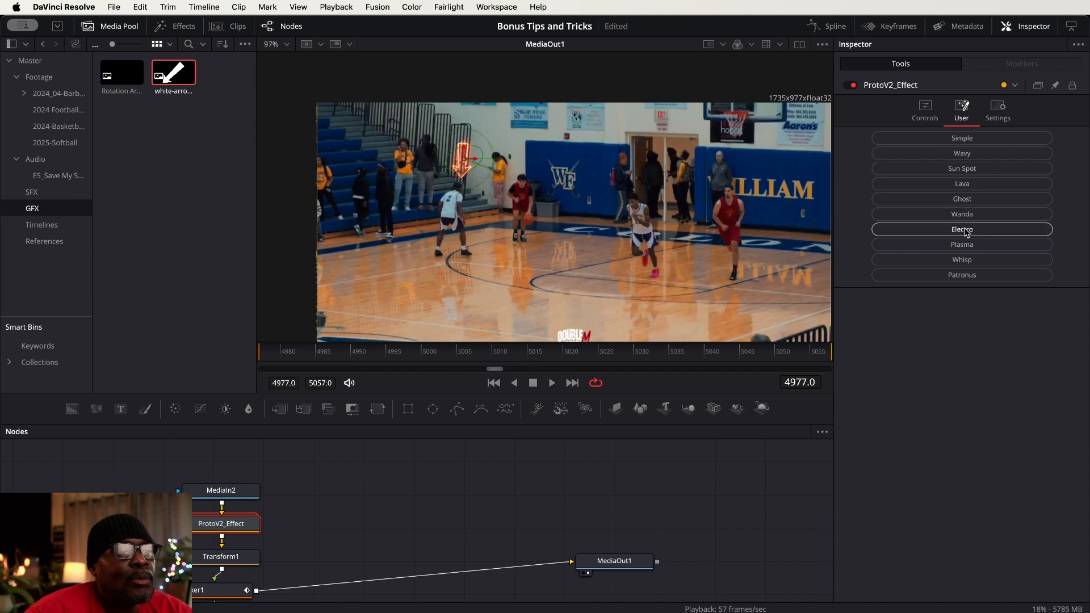
{"action": "left_click", "coordinate": [971, 245]}
{"action": "left_click", "coordinate": [968, 261]}
{"action": "left_click", "coordinate": [969, 277]}
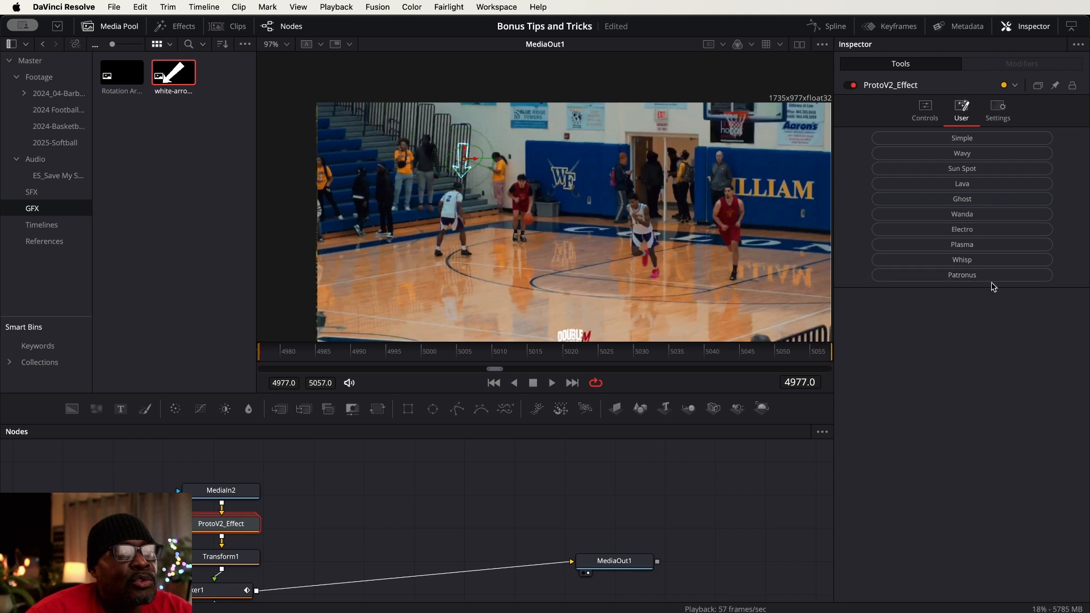
Apply the Whisp preset to the arrow's ProtoV2_Effect and play back the tracked animation
{"action": "left_click", "coordinate": [976, 259]}
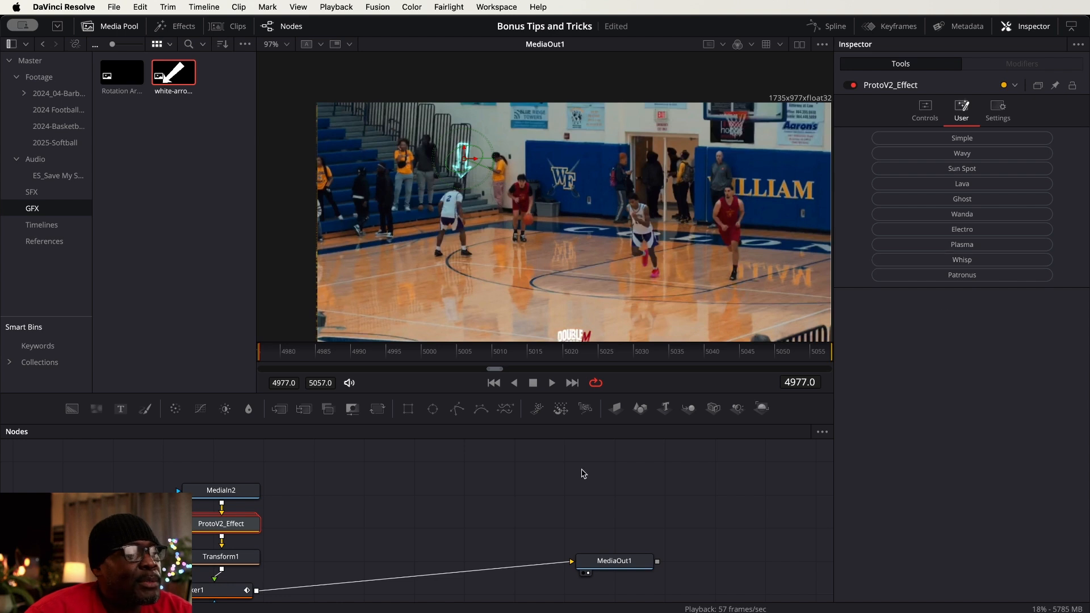
{"action": "left_click", "coordinate": [552, 384]}
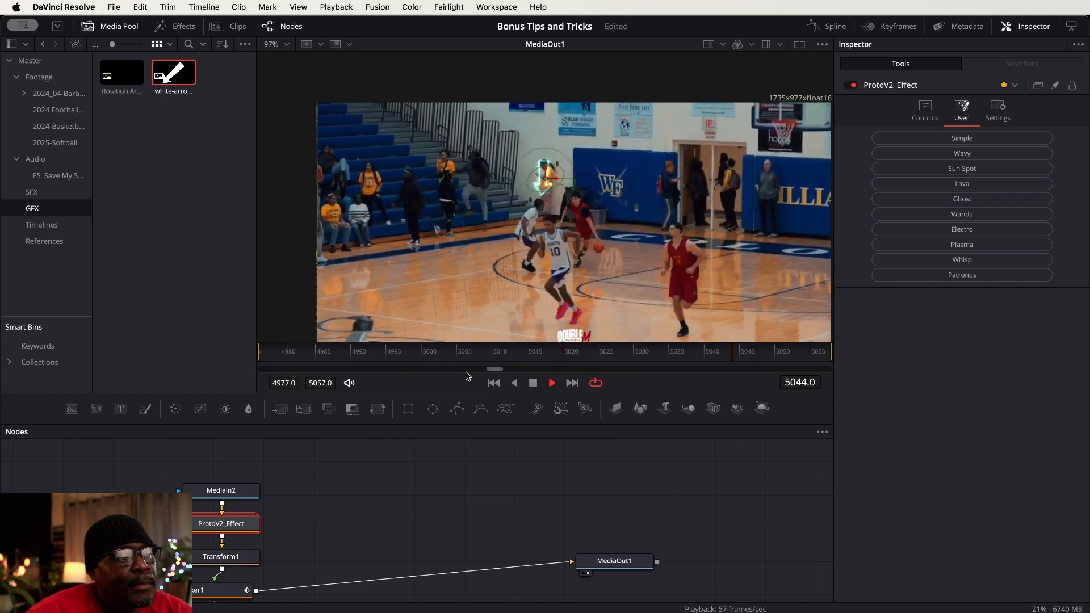
{"action": "left_click", "coordinate": [533, 384]}
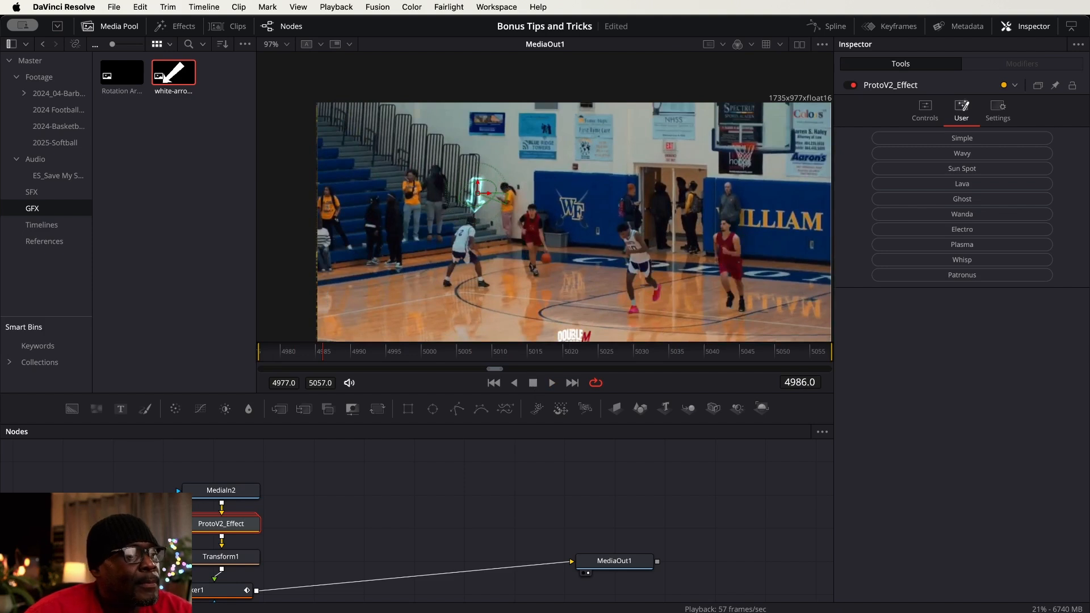
Return to the Edit page and mark an in-to-out range from 01:00:01:03 to 01:00:04:11 around the 2024-Oak Hill3.mov clip on Video 1
{"action": "key", "text": "shift+4"}
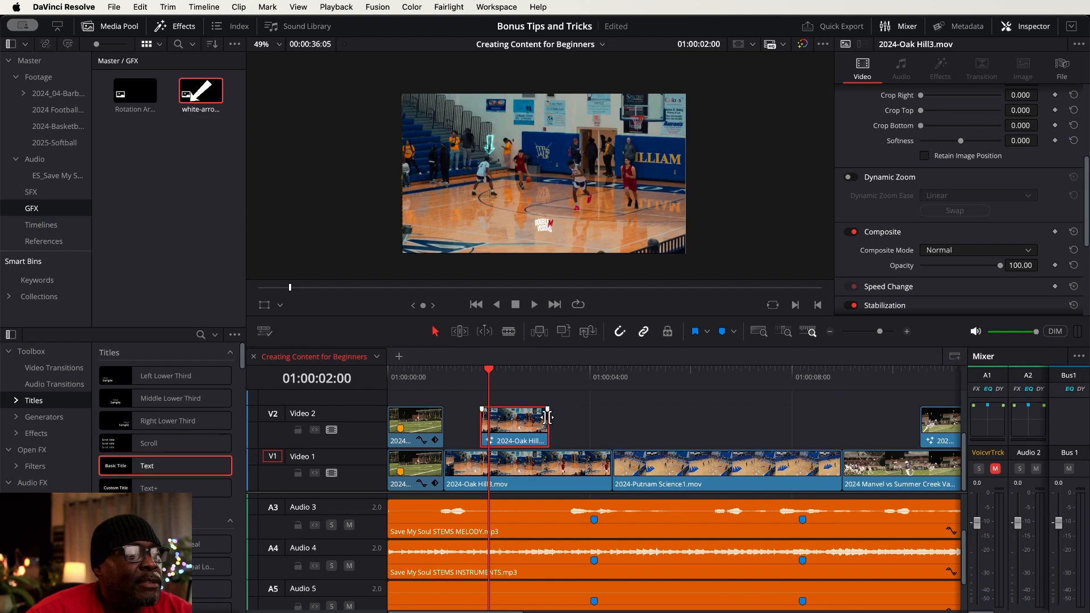
{"action": "left_click", "coordinate": [445, 372]}
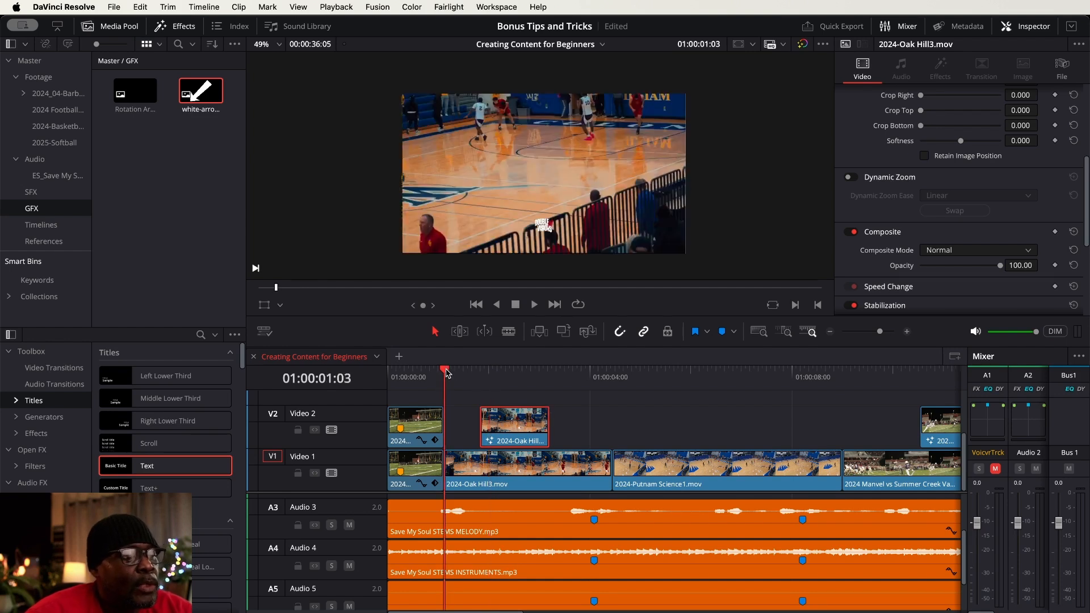
{"action": "key", "text": "i"}
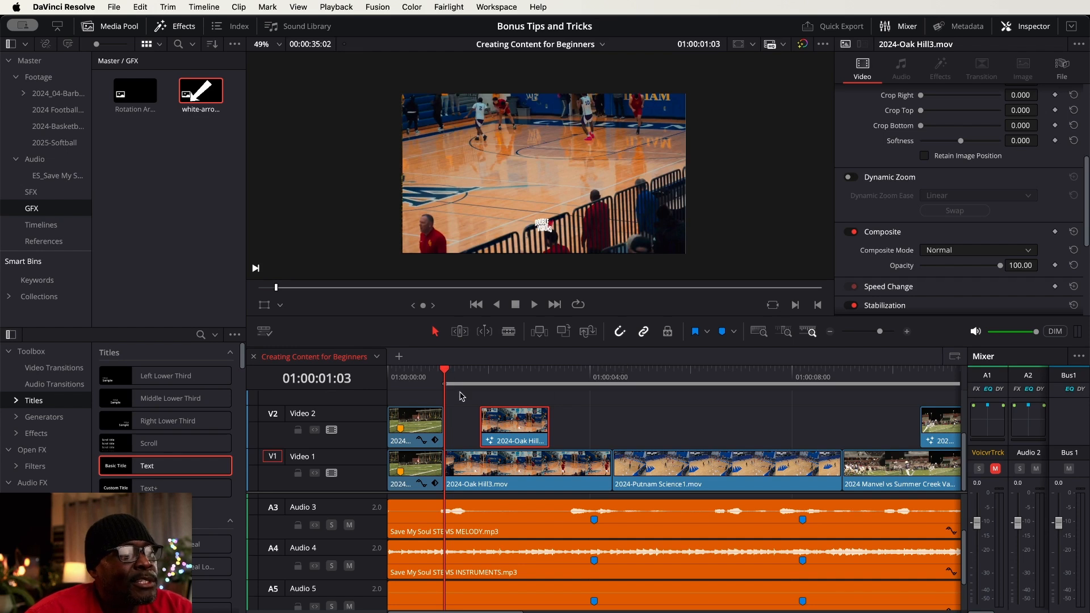
{"action": "left_click", "coordinate": [613, 375]}
{"action": "key", "text": "o"}
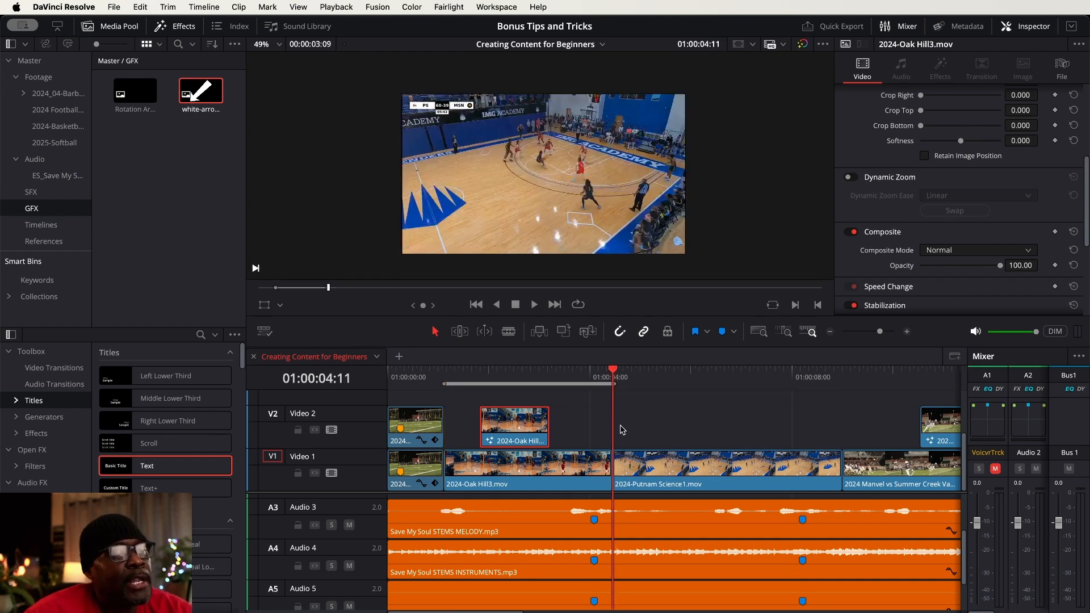